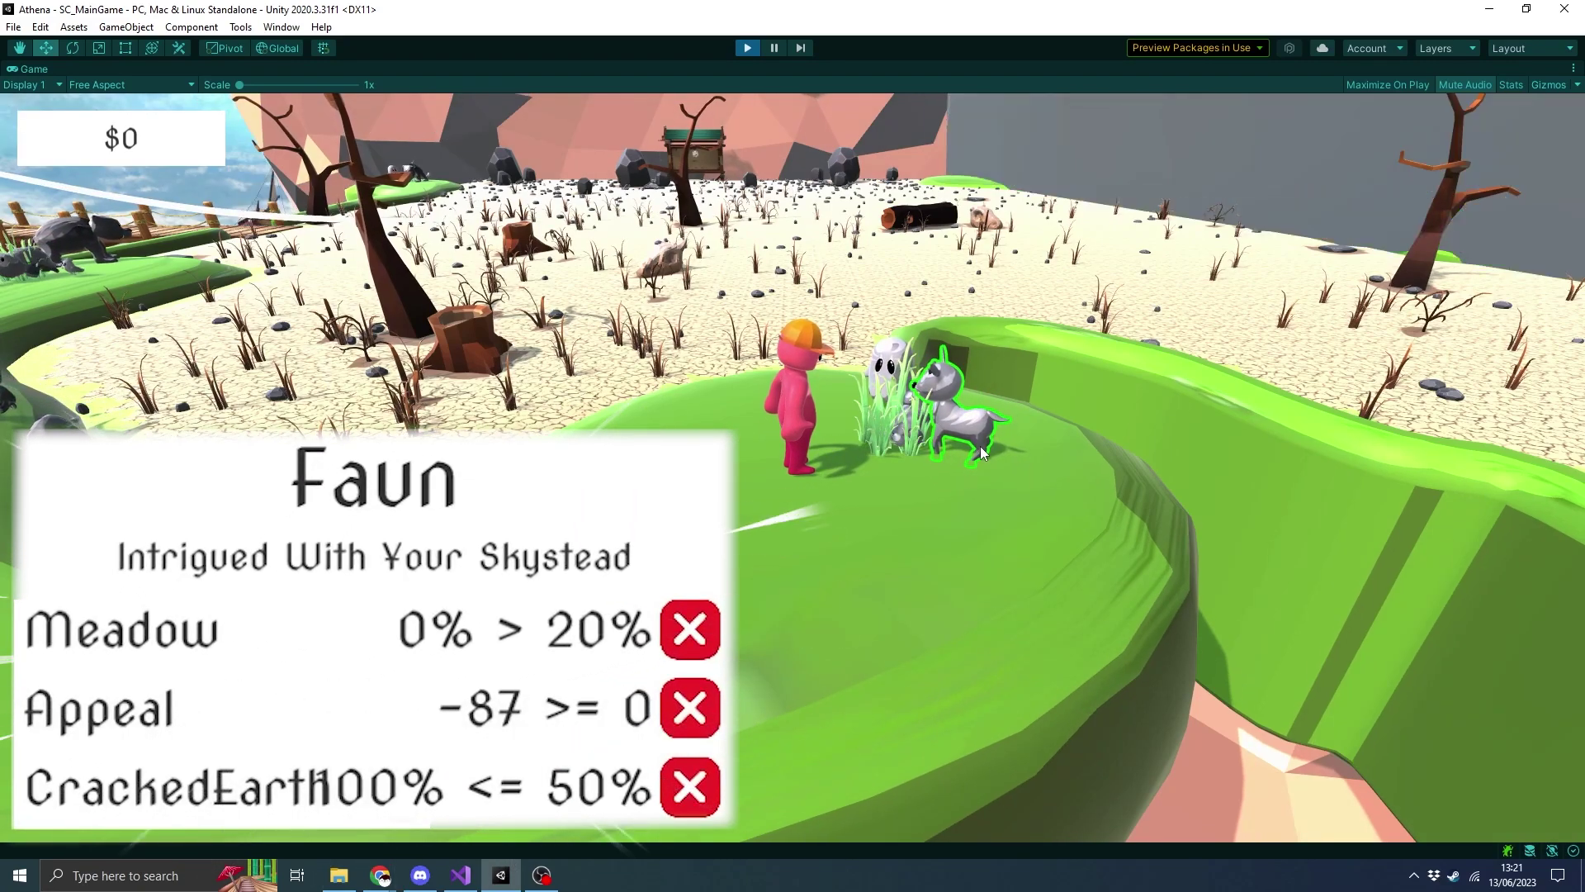
Inspect the Faun's requirements on the grassy ledge, and walk across the cracked earth to check Shelly's.
key(q)
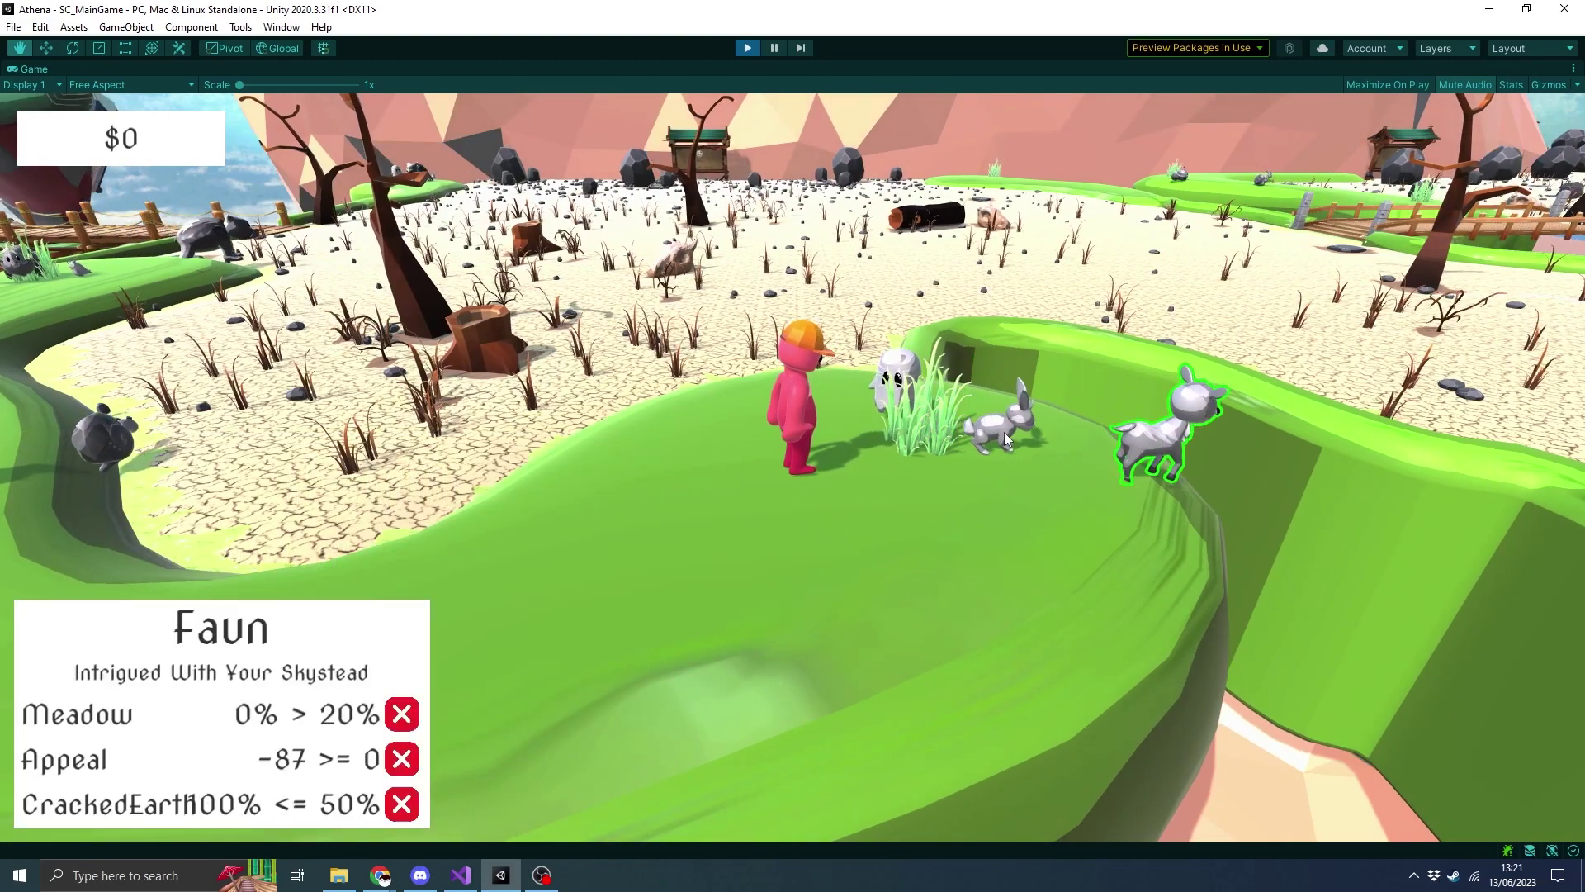
mouse_move(1162, 460)
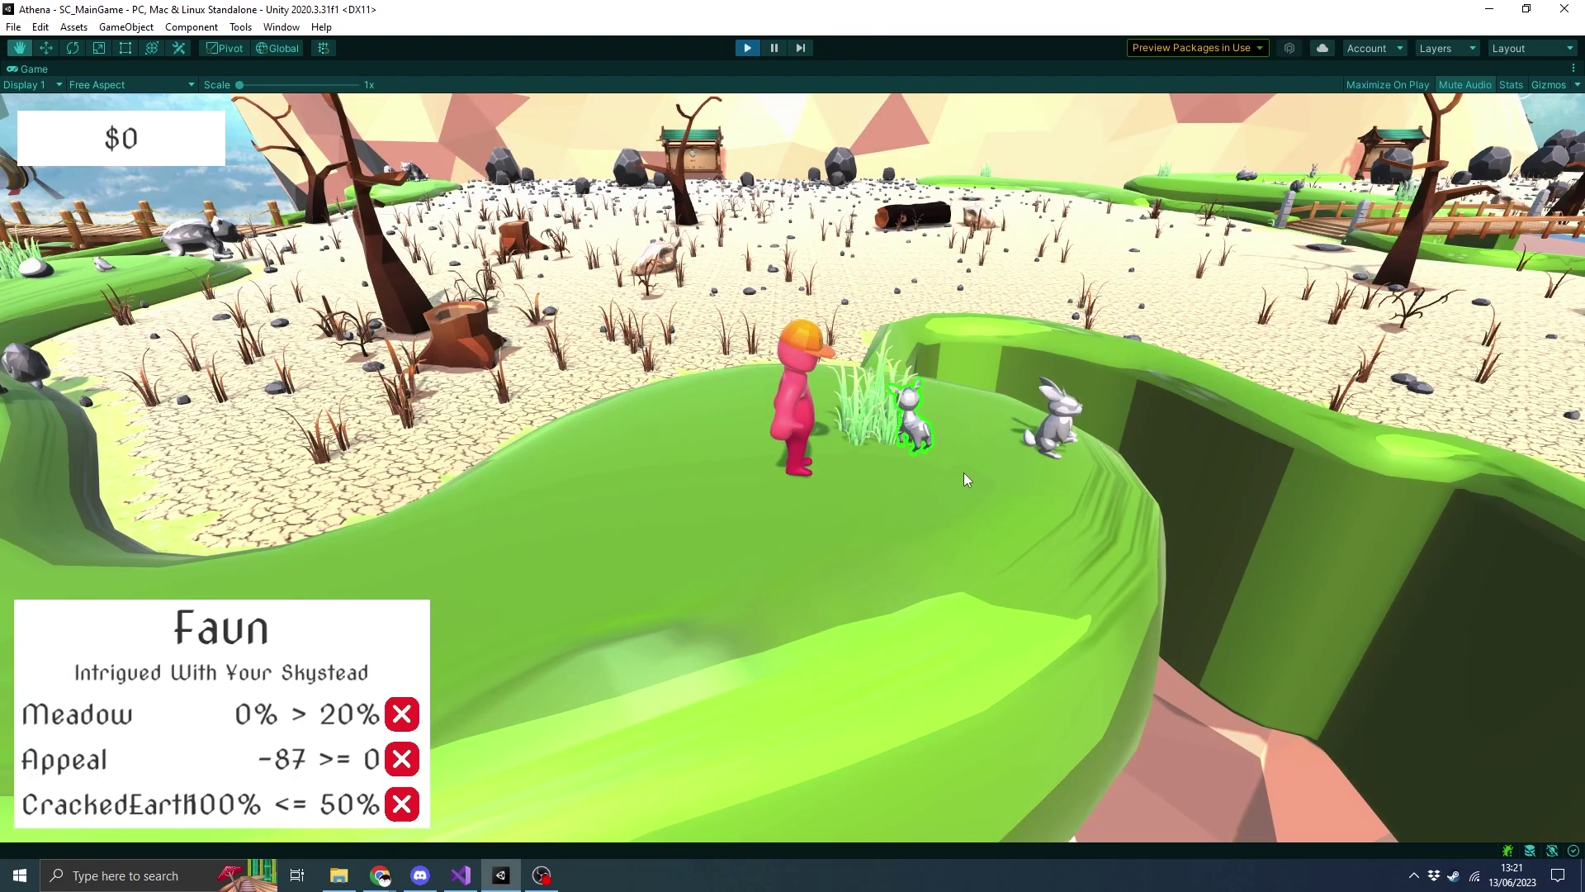
key(a)
key(w)
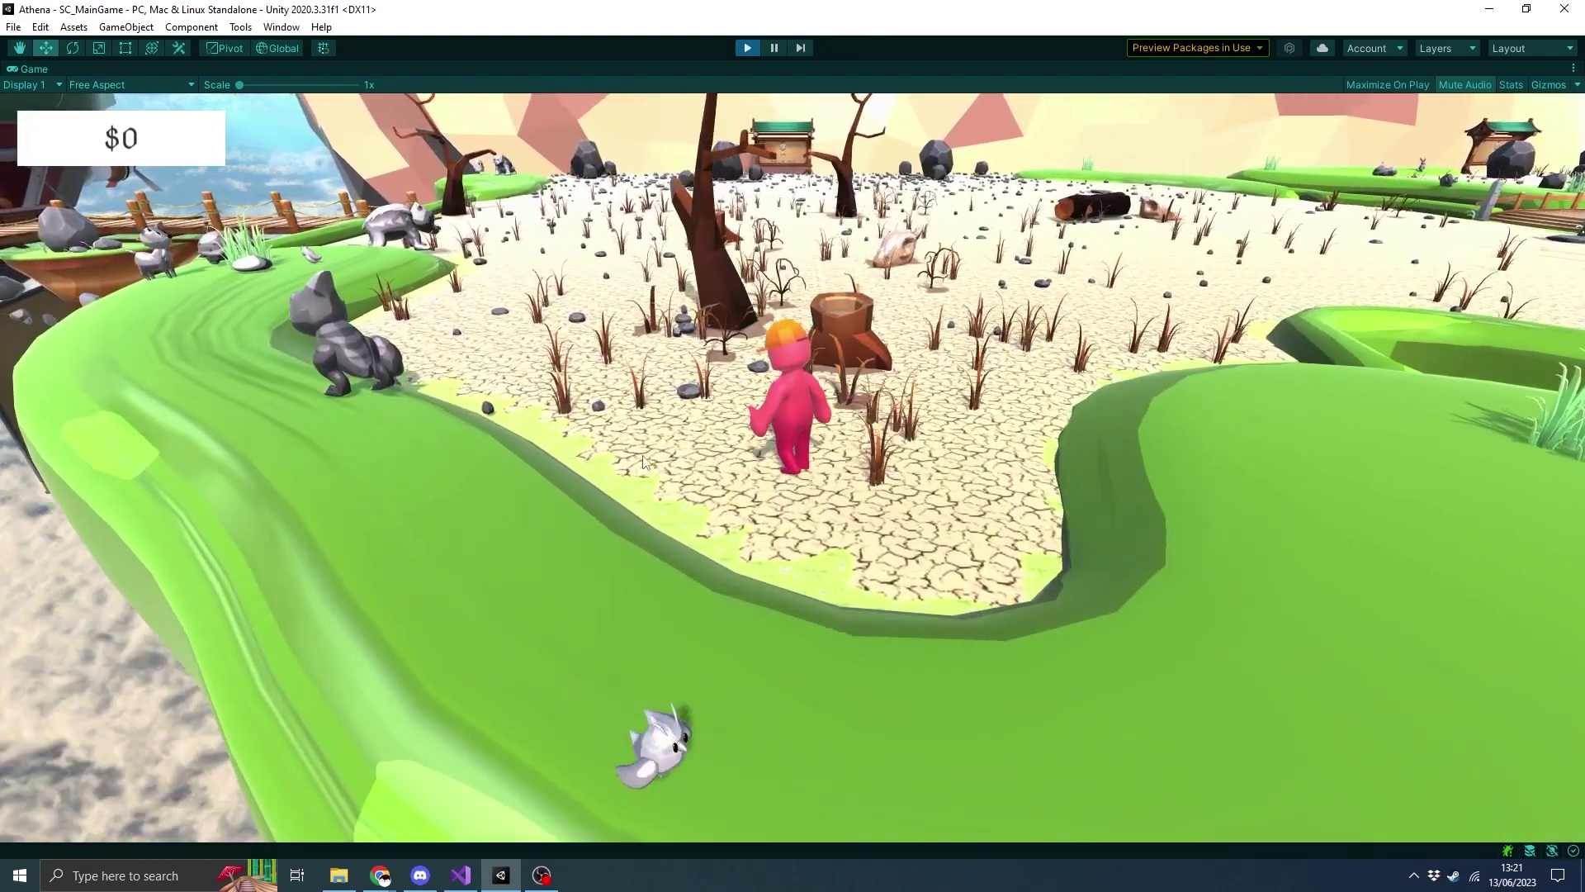
right_click(553, 429)
right_click(575, 418)
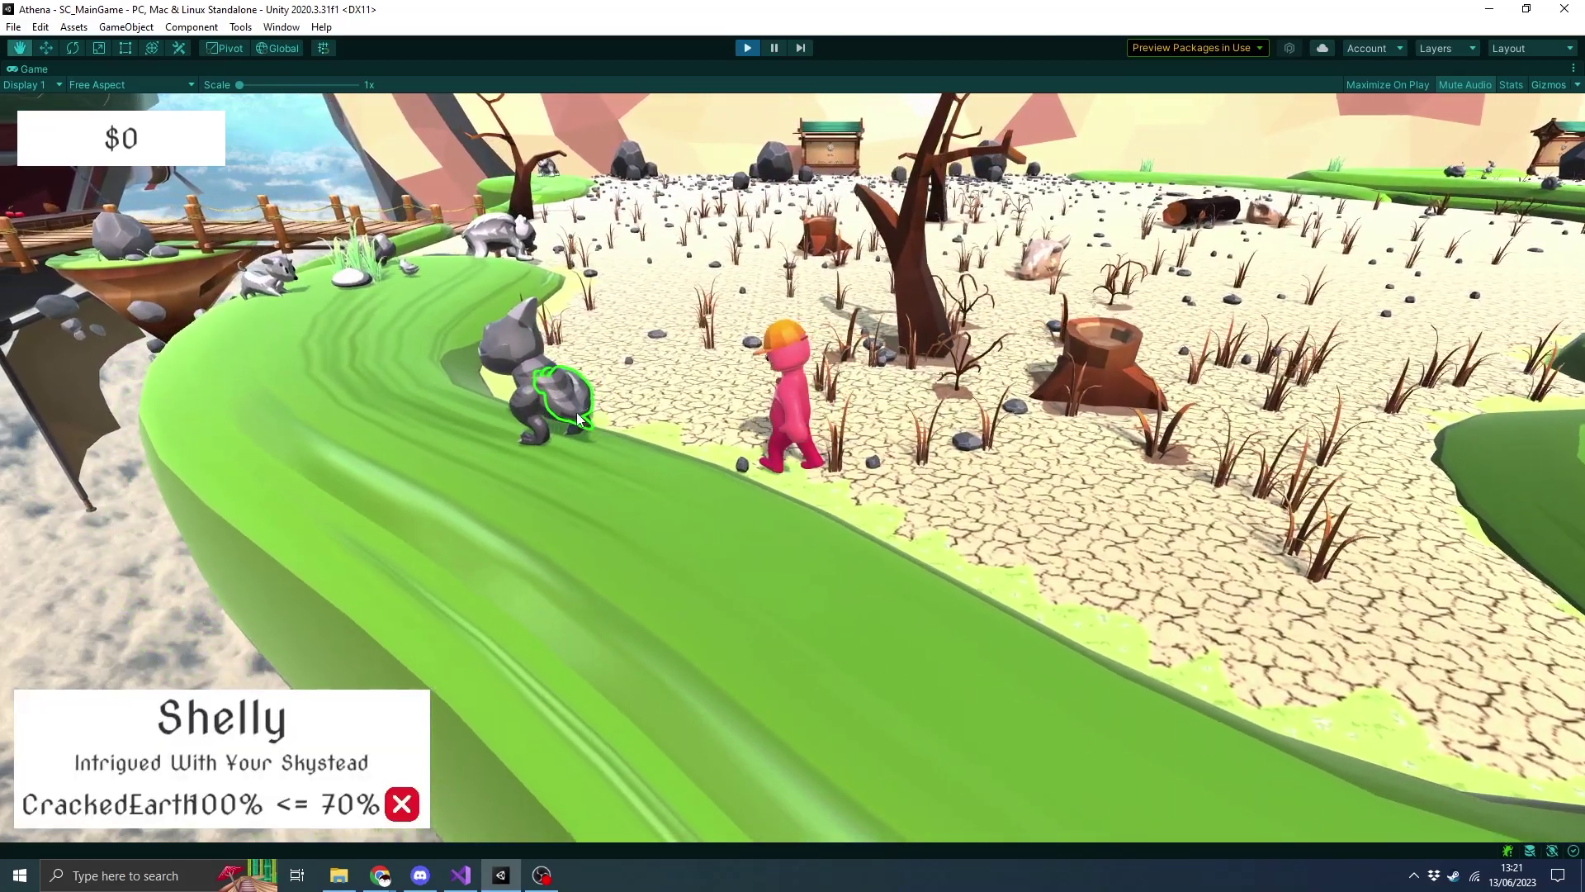
Walk the character up to the grassy bank and inspect the requirements of Spike and Shelly.
key(a)
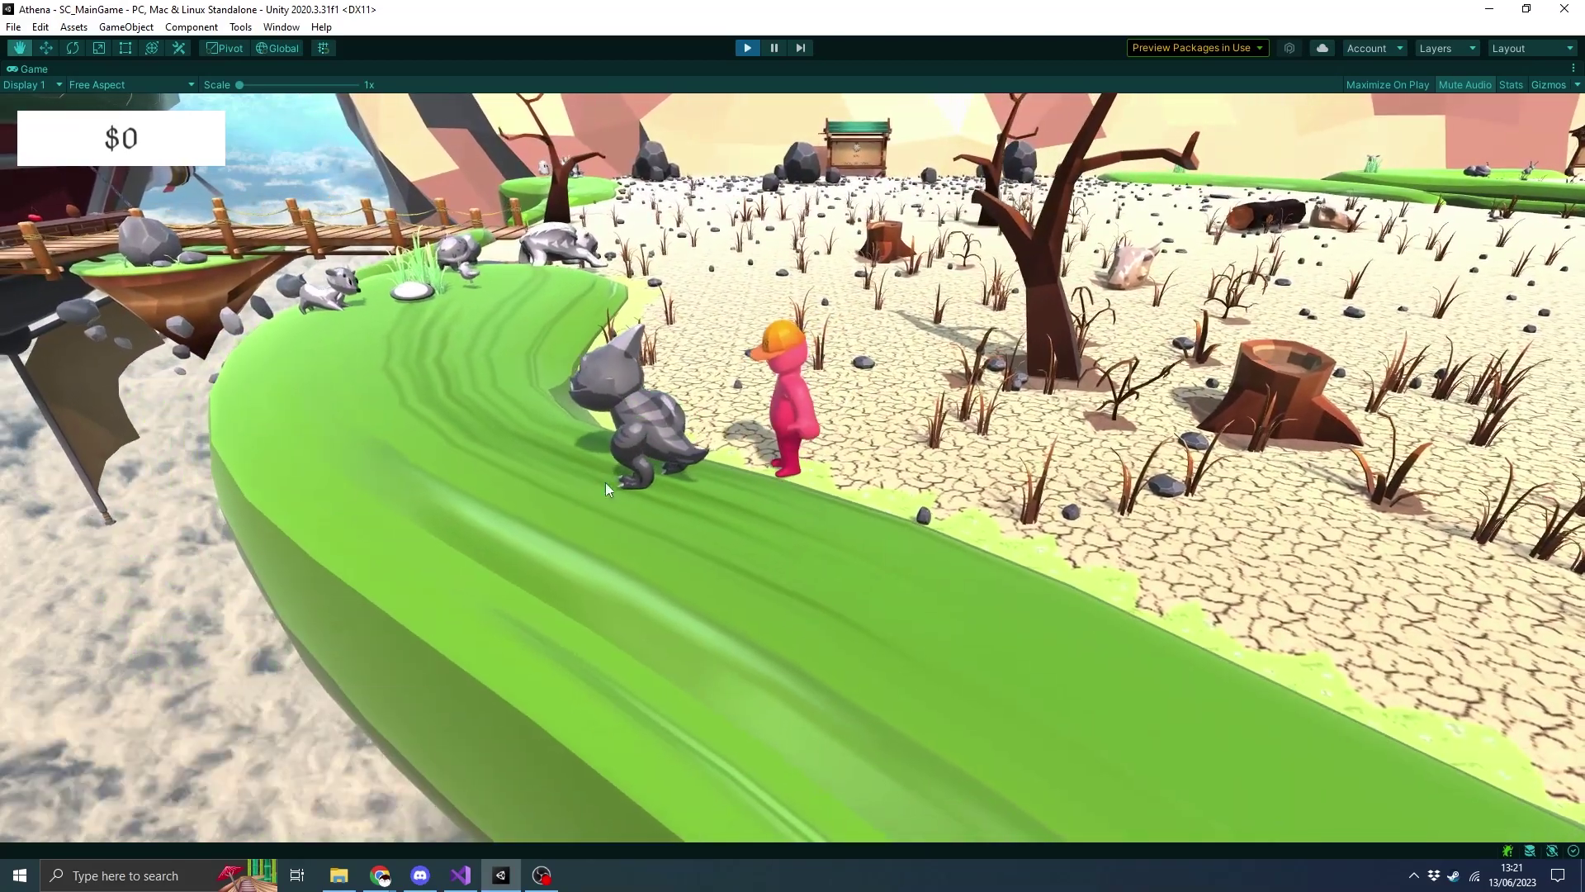
key(a)
mouse_move(653, 471)
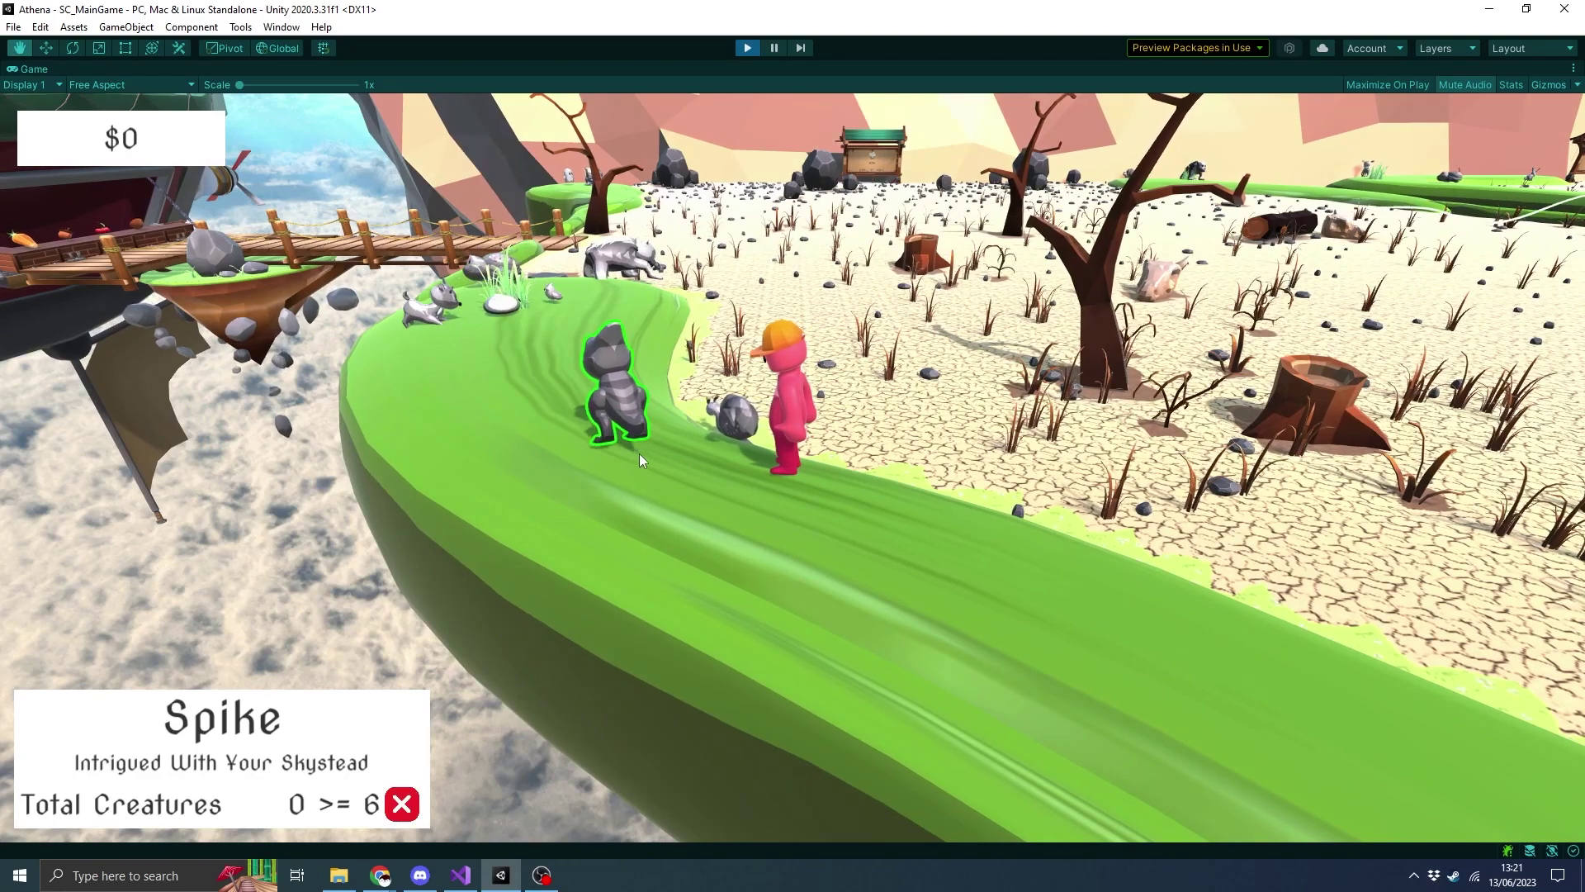
mouse_move(755, 428)
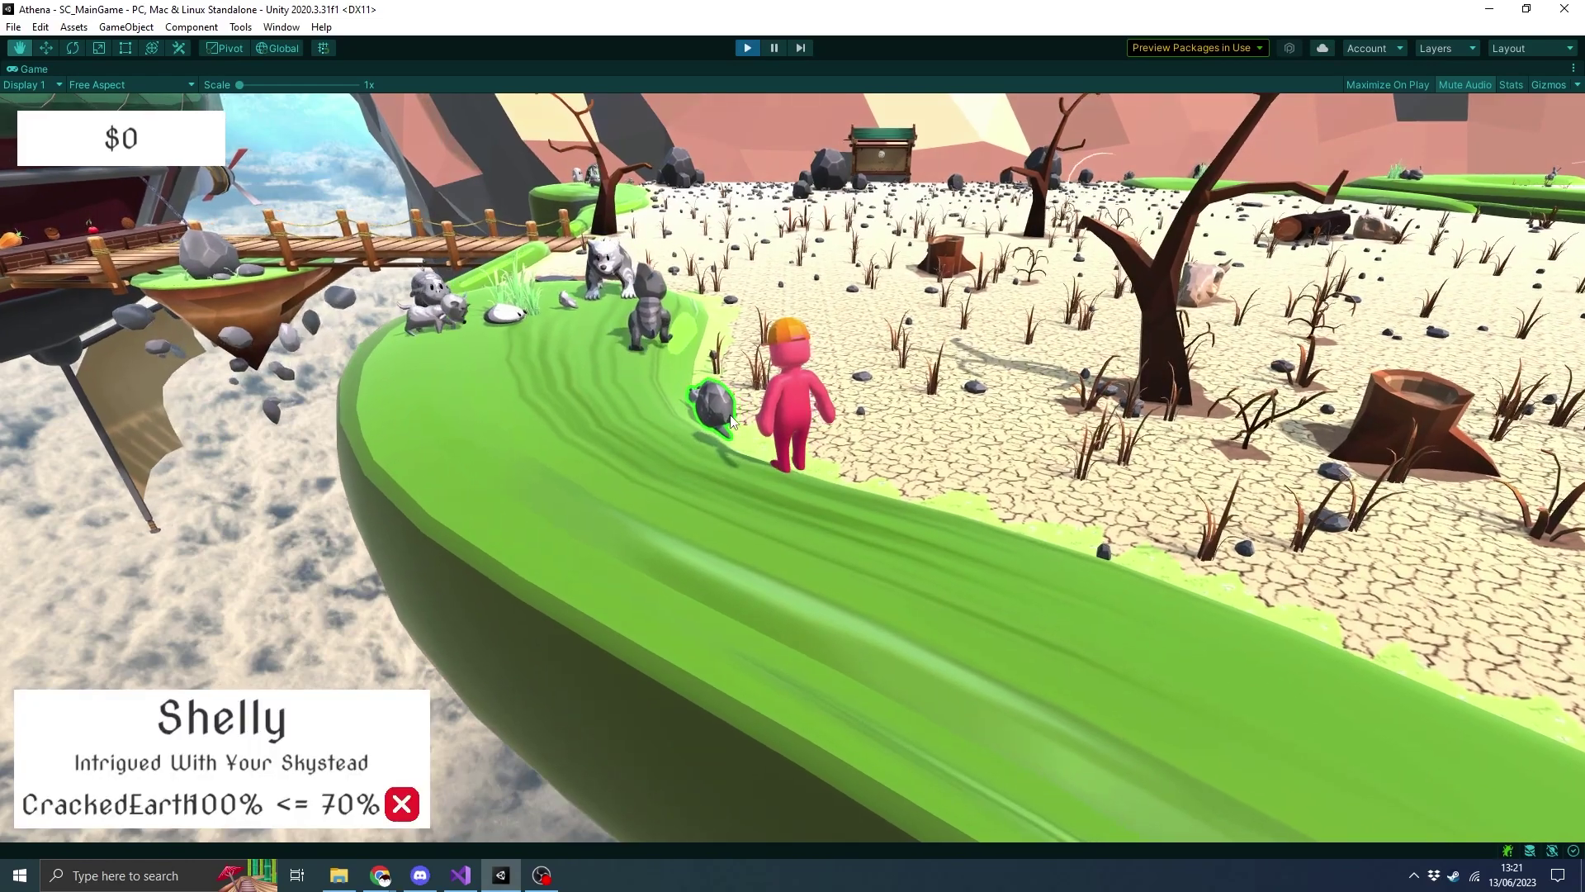
Walk the character along the grassy bank to the creature group by the bridge and inspect Bau's requirements.
key(w)
key(a)
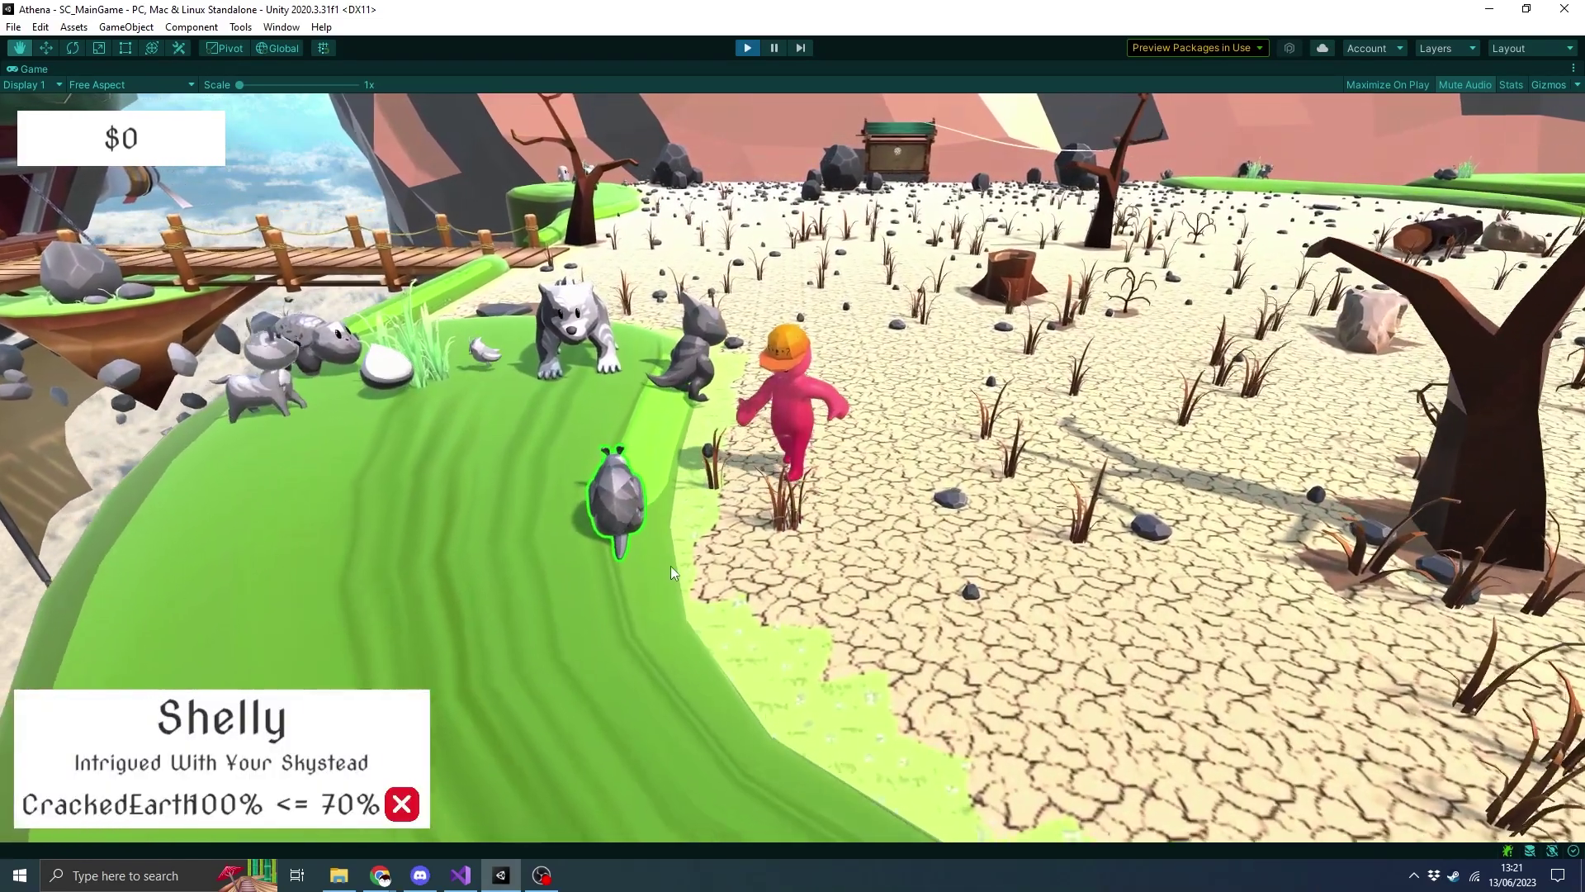
key(w)
key(a)
key(s)
mouse_move(778, 545)
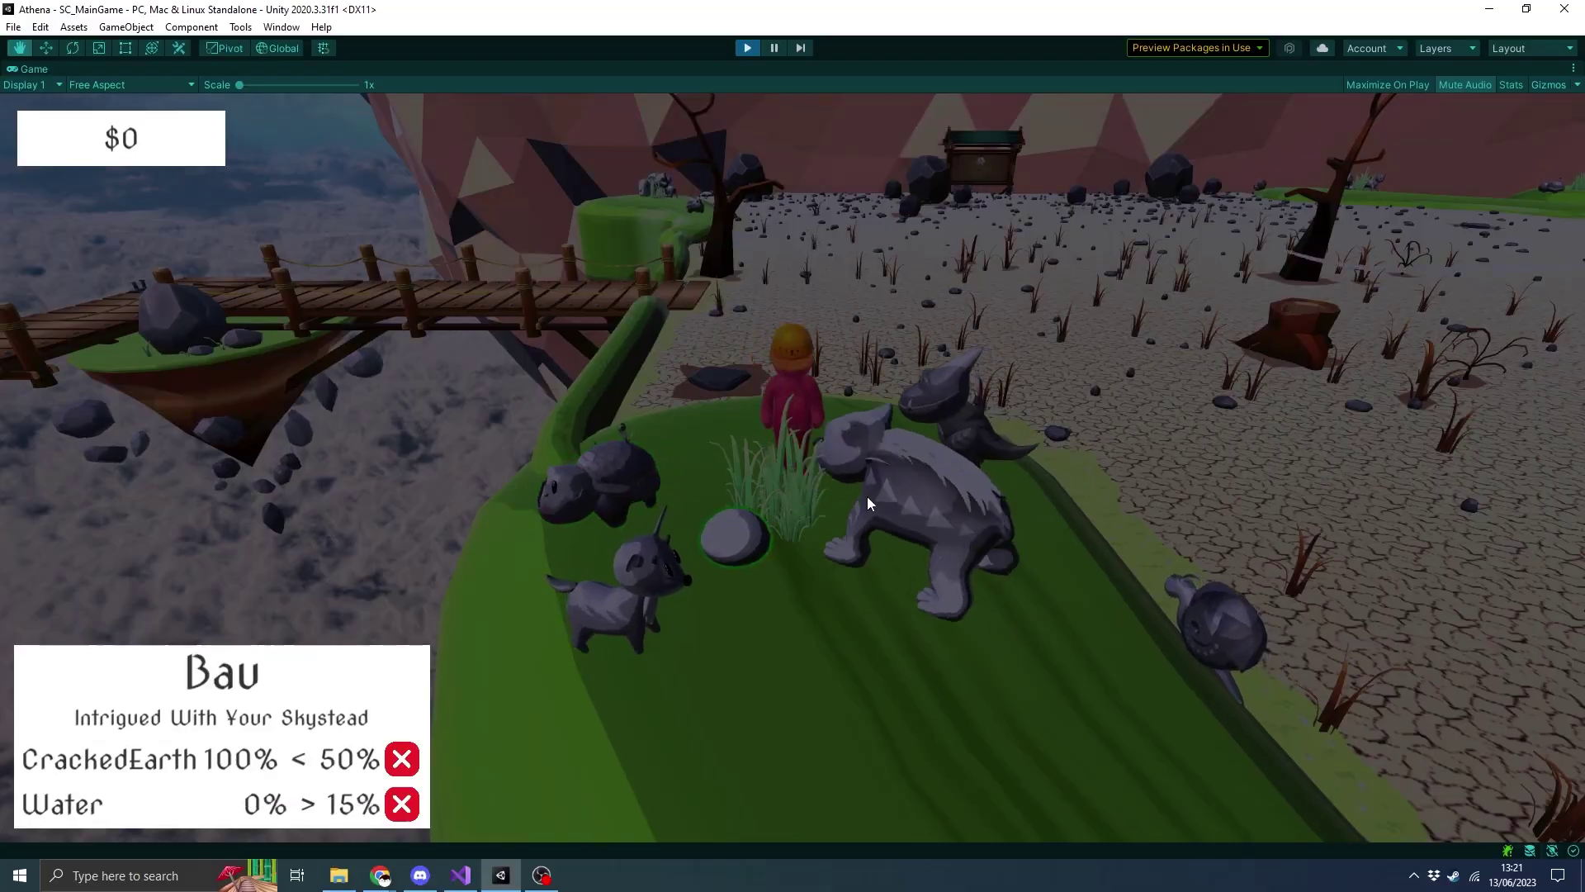
mouse_move(941, 425)
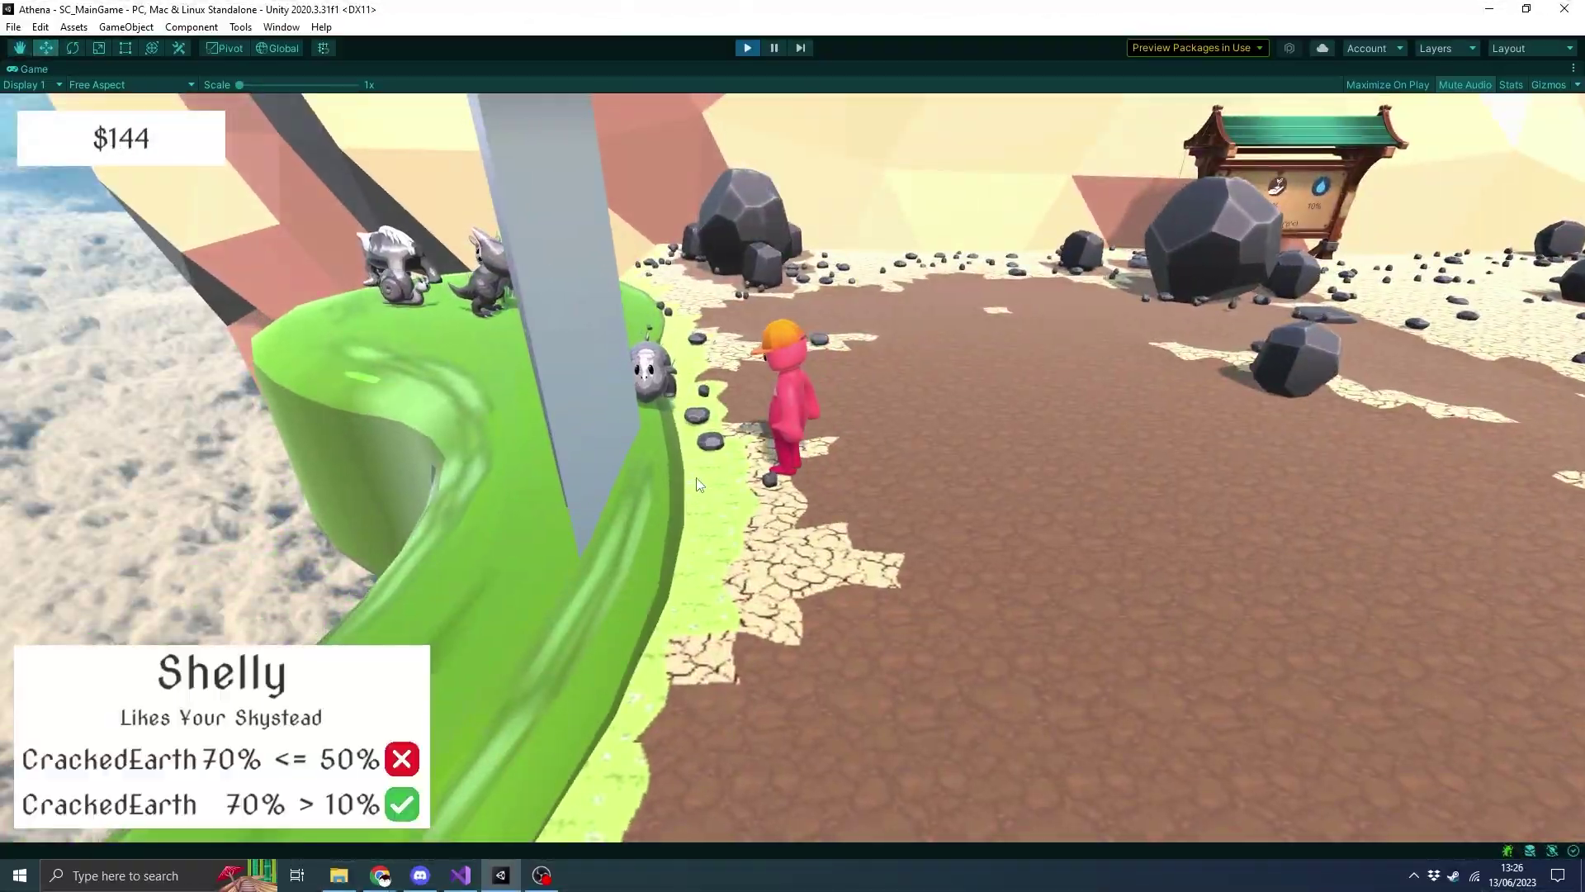
Follow Shelly along the cliffside ledge beside the brown soil and inspect its requirements for the Skystead.
key(q)
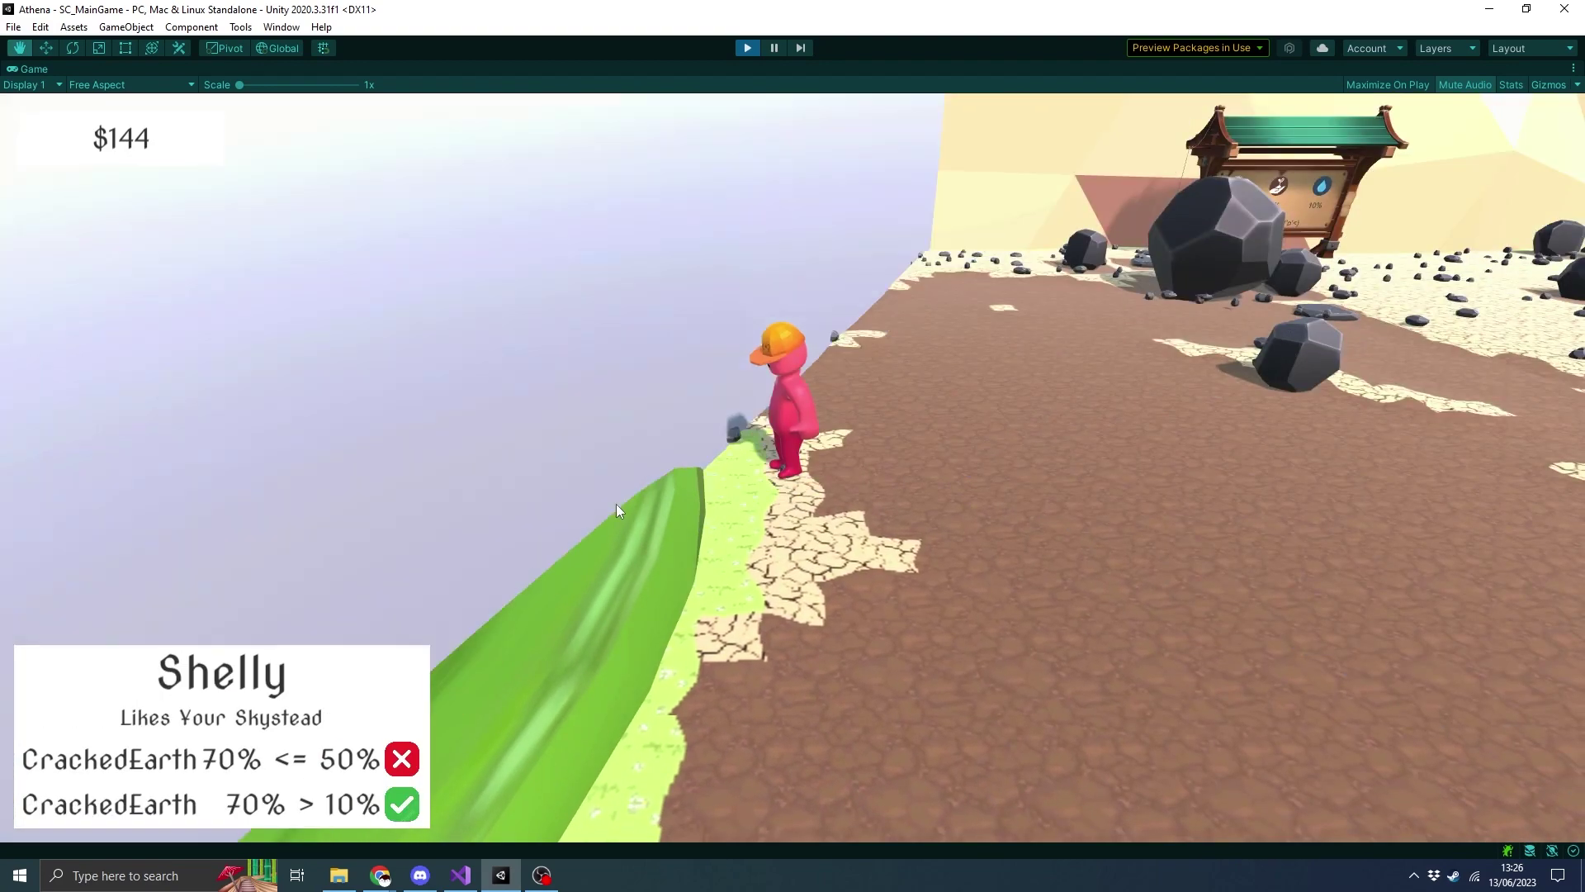
key(s)
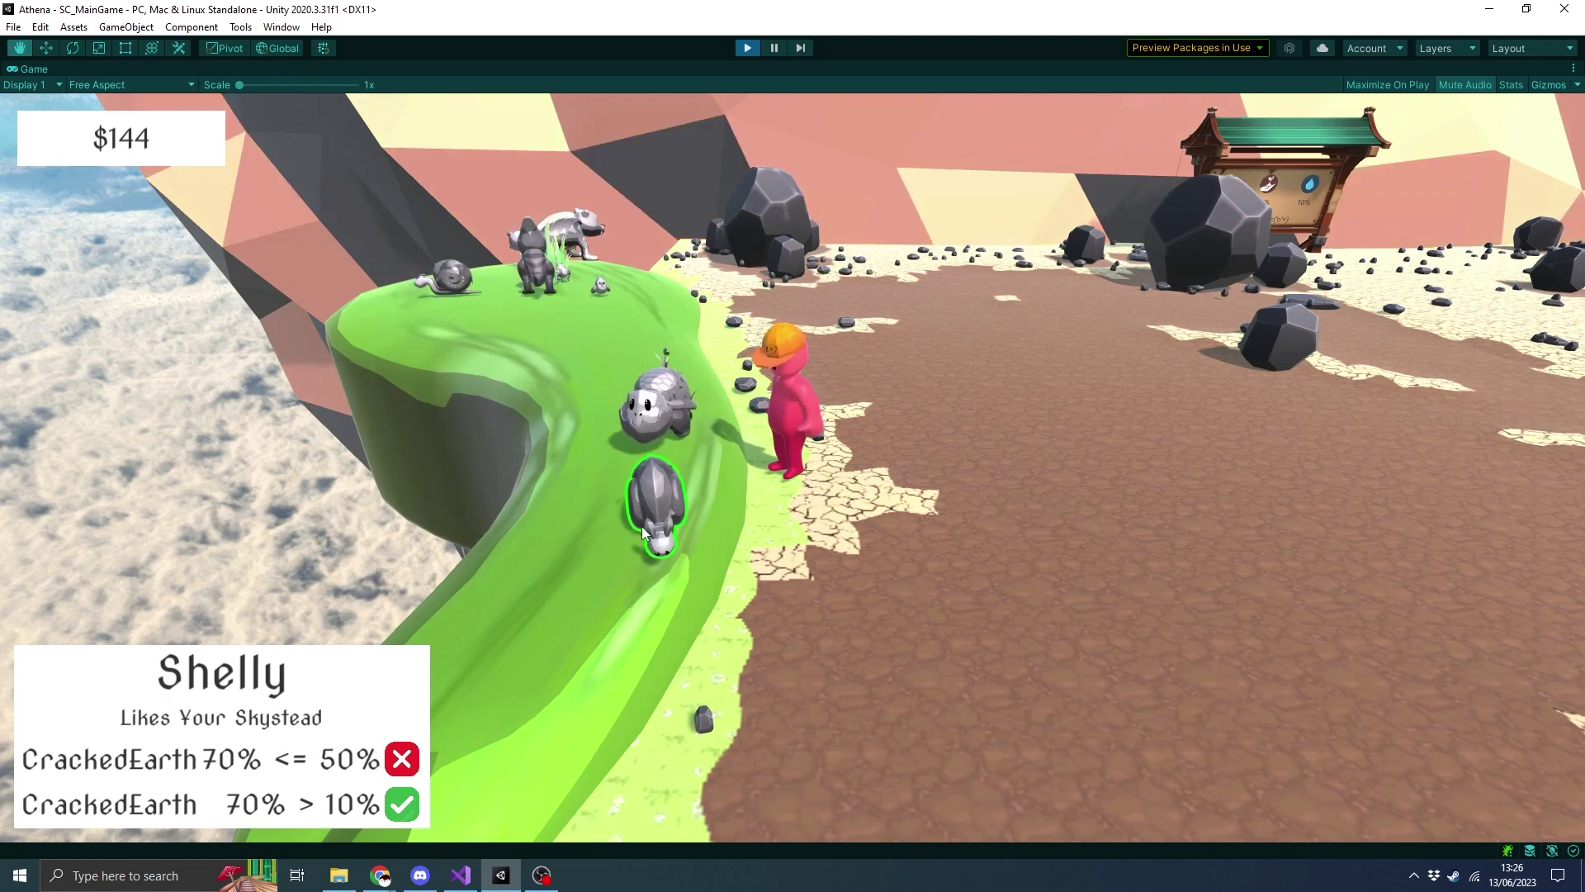
key(s)
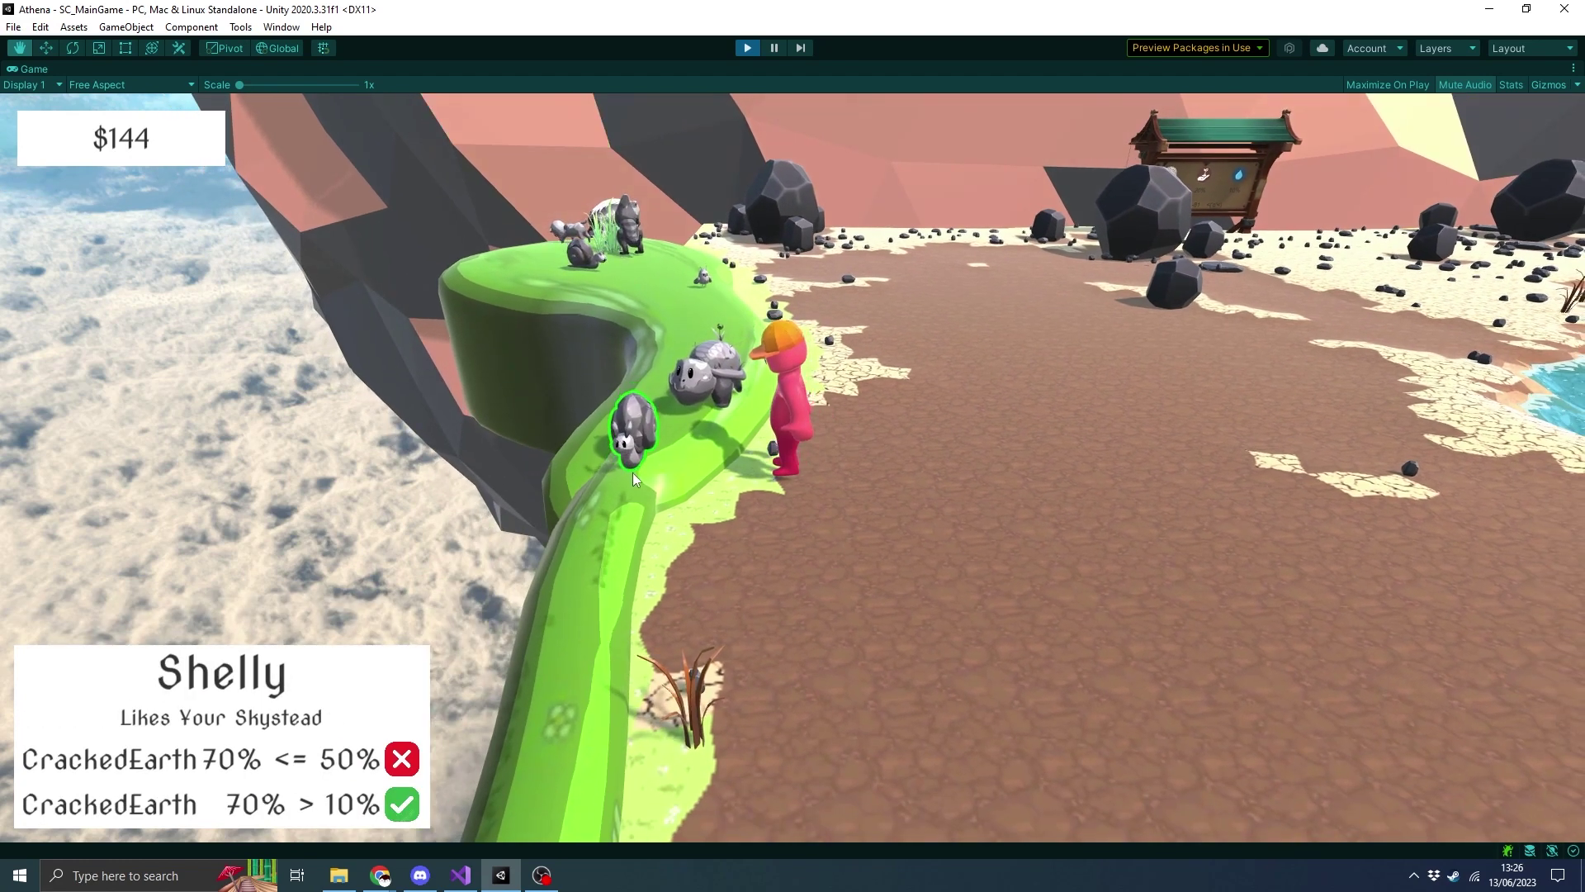
Walk the character across the brown soil near the pond to the ledge by the bridge and inspect Bau's requirements.
key(s)
key(d)
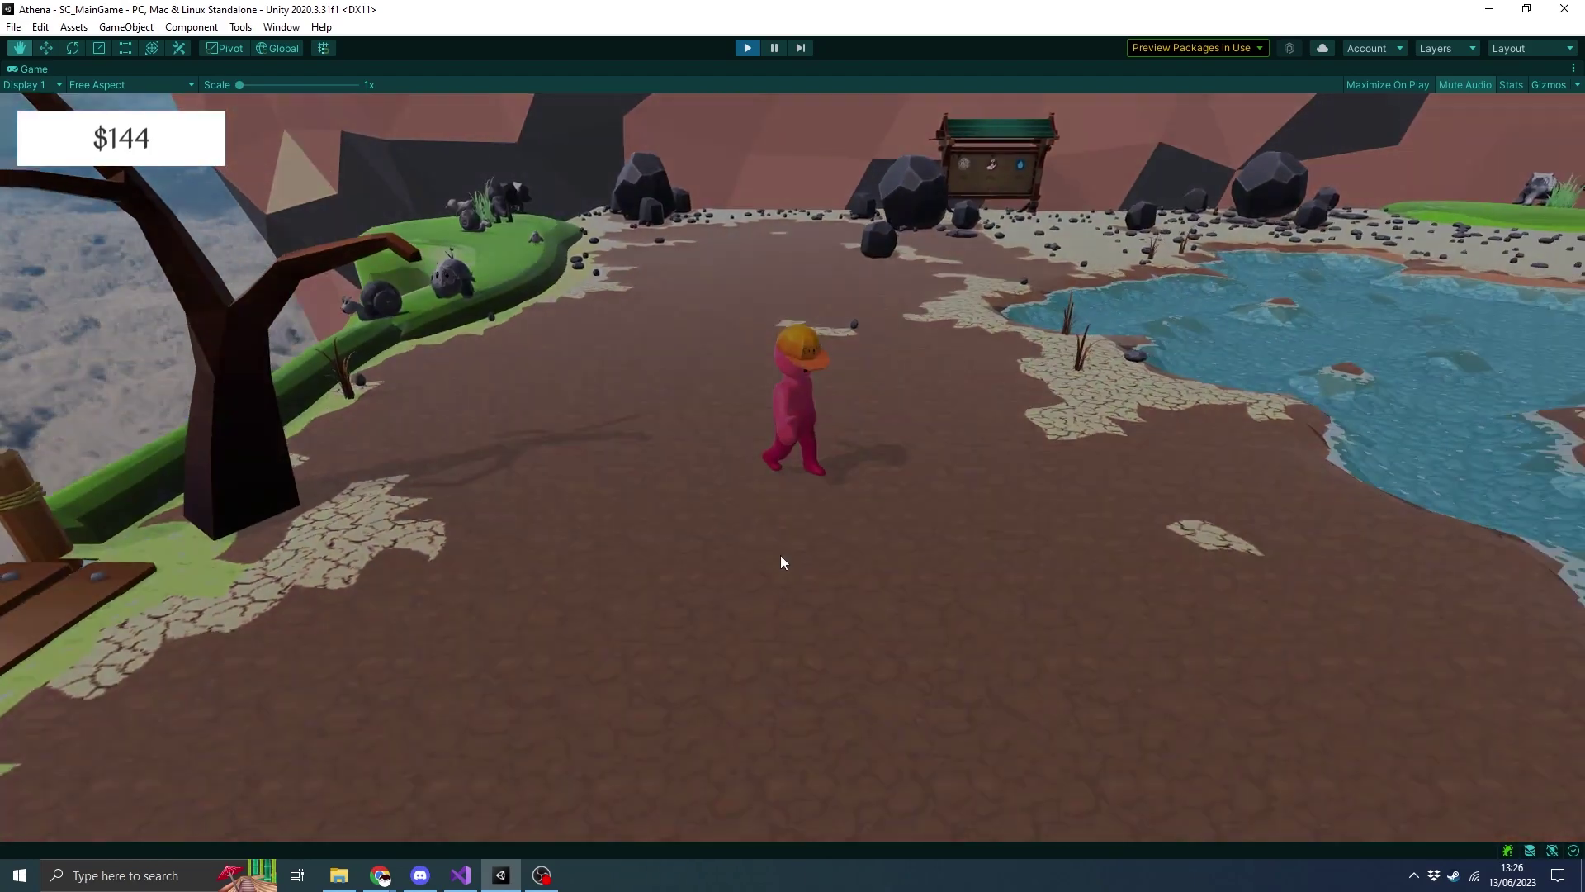
key(w)
key(s)
key(d)
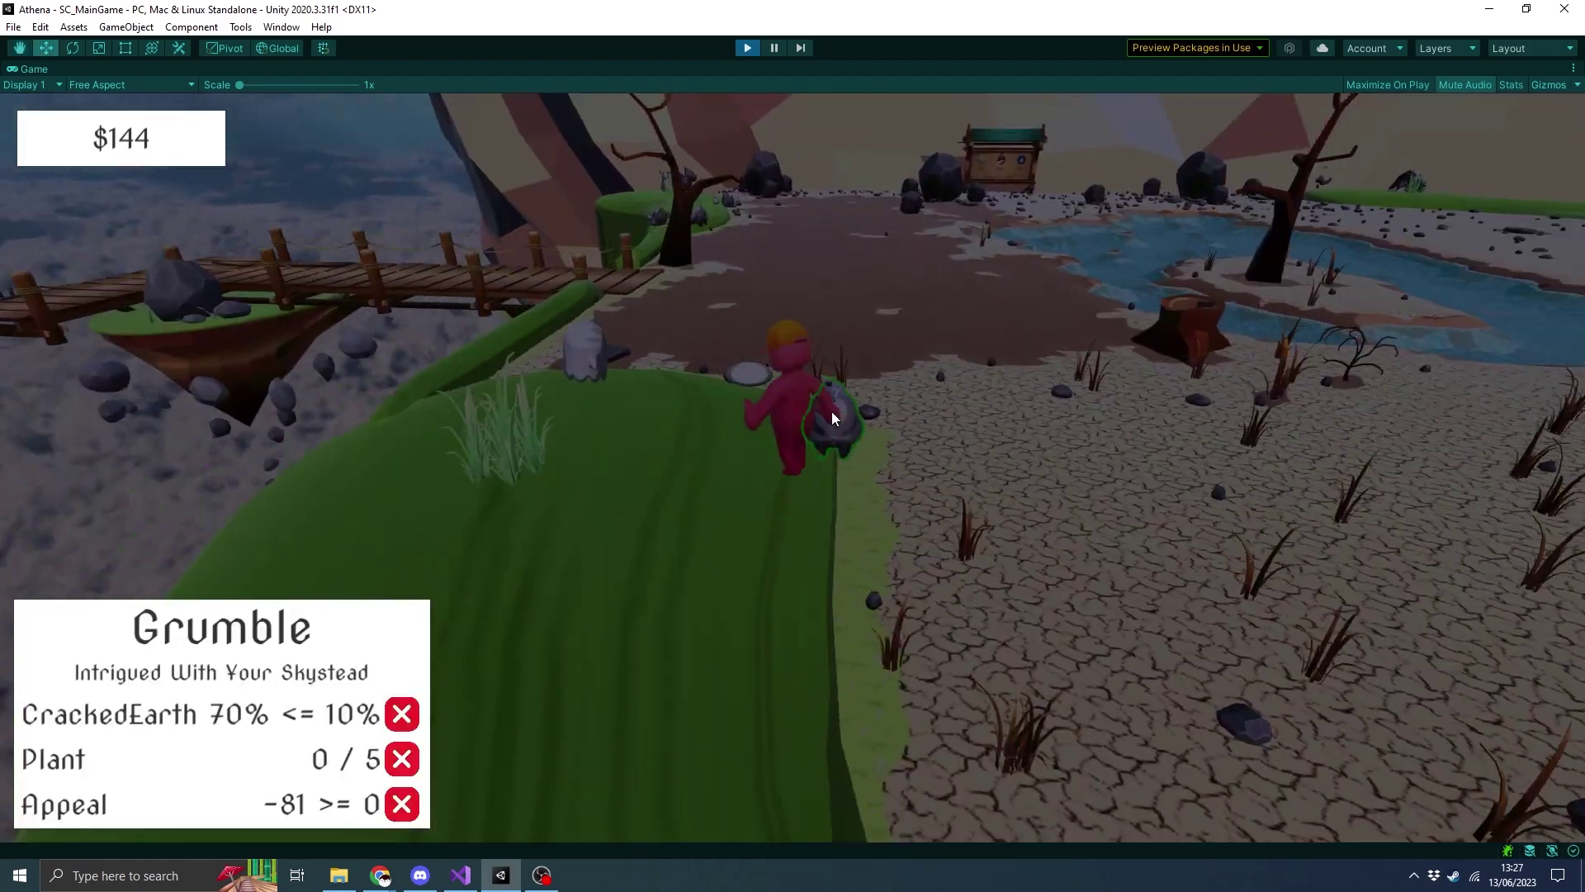
mouse_move(895, 448)
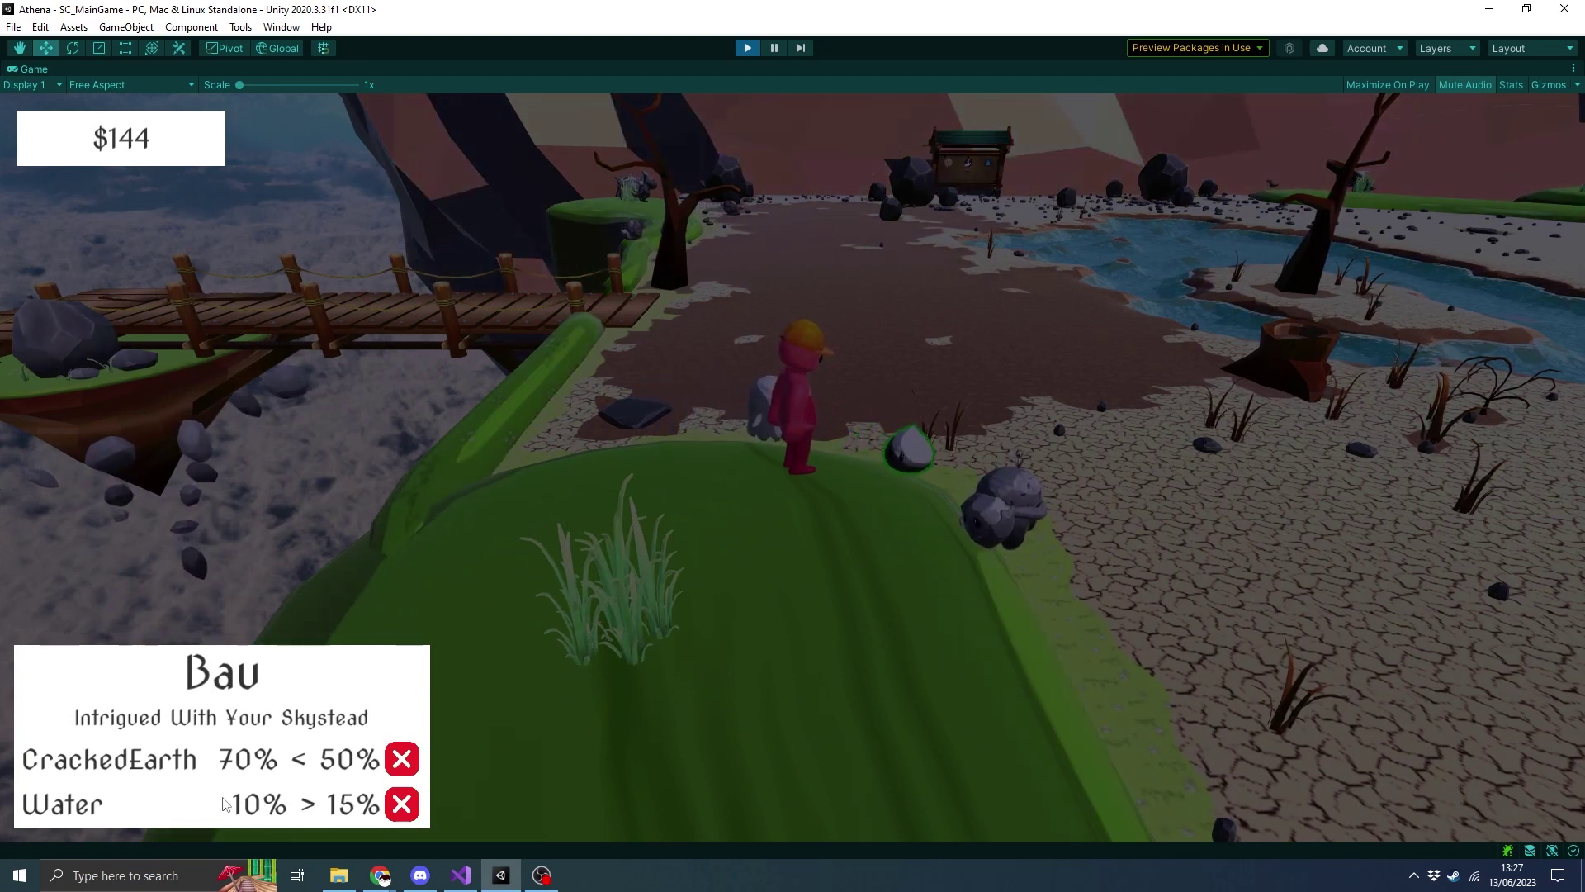
key(d)
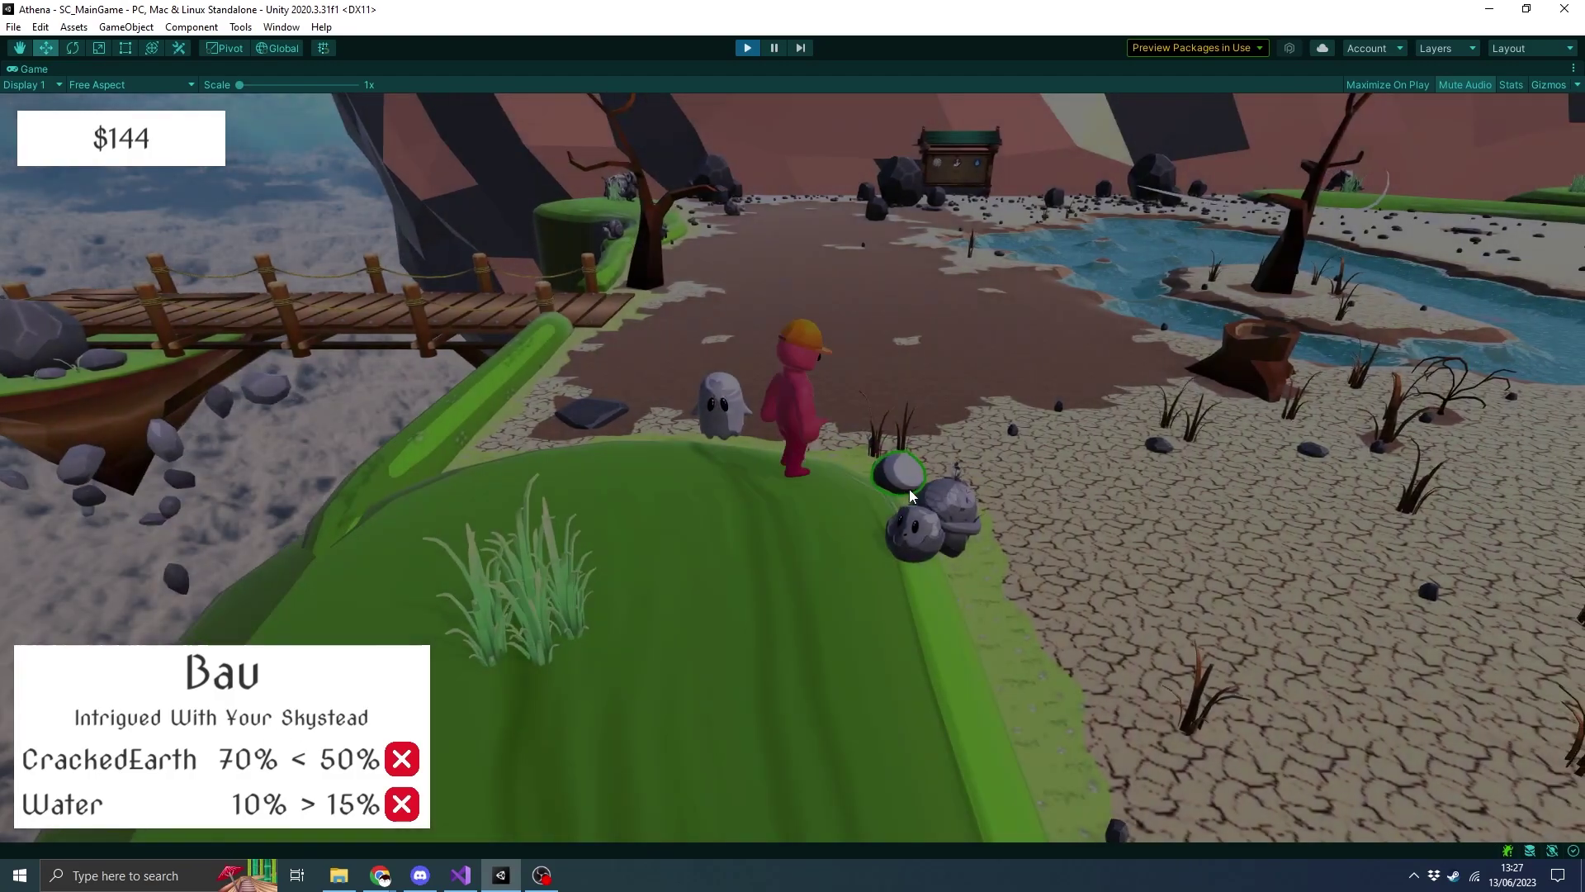
key(w)
key(s)
key(d)
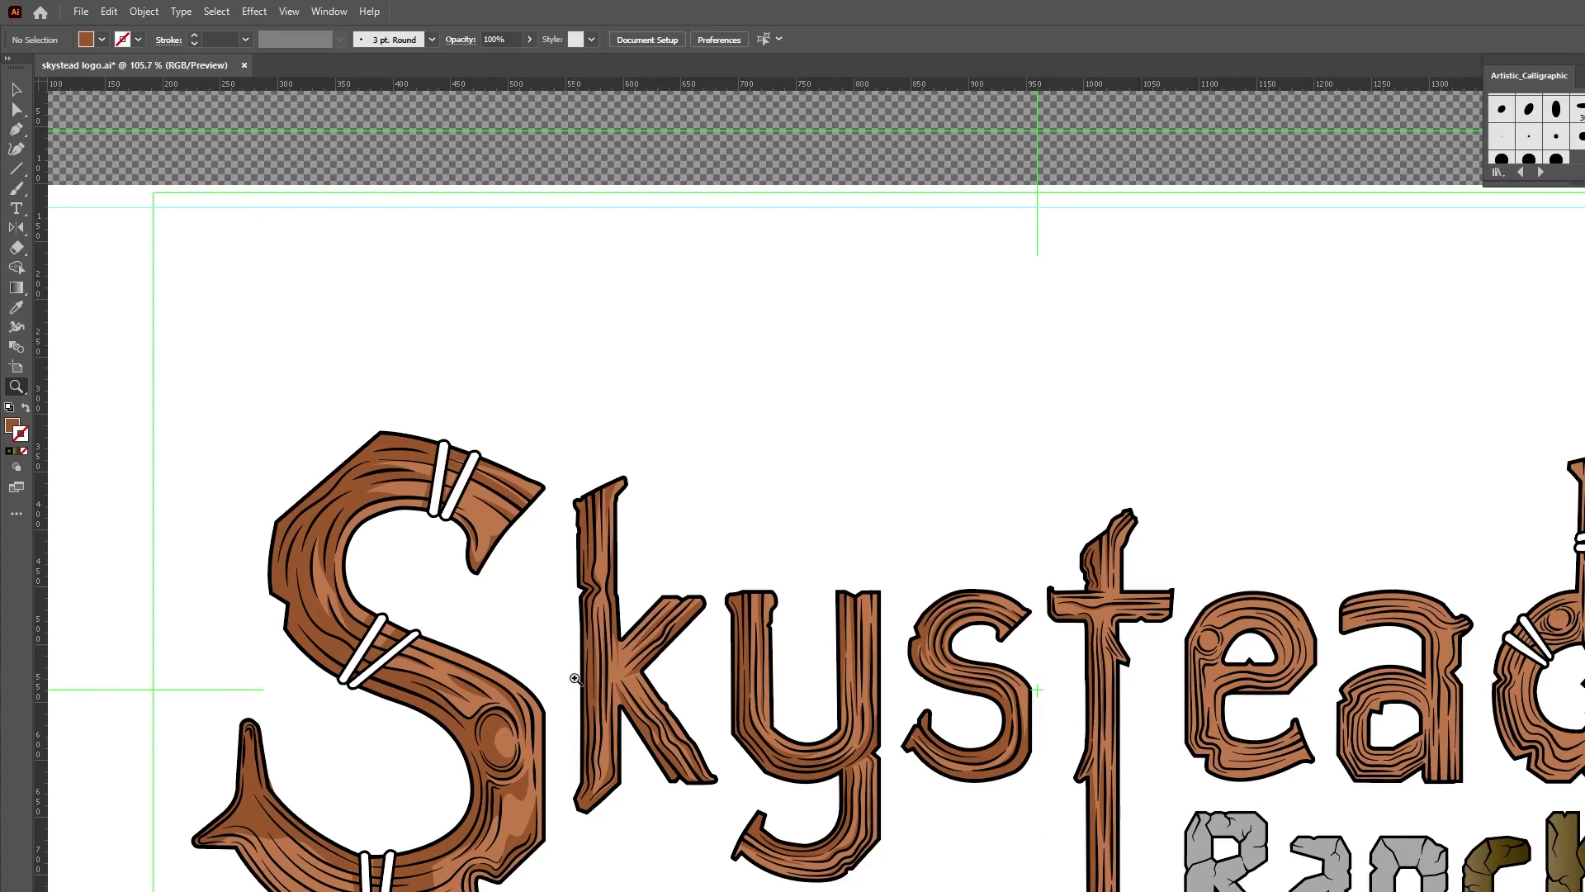
Examine the wood-grain detail of the Skystead logo letters from S to a up close in Illustrator.
drag(945, 718, 1012, 691)
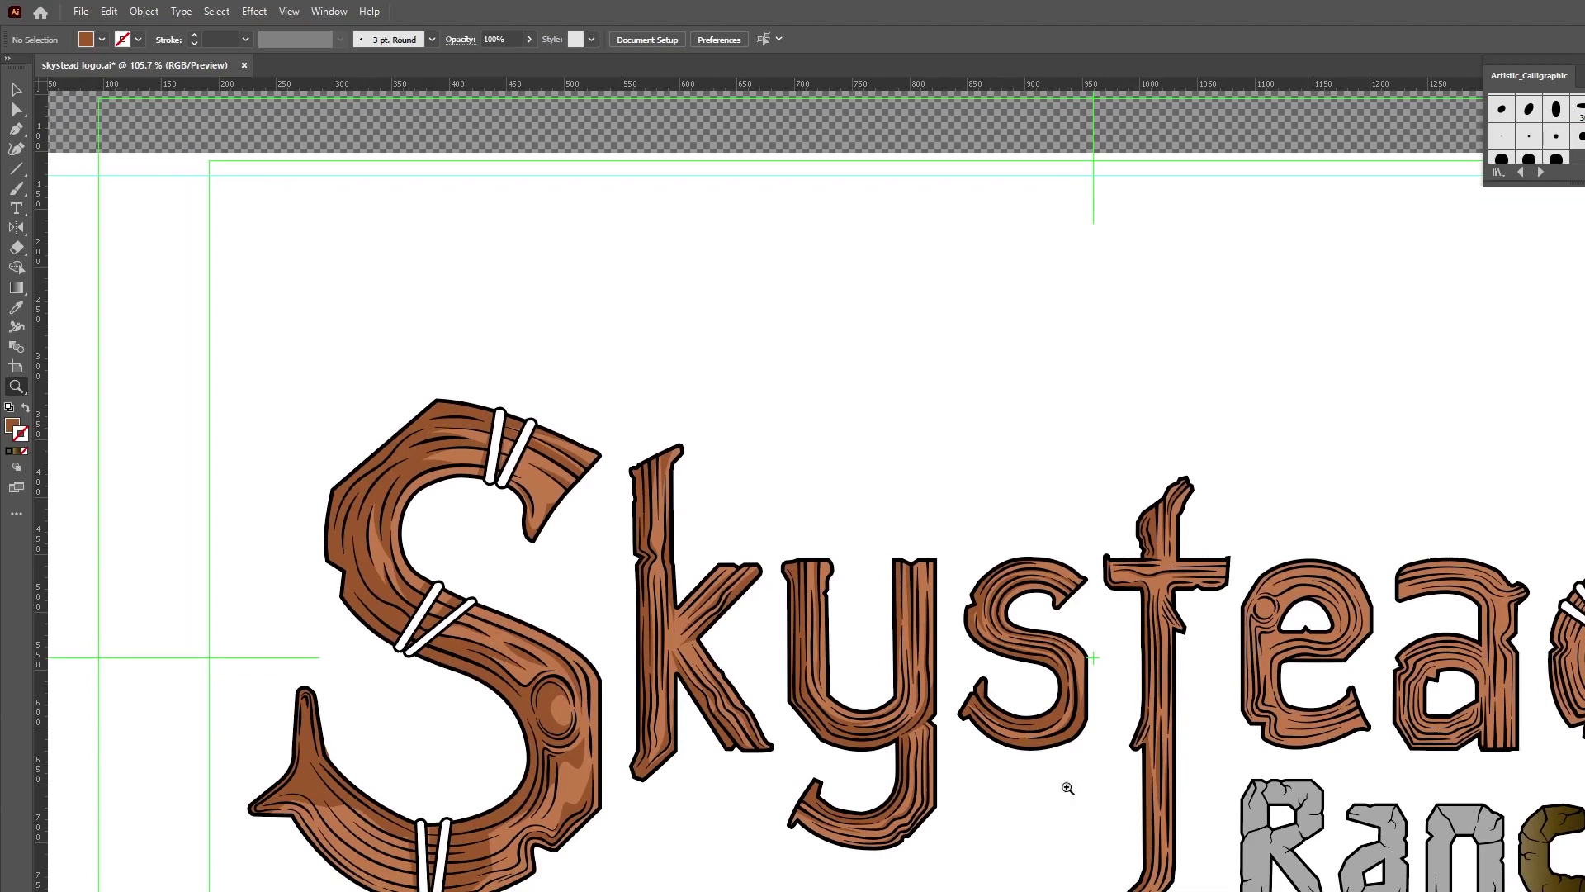
click(1040, 754)
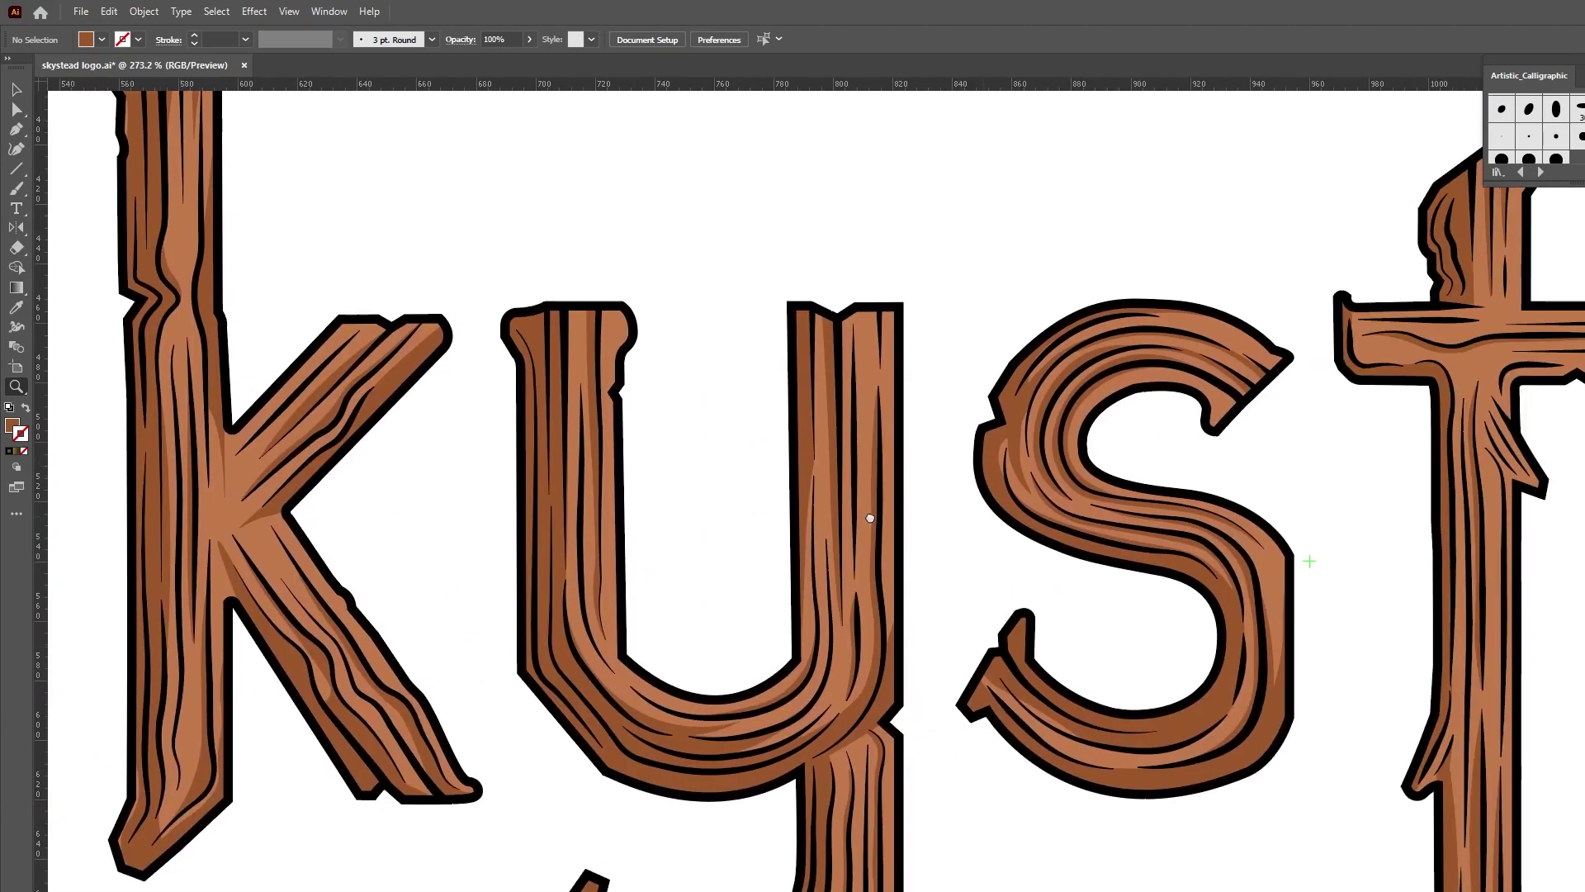
scroll(1125, 591, up, 3)
scroll(1125, 591, right, 10)
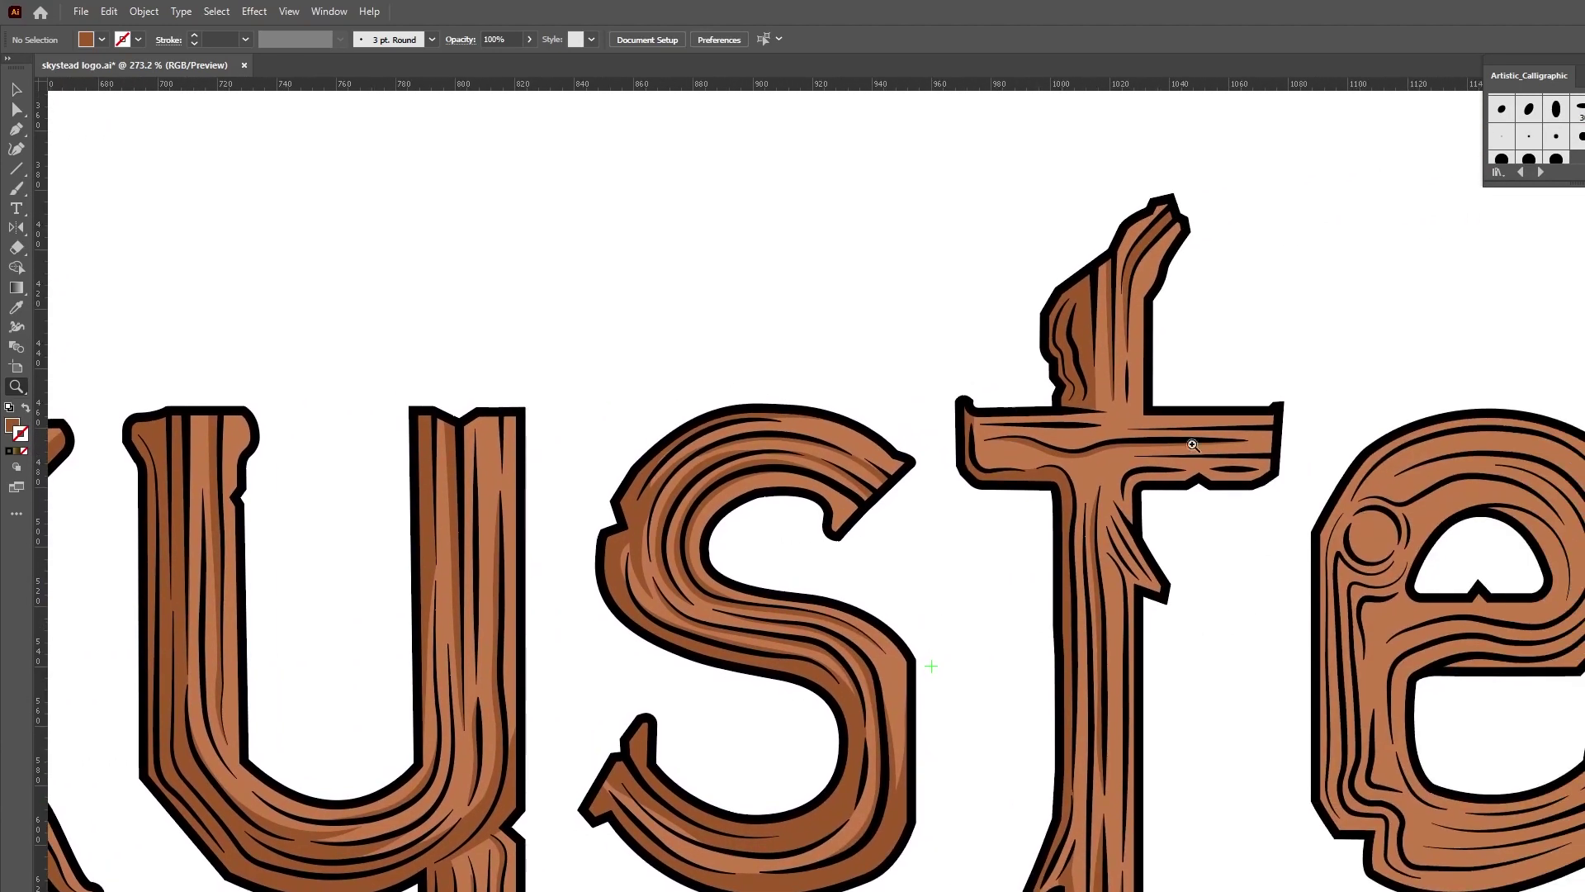
scroll(1248, 738, down, 2)
scroll(1197, 710, right, 8)
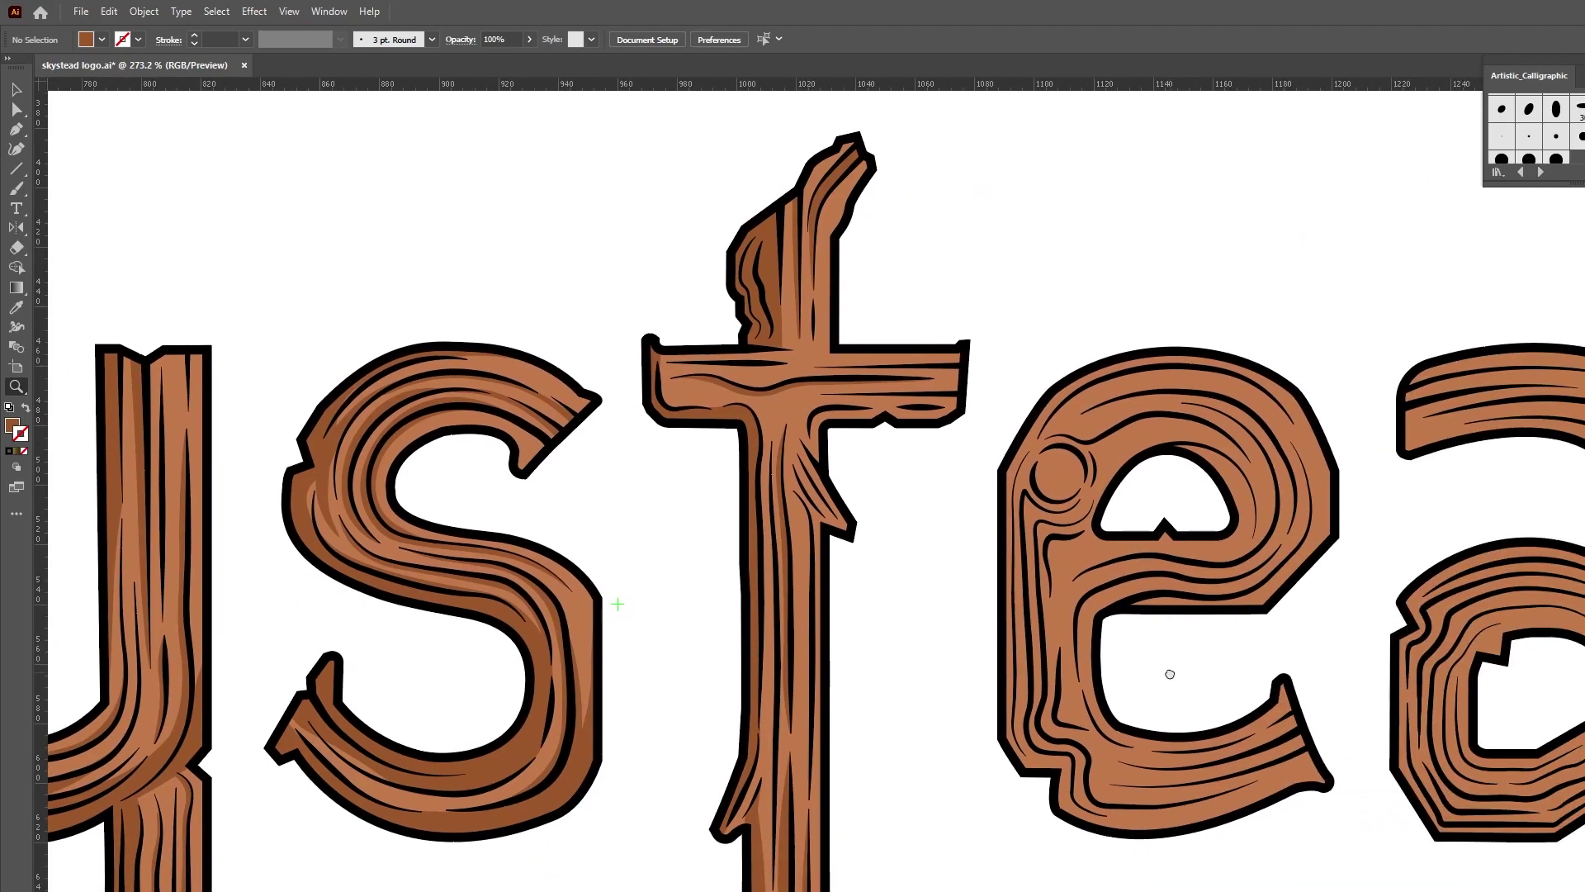
scroll(927, 625, left, 20)
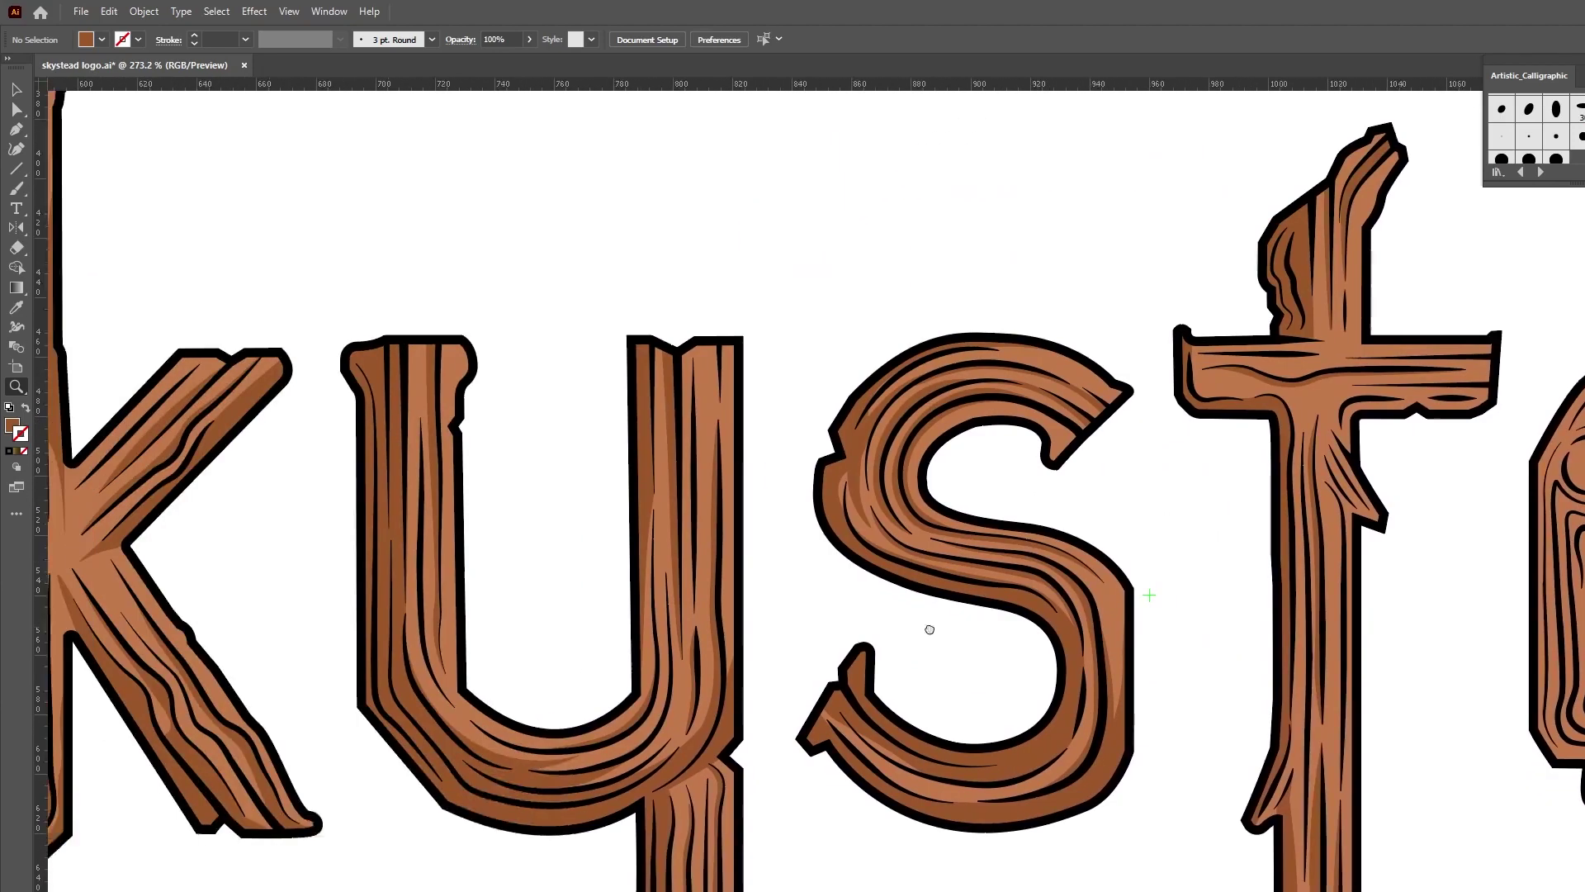
scroll(741, 559, up, 1)
scroll(741, 559, down, 3)
scroll(740, 559, right, 7)
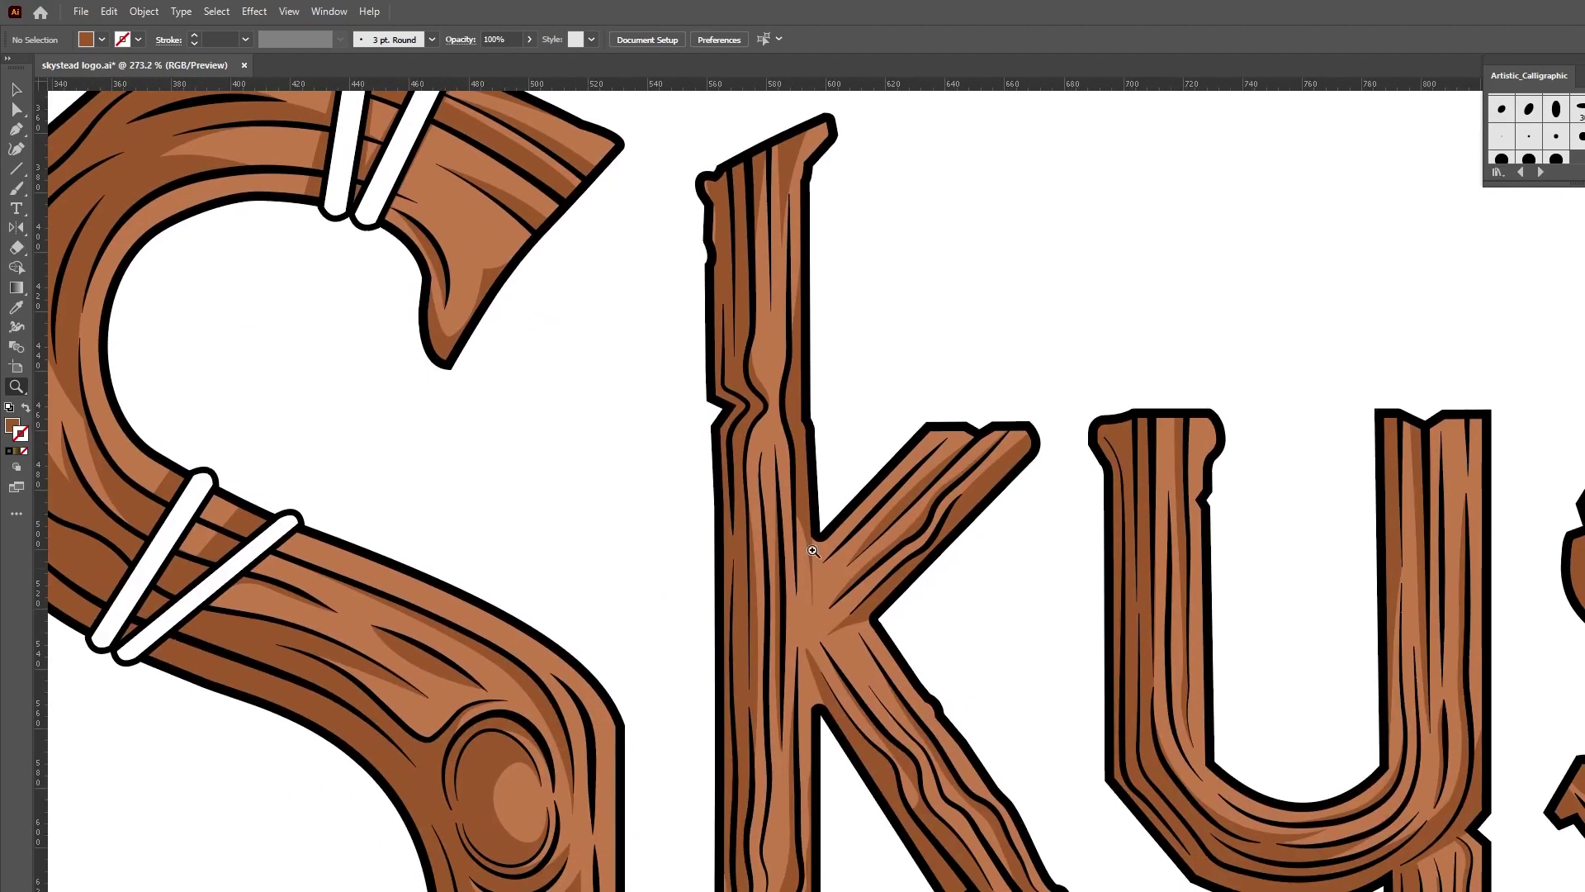
drag(866, 612, 621, 664)
drag(1009, 641, 825, 658)
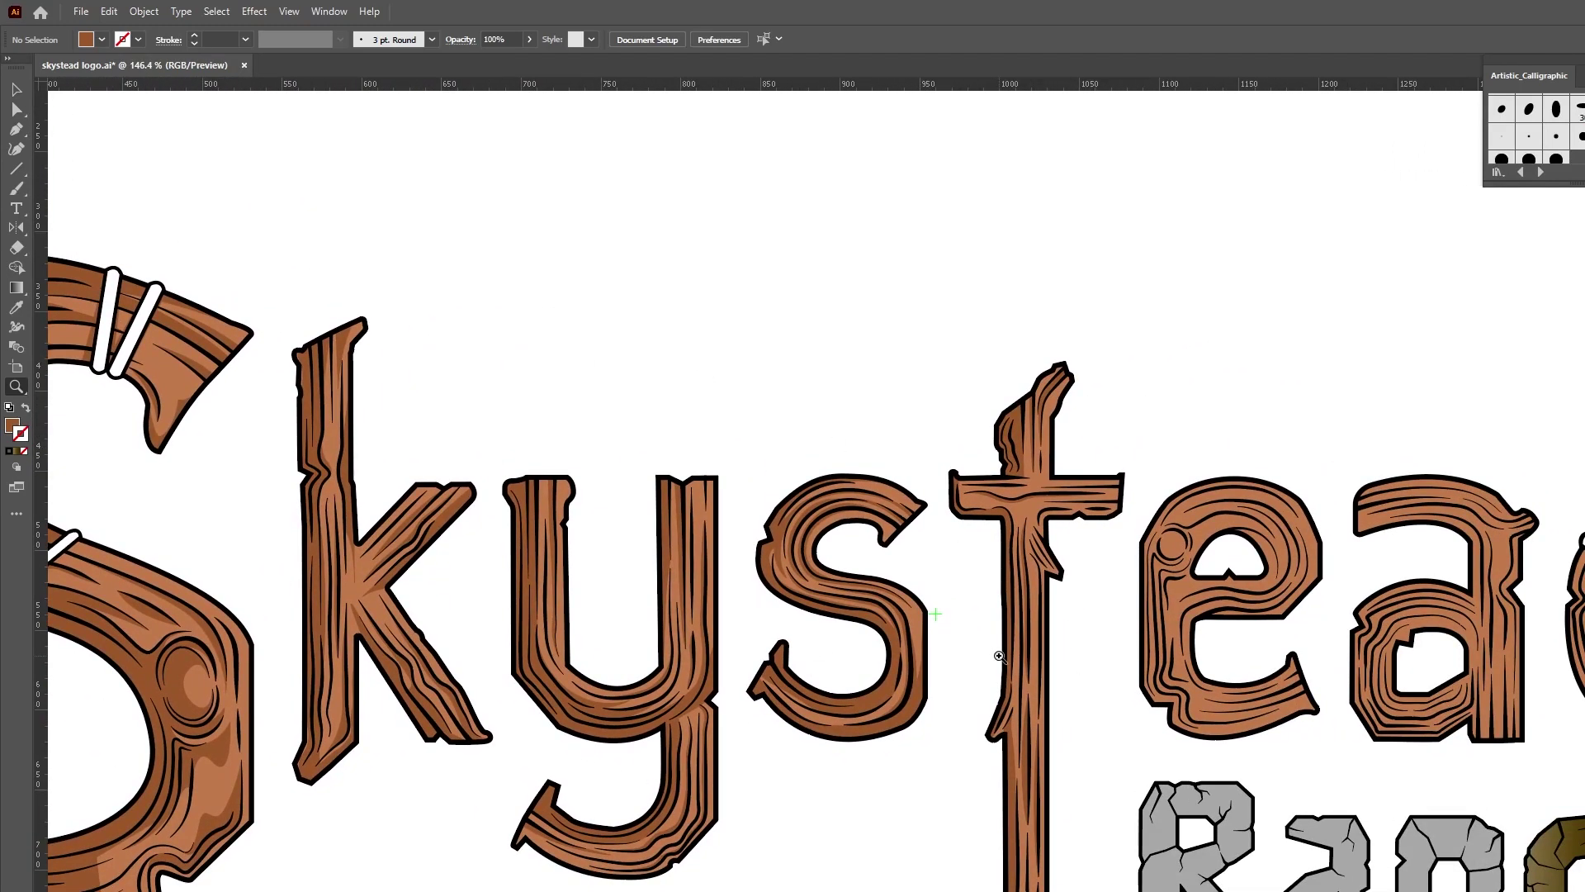
Review the full Skystead lettering together with the stone Ranch text beneath it.
drag(832, 667, 1022, 678)
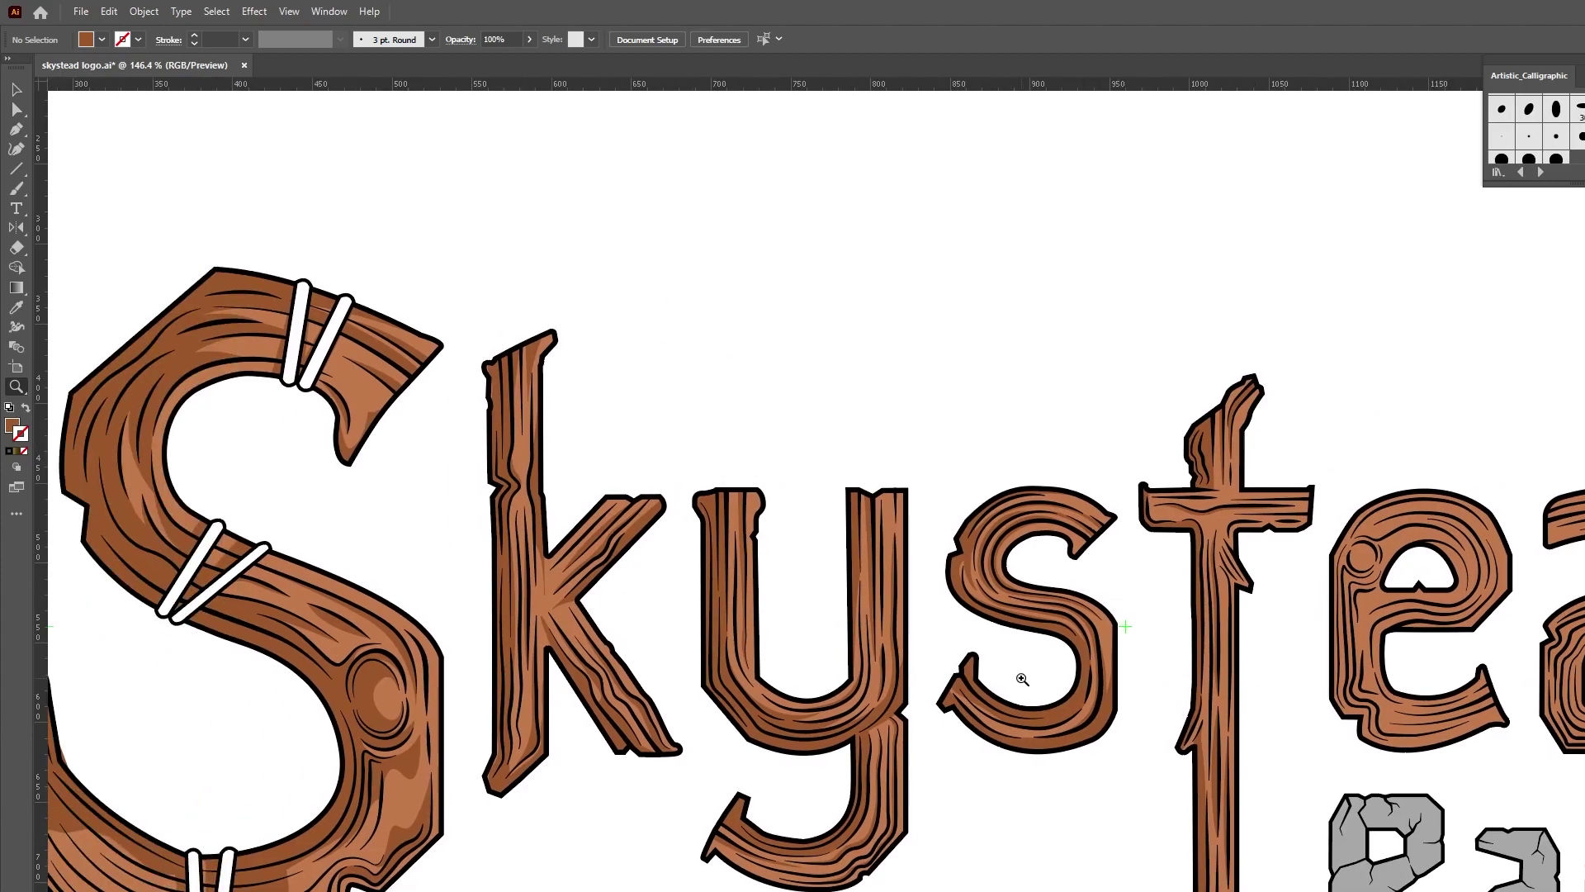
scroll(1024, 673, right, 5)
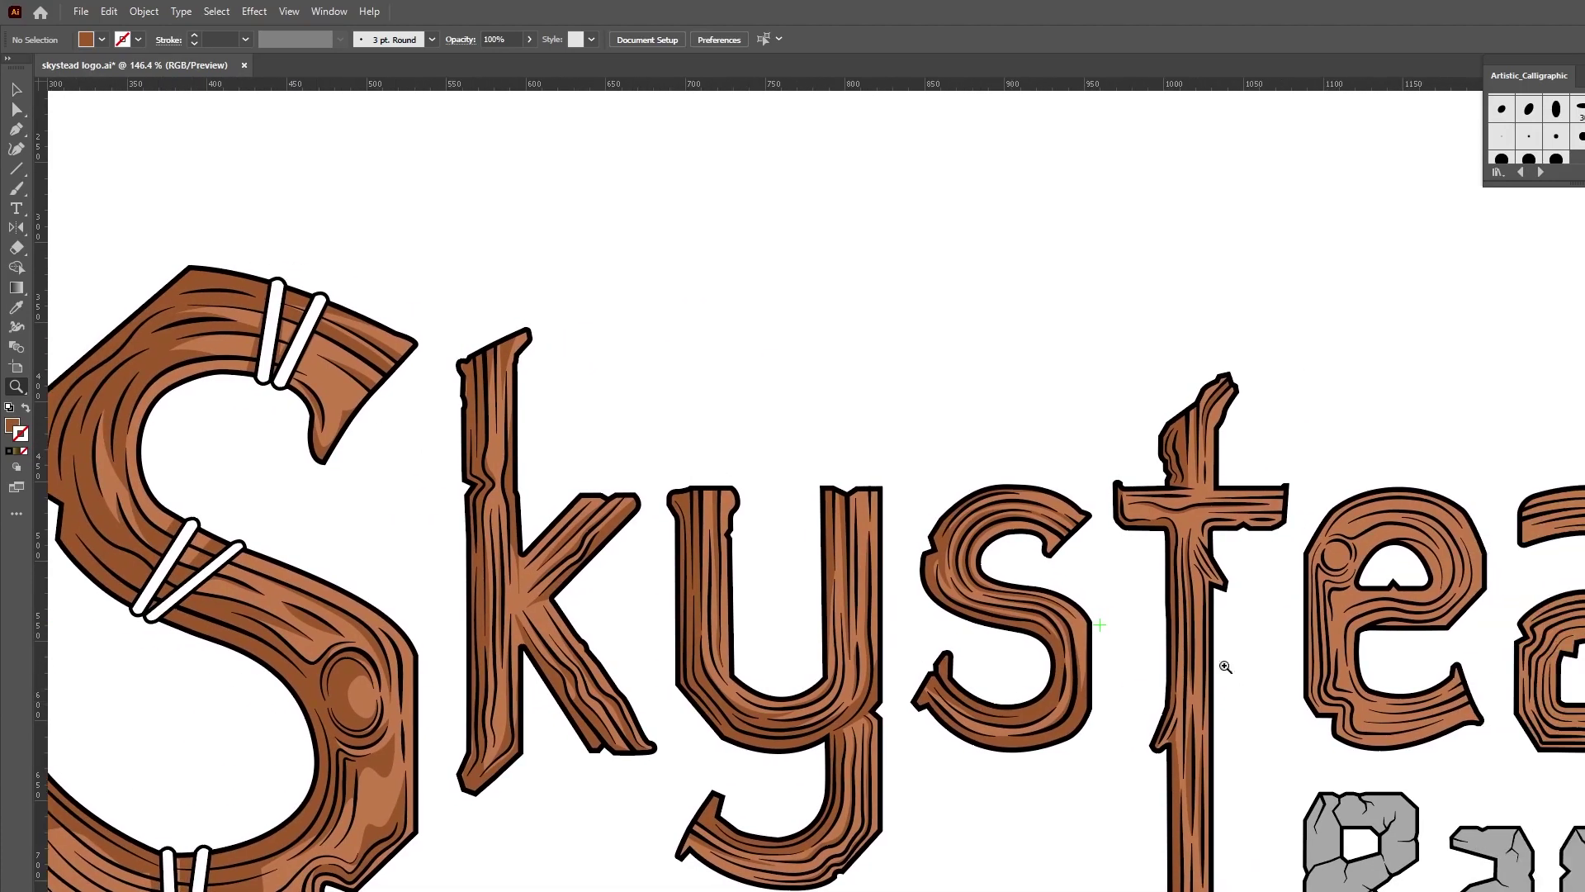
scroll(1088, 690, right, 2)
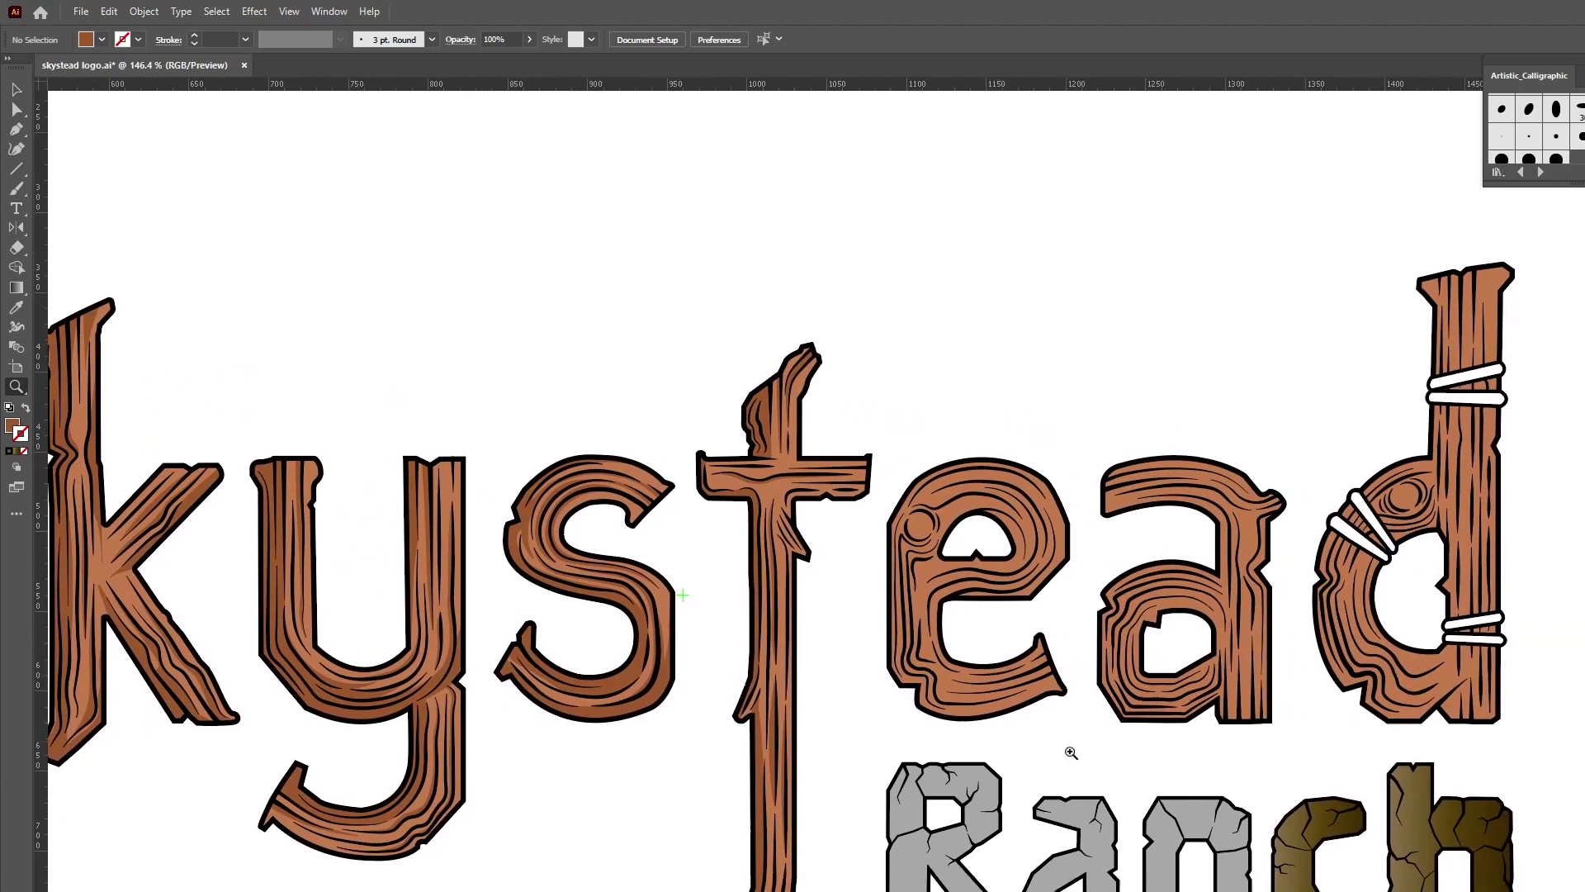
scroll(896, 679, down, 1)
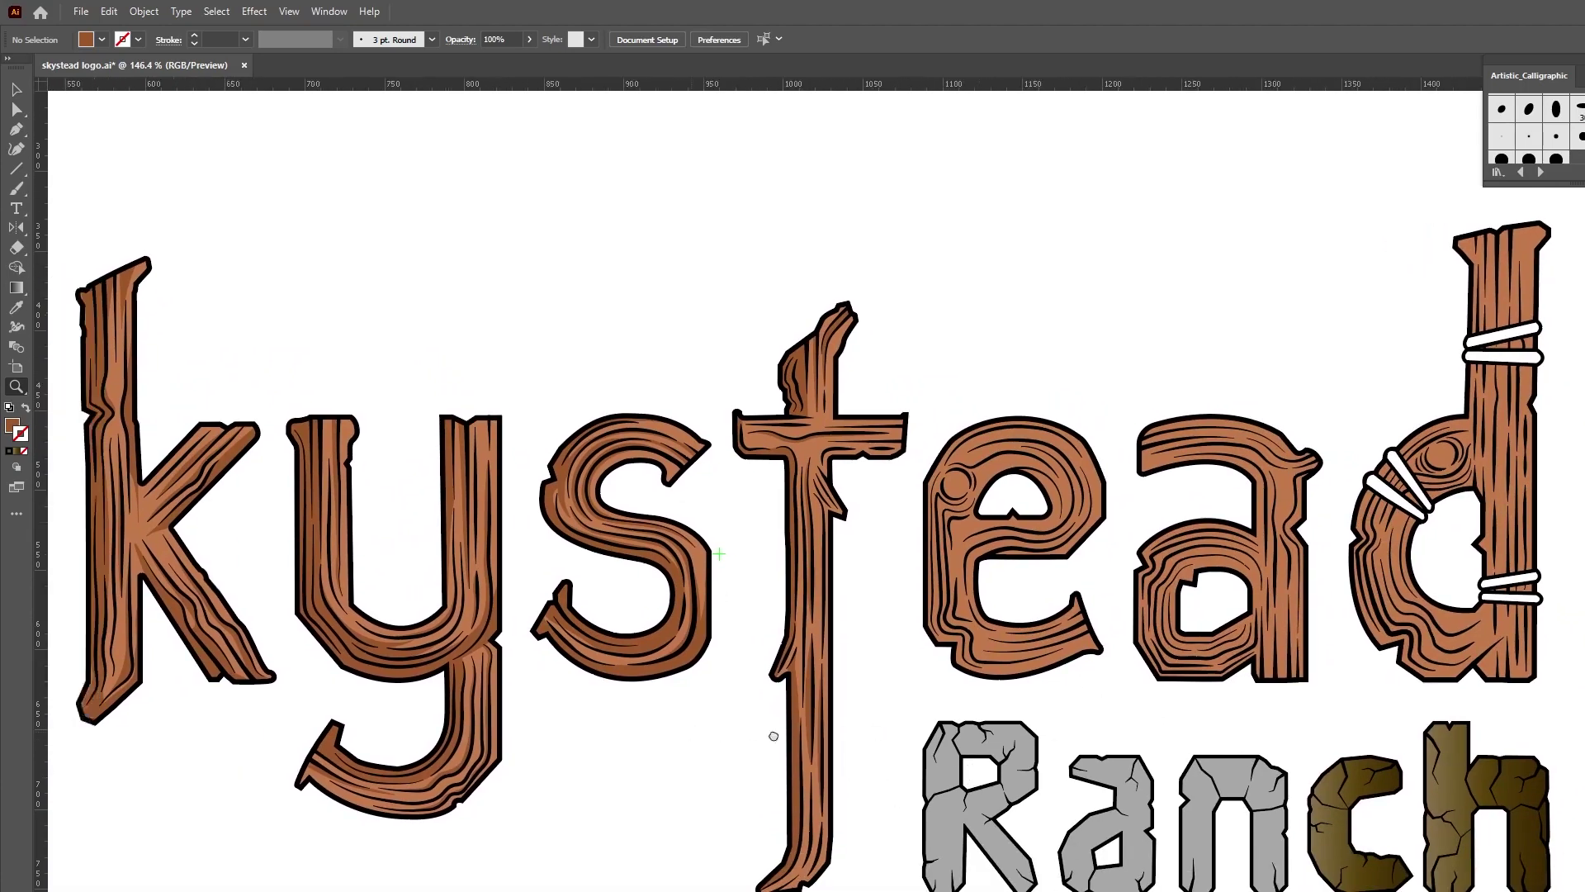
drag(774, 736, 1135, 696)
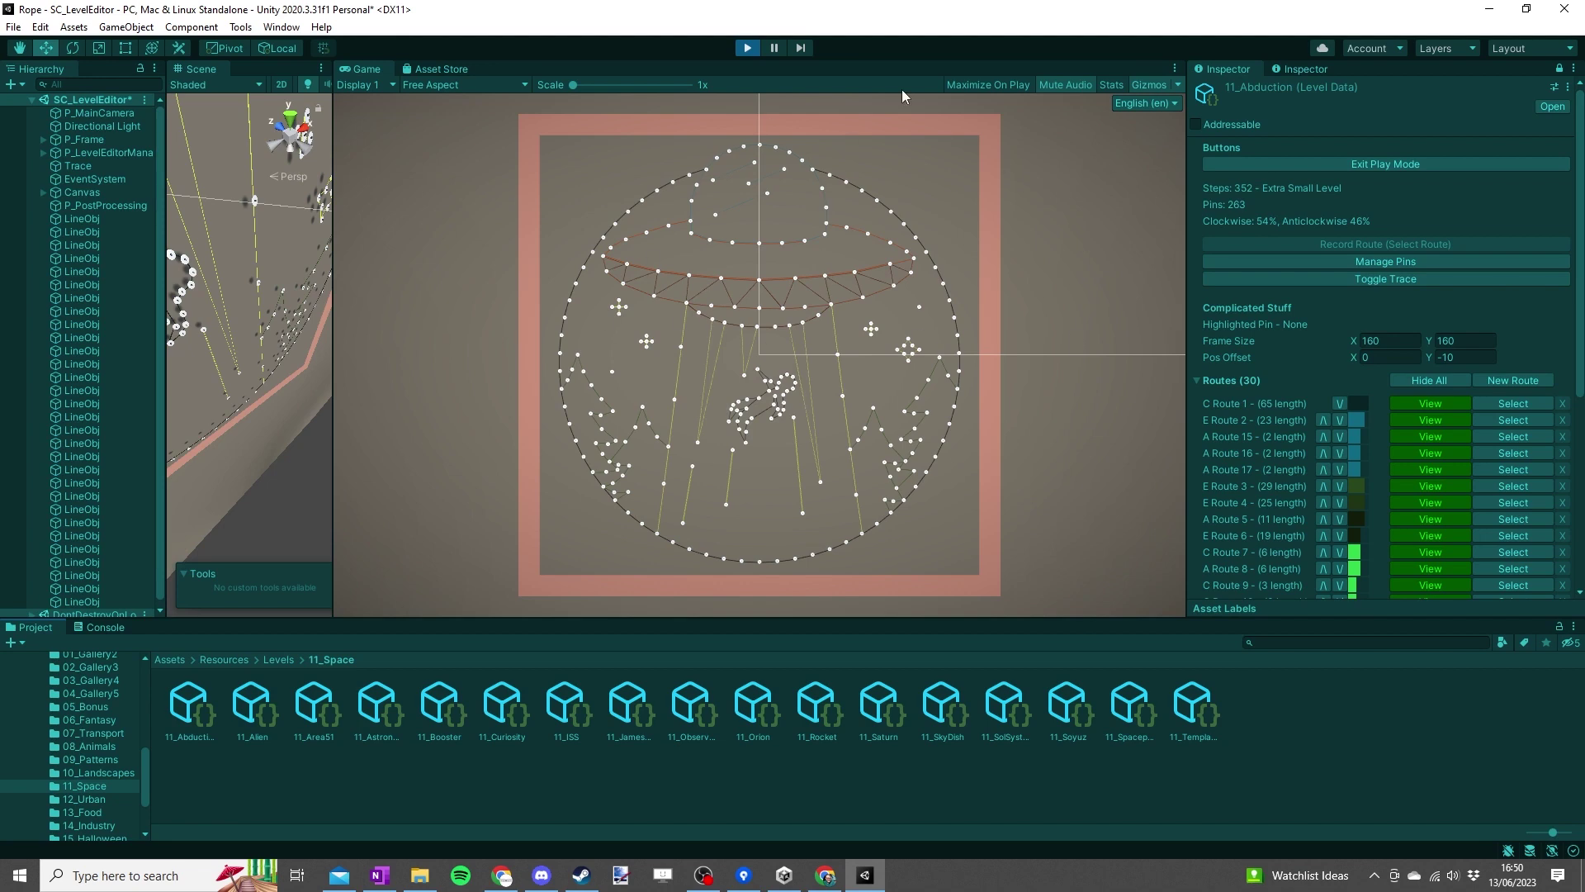
Switch to the WL DLC 06 - Space Trello board, view the Image 17 - Abduction card's cover image, and close the card.
click(503, 875)
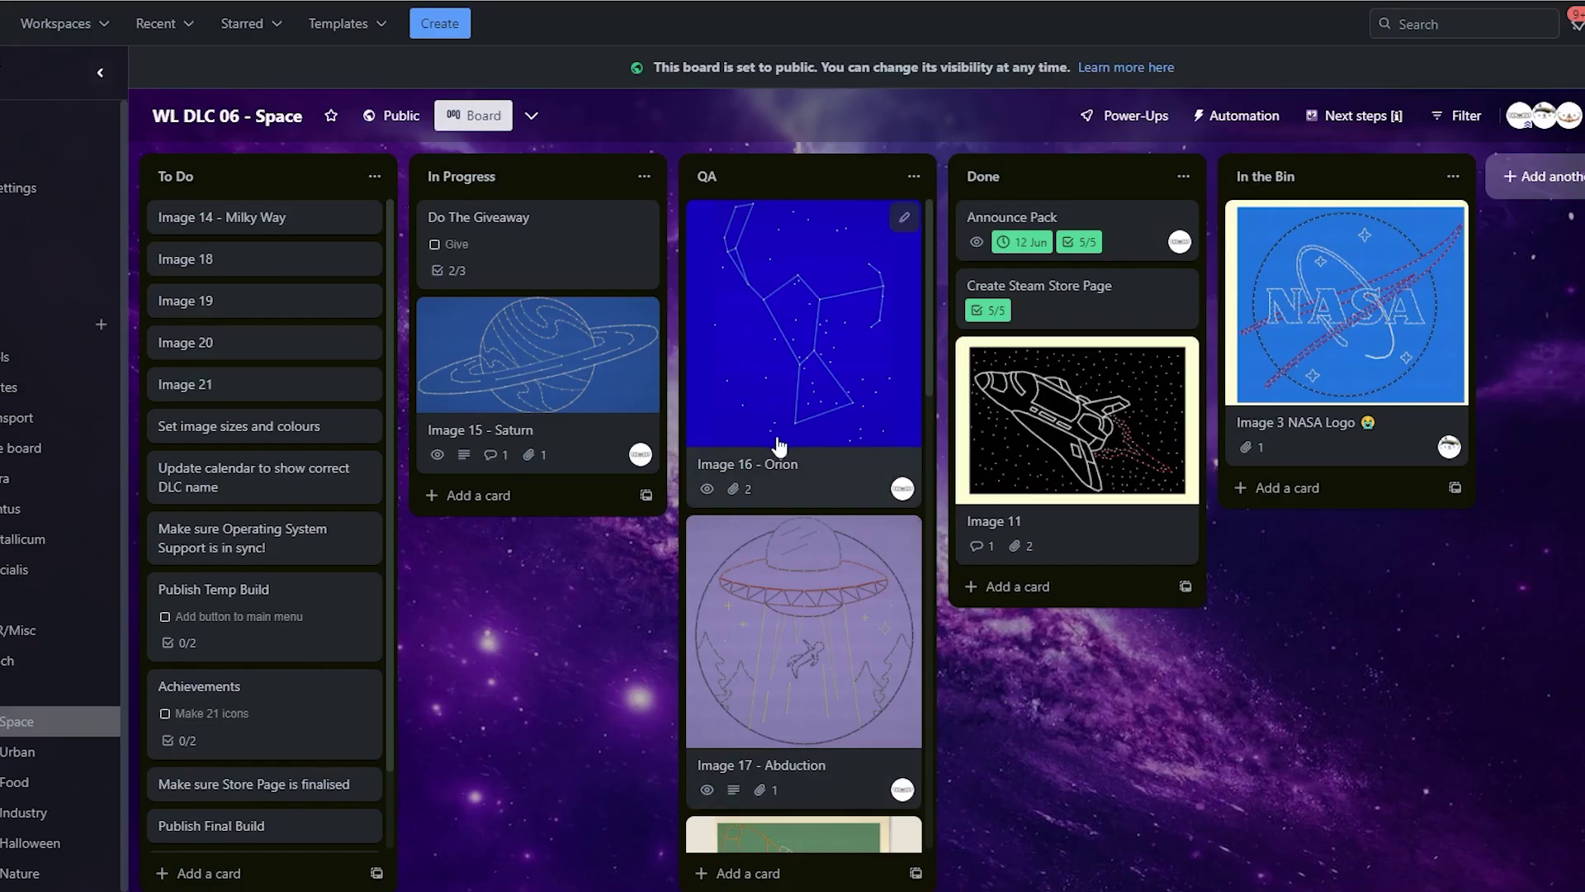
click(783, 690)
click(805, 103)
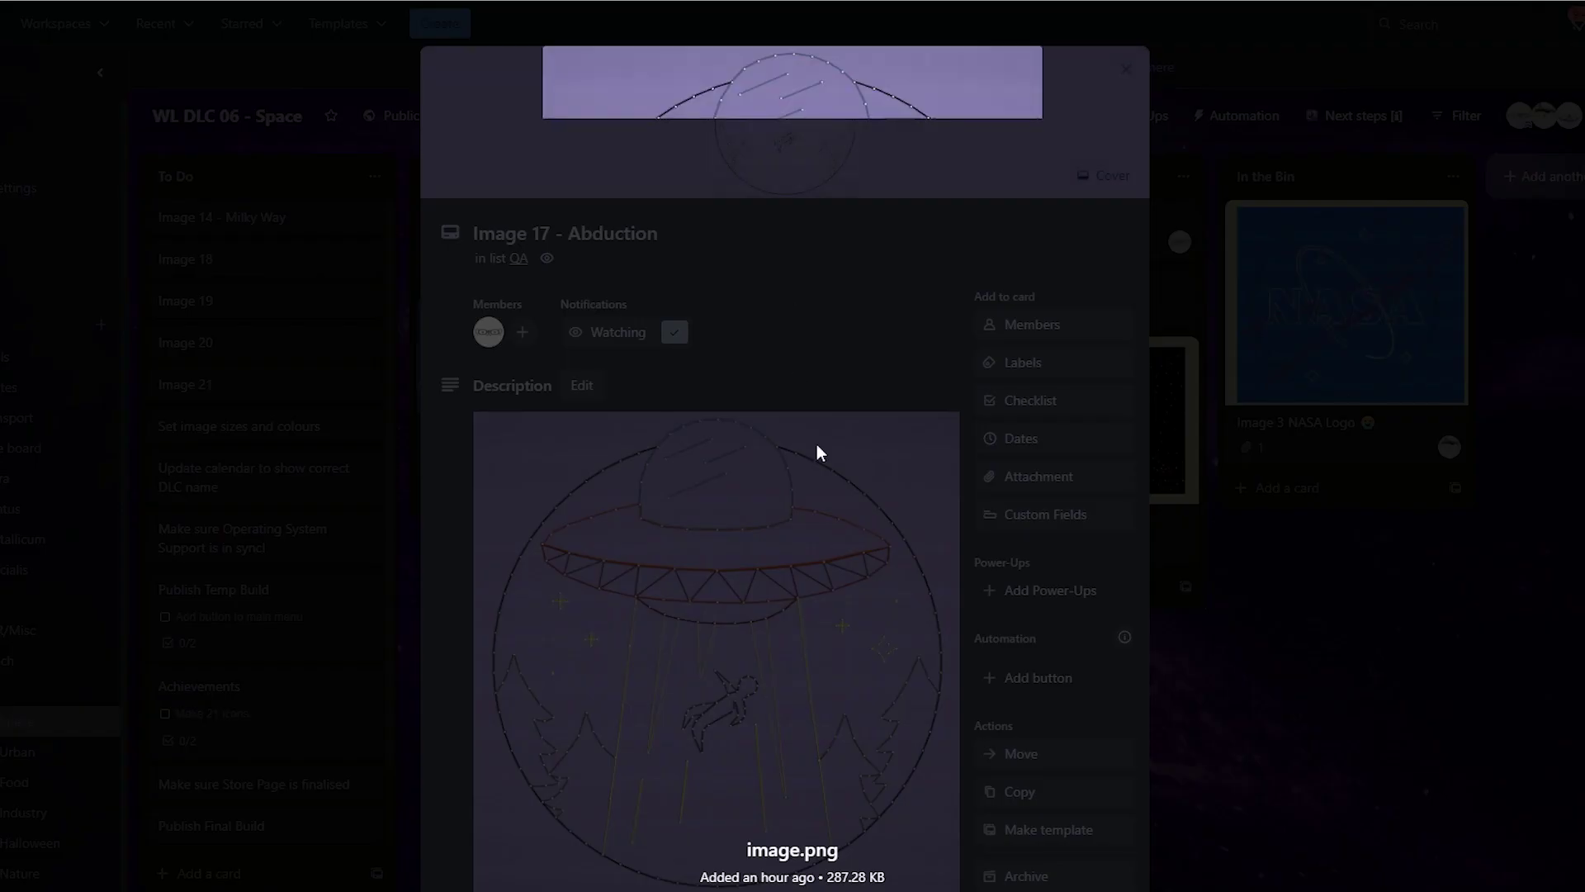
click(1413, 545)
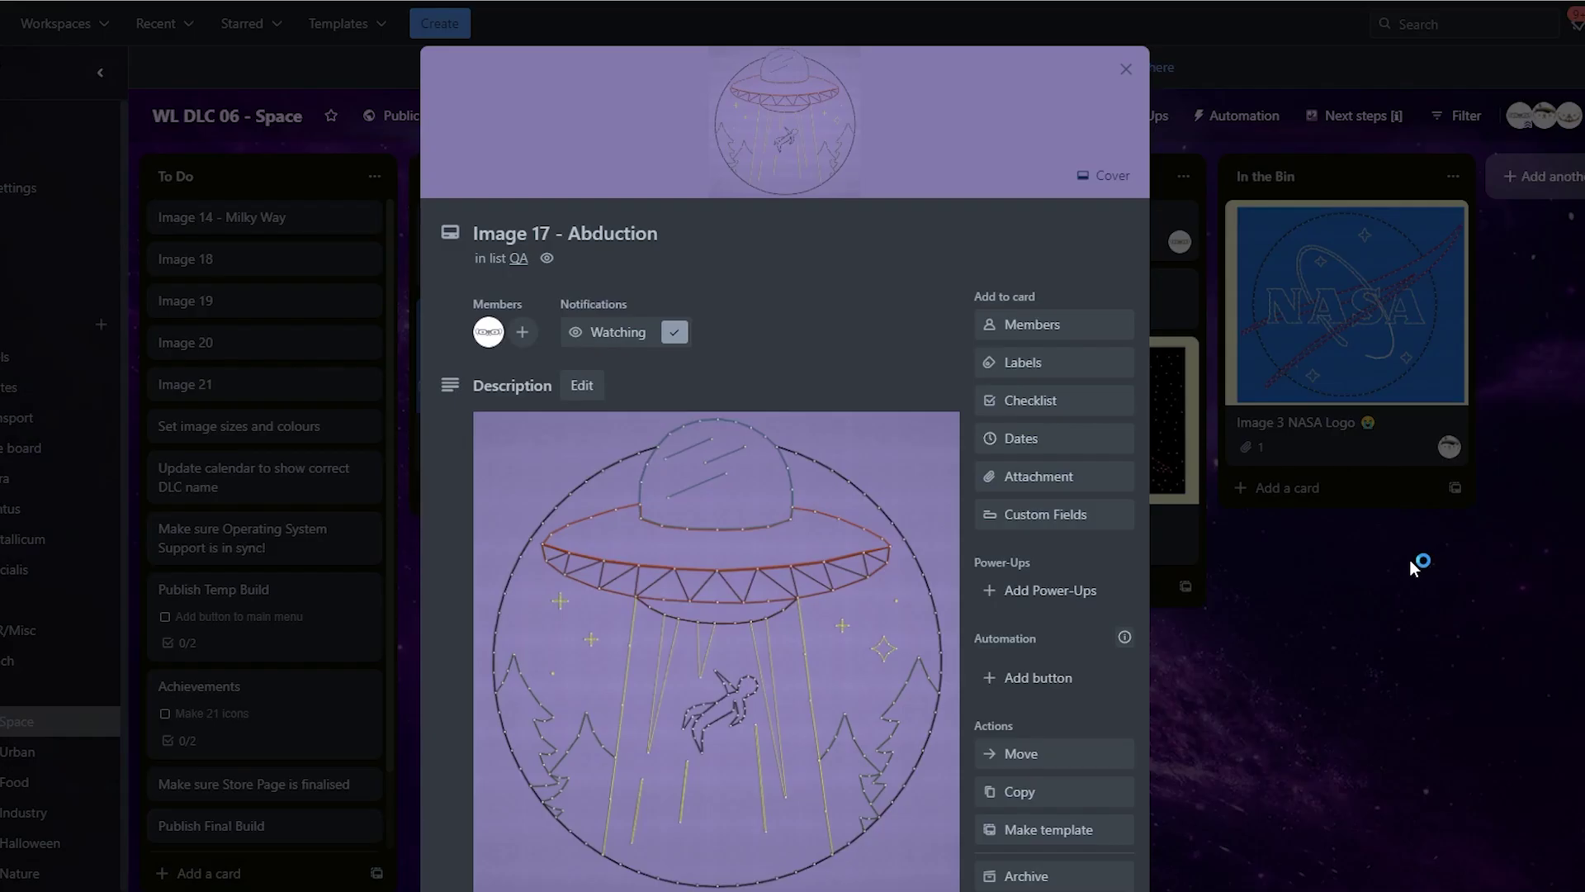
key(Escape)
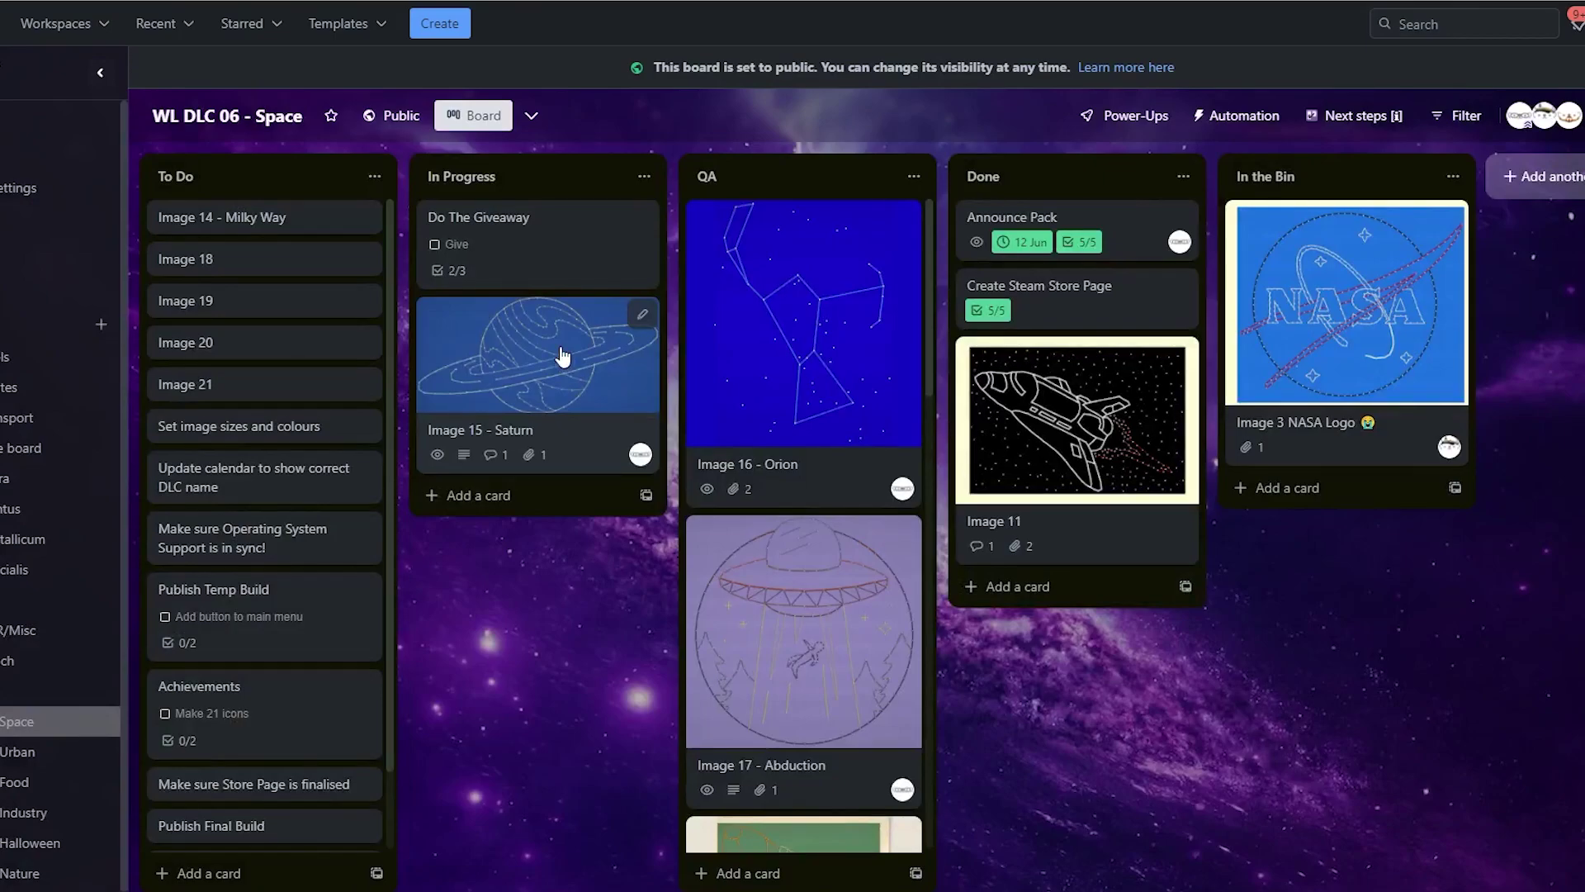
Open the Image 15 - Saturn card and view its cover image at full size.
click(560, 345)
click(805, 87)
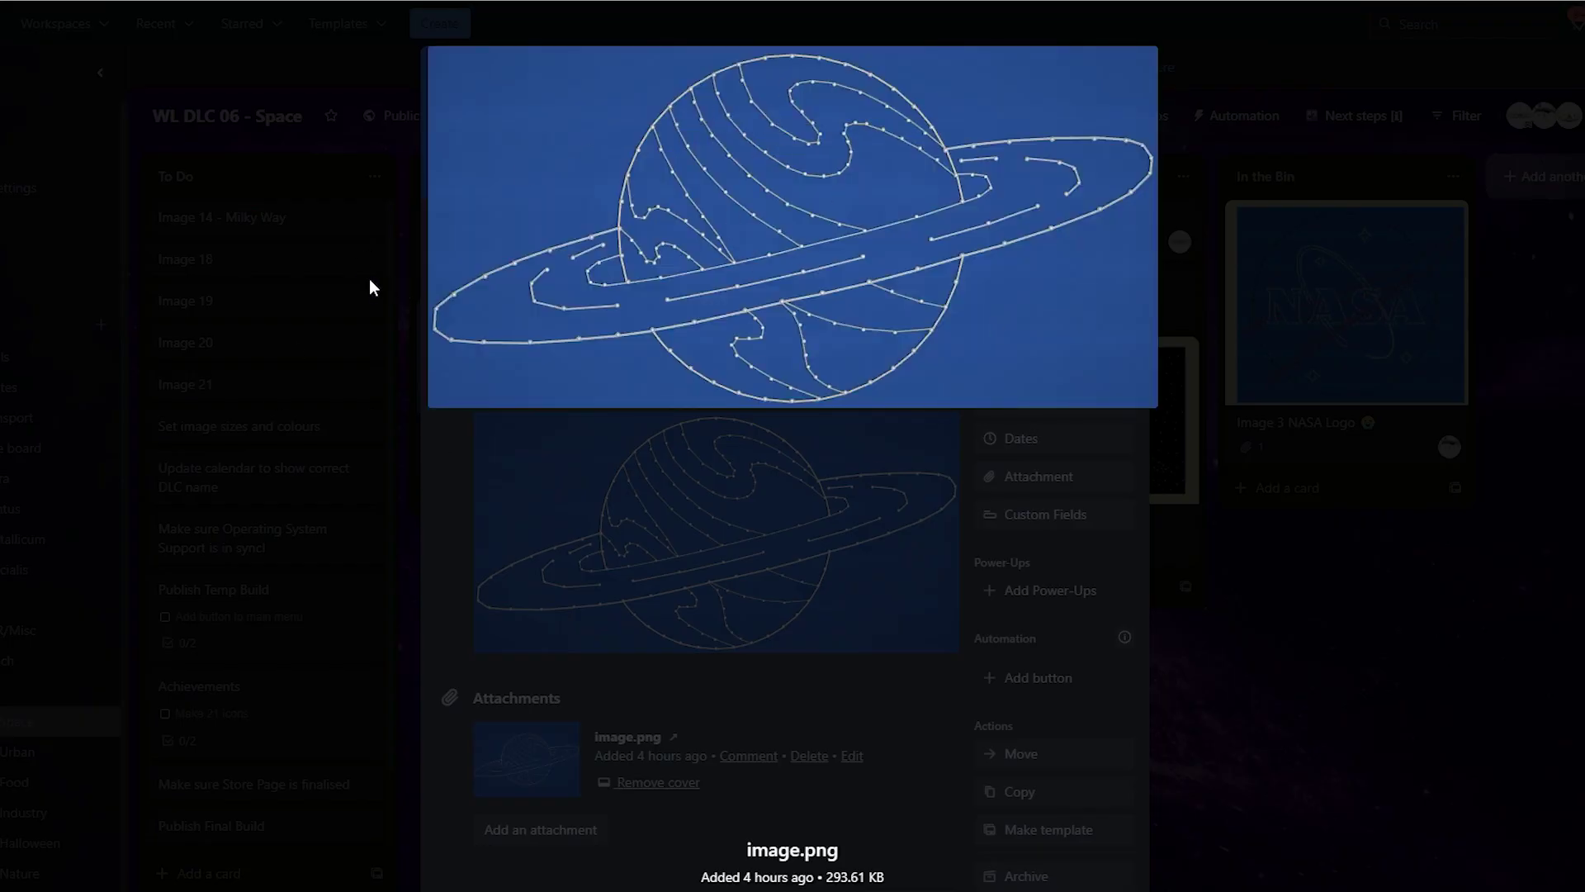
Close the Saturn card, view the Image 1 - Sol System card's cover image at full size, and return to the board.
click(1159, 519)
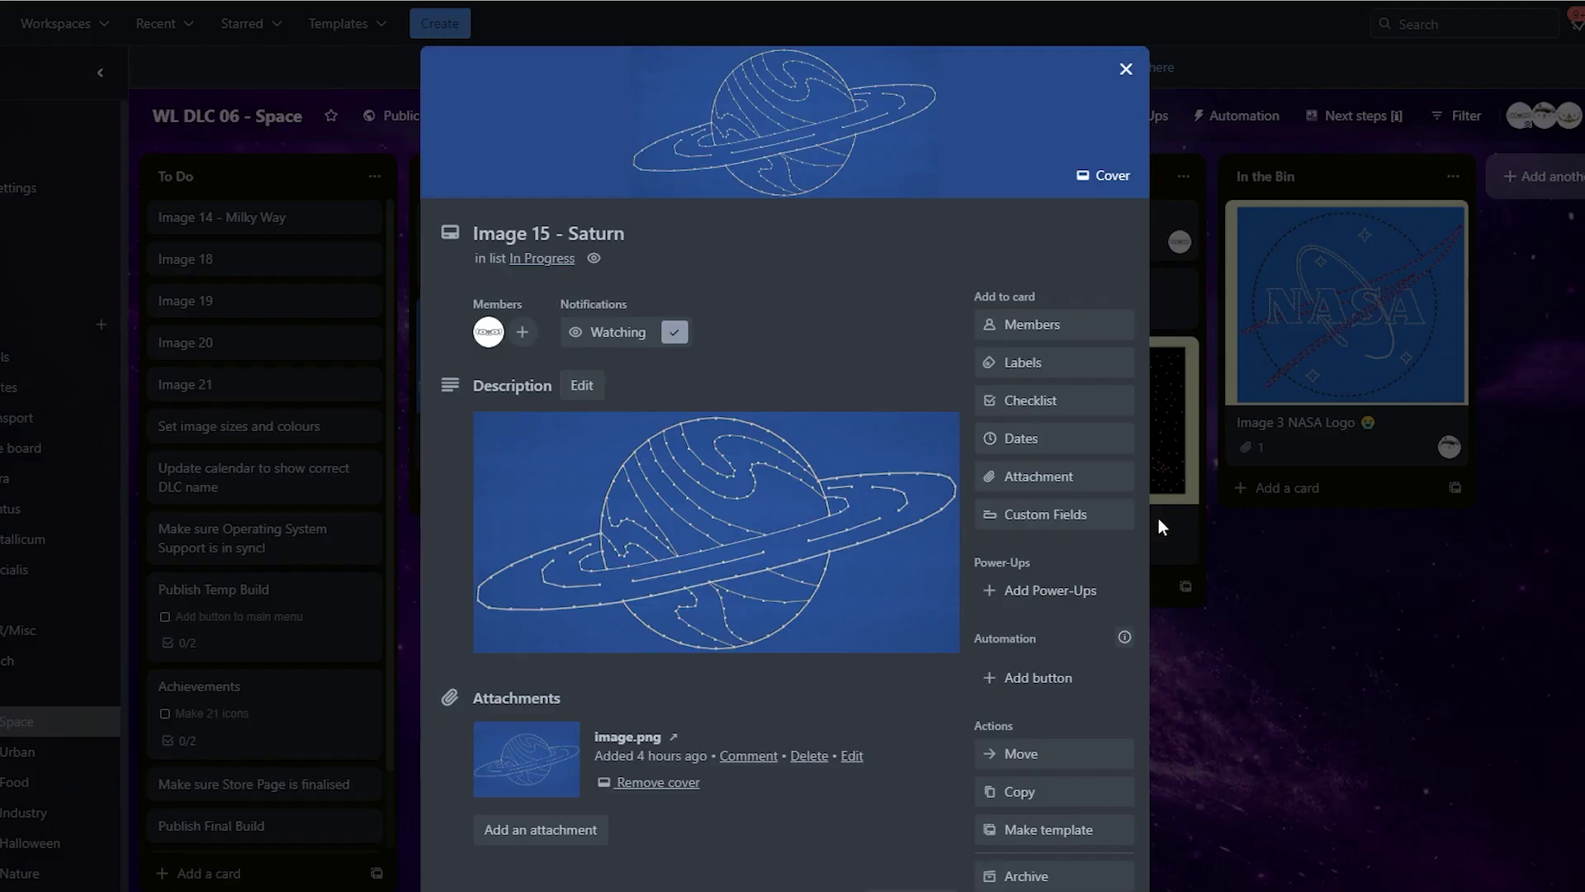
key(Escape)
scroll(817, 477, down, 10)
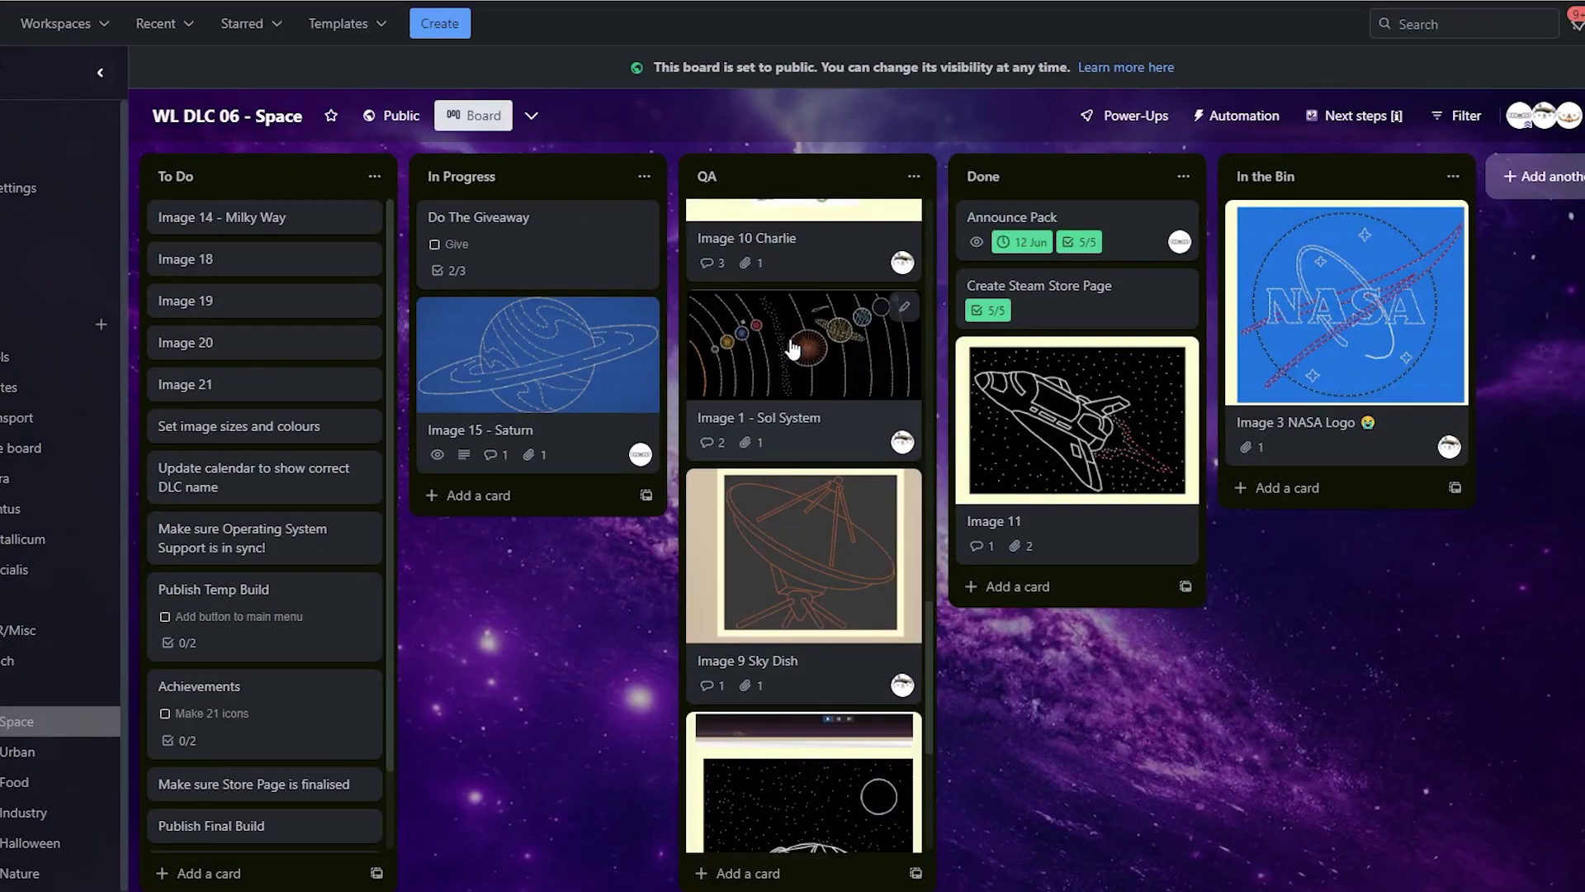
click(793, 347)
click(834, 95)
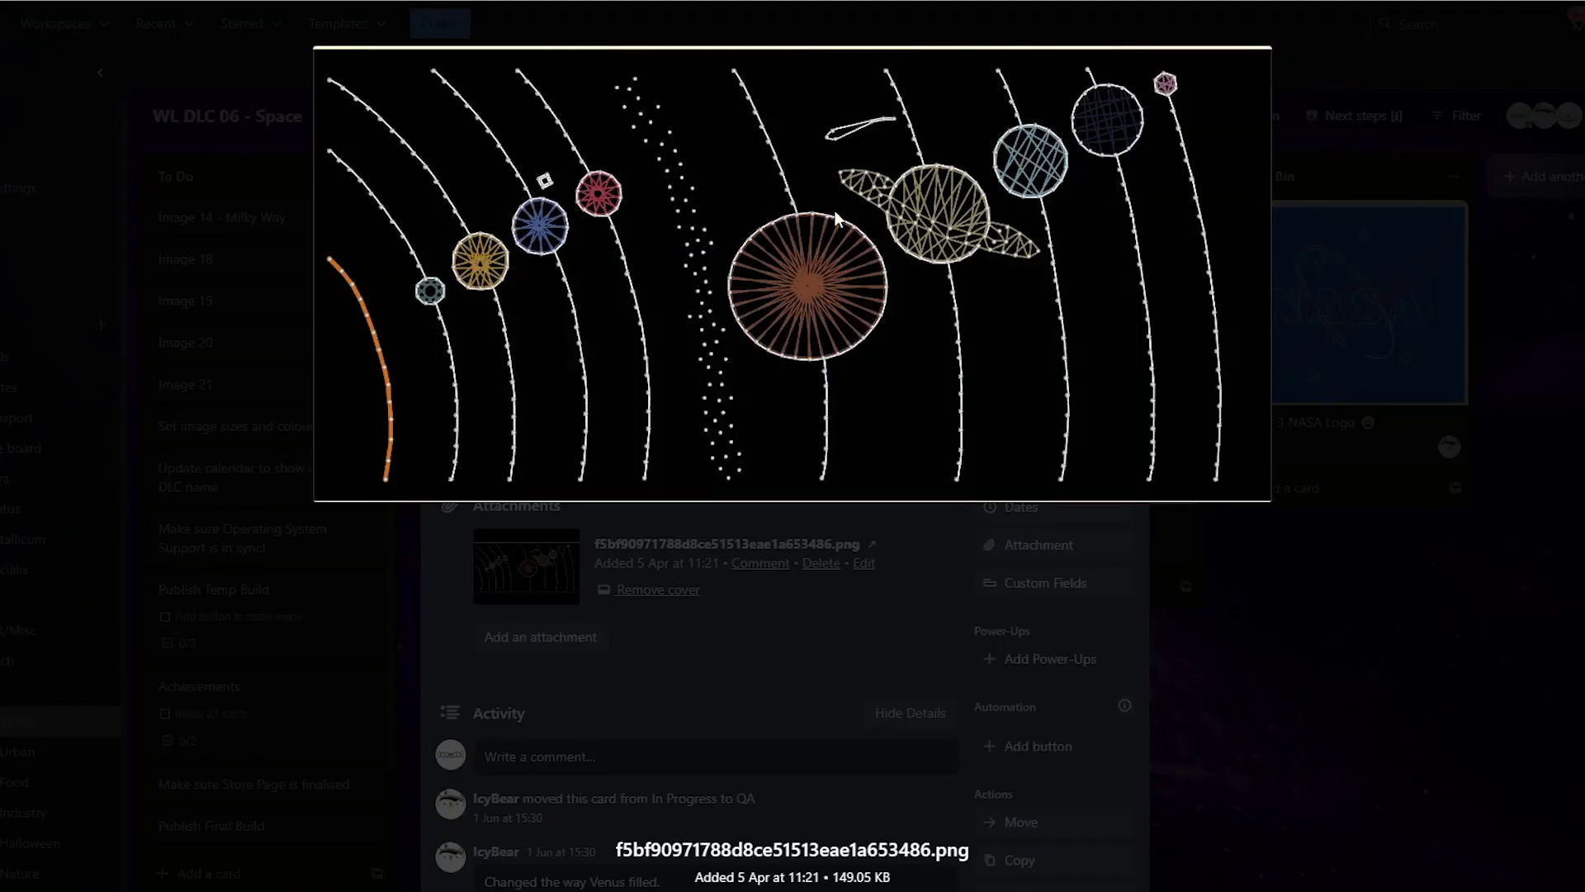
key(Escape)
key(Escape)
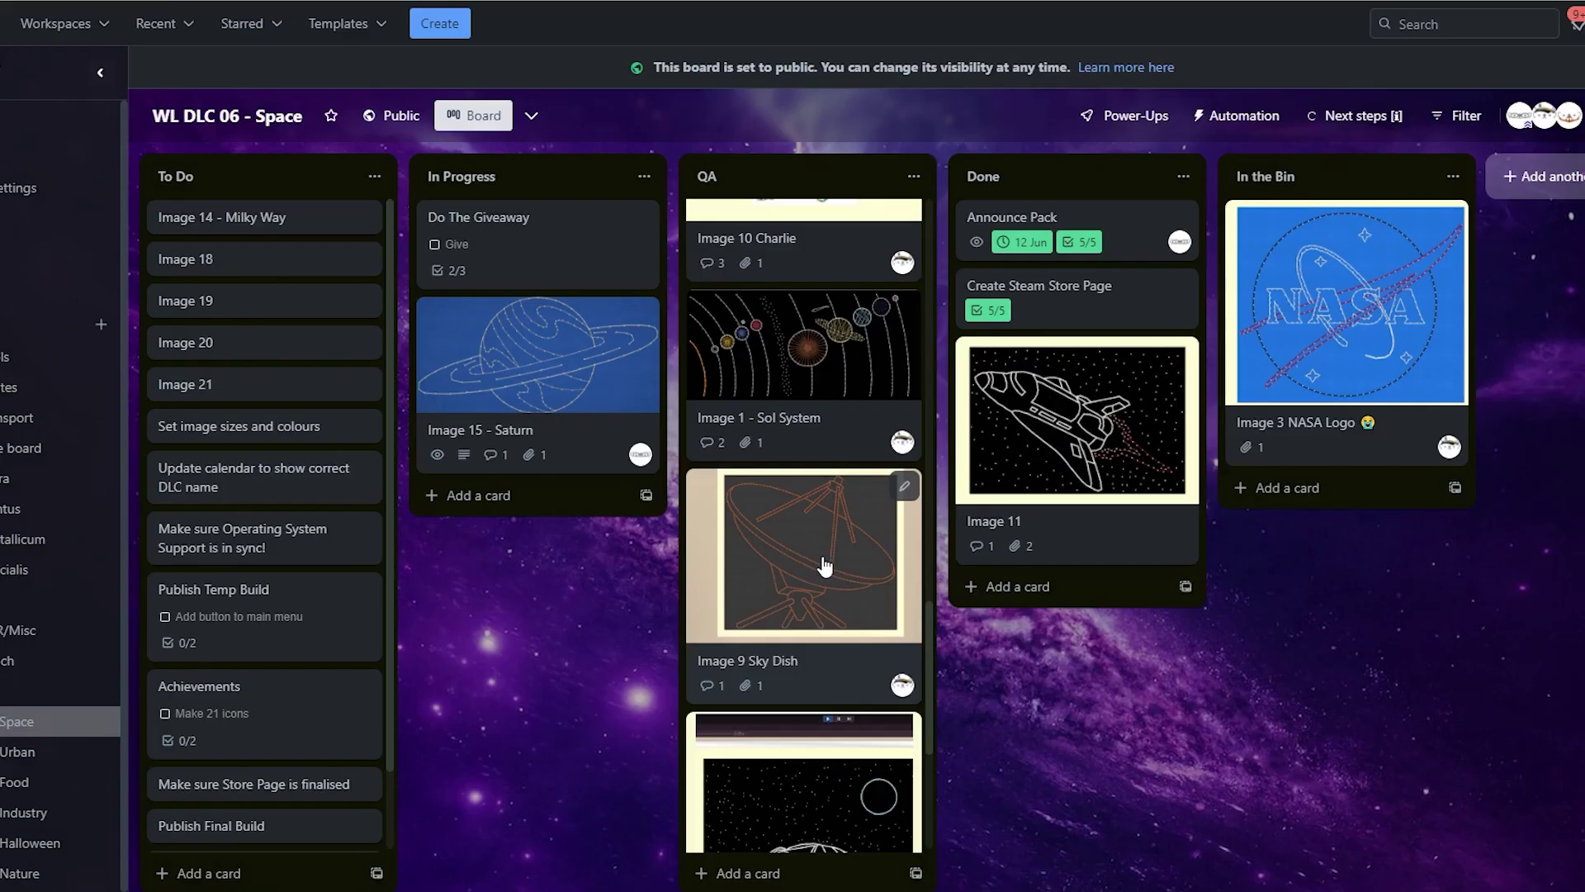
Open the Image 16 - Orion card from the QA list and view its cover image.
scroll(816, 555, up, 5)
scroll(824, 556, up, 5)
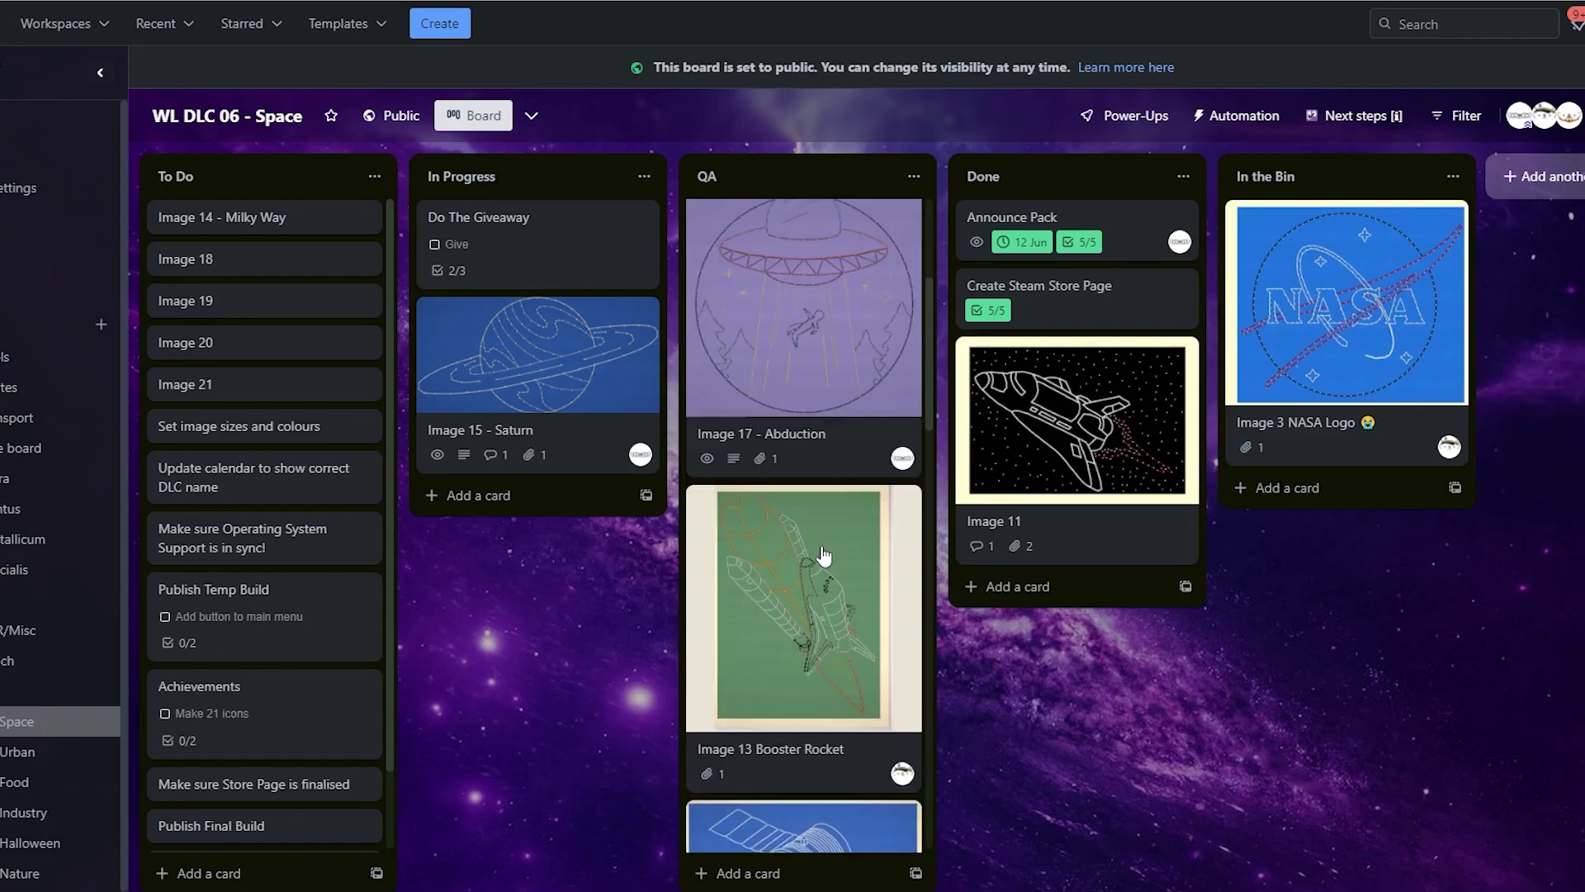
click(794, 347)
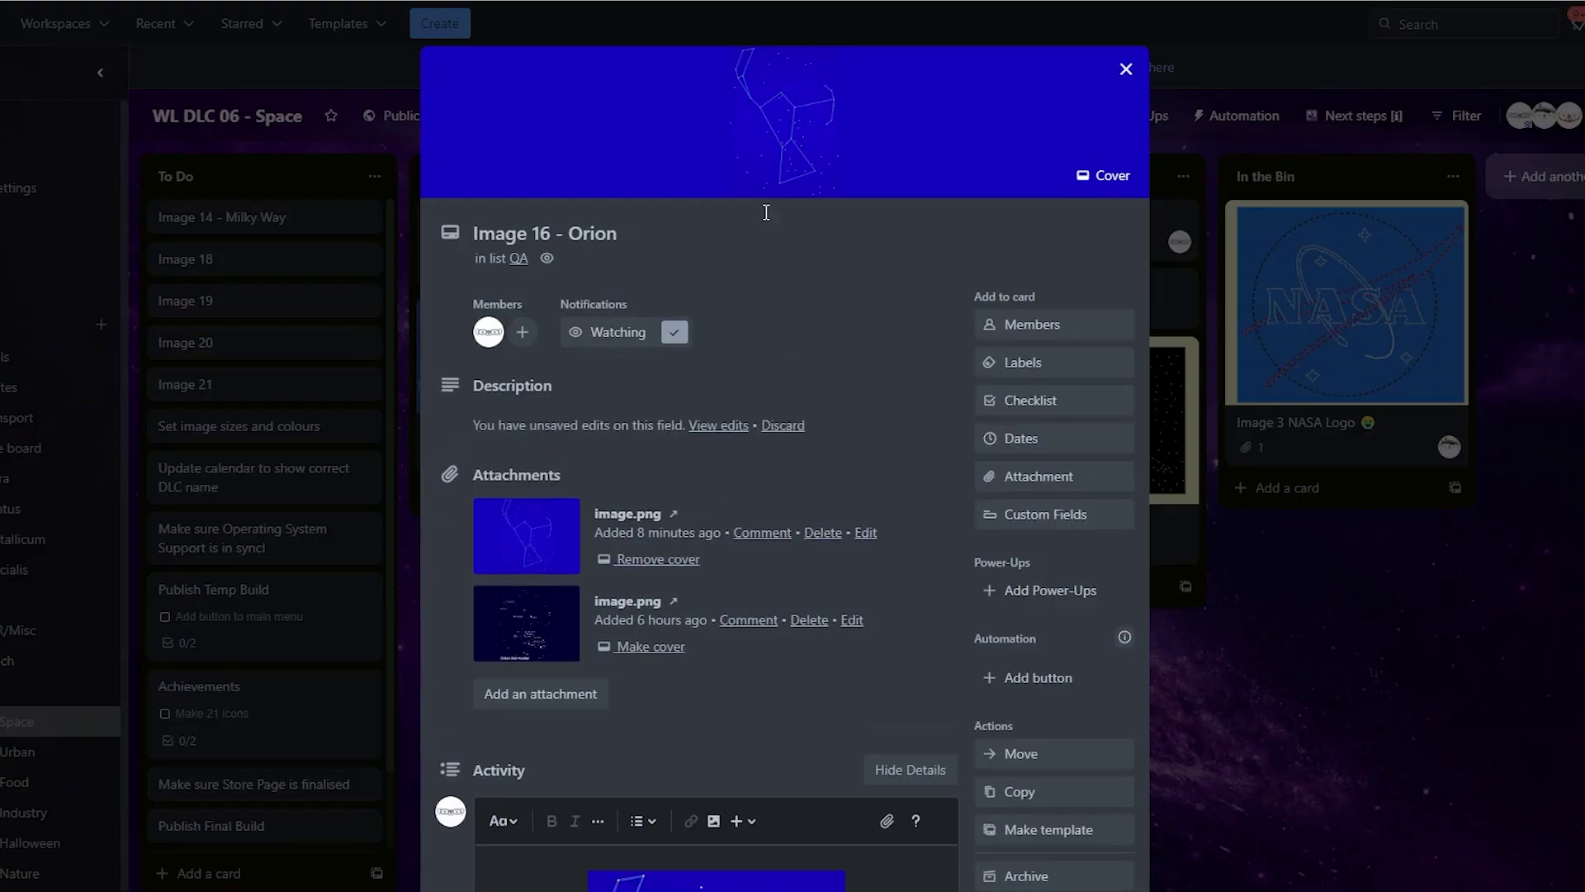
click(790, 133)
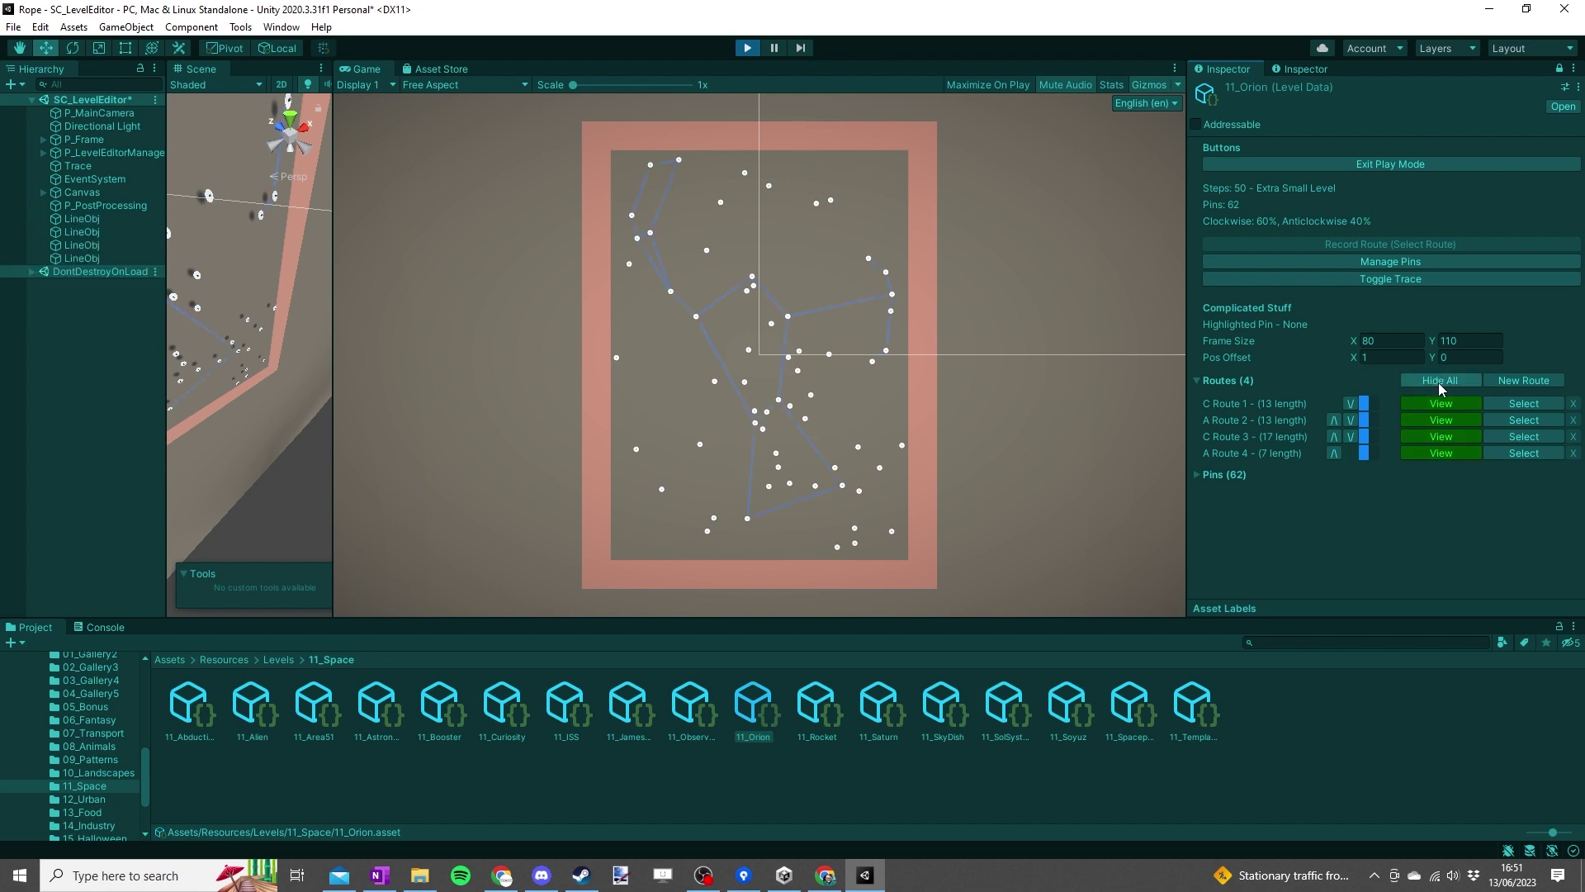
Switch to the Unity level editor and repeatedly hide and show all routes of the 11_Orion level.
click(1441, 383)
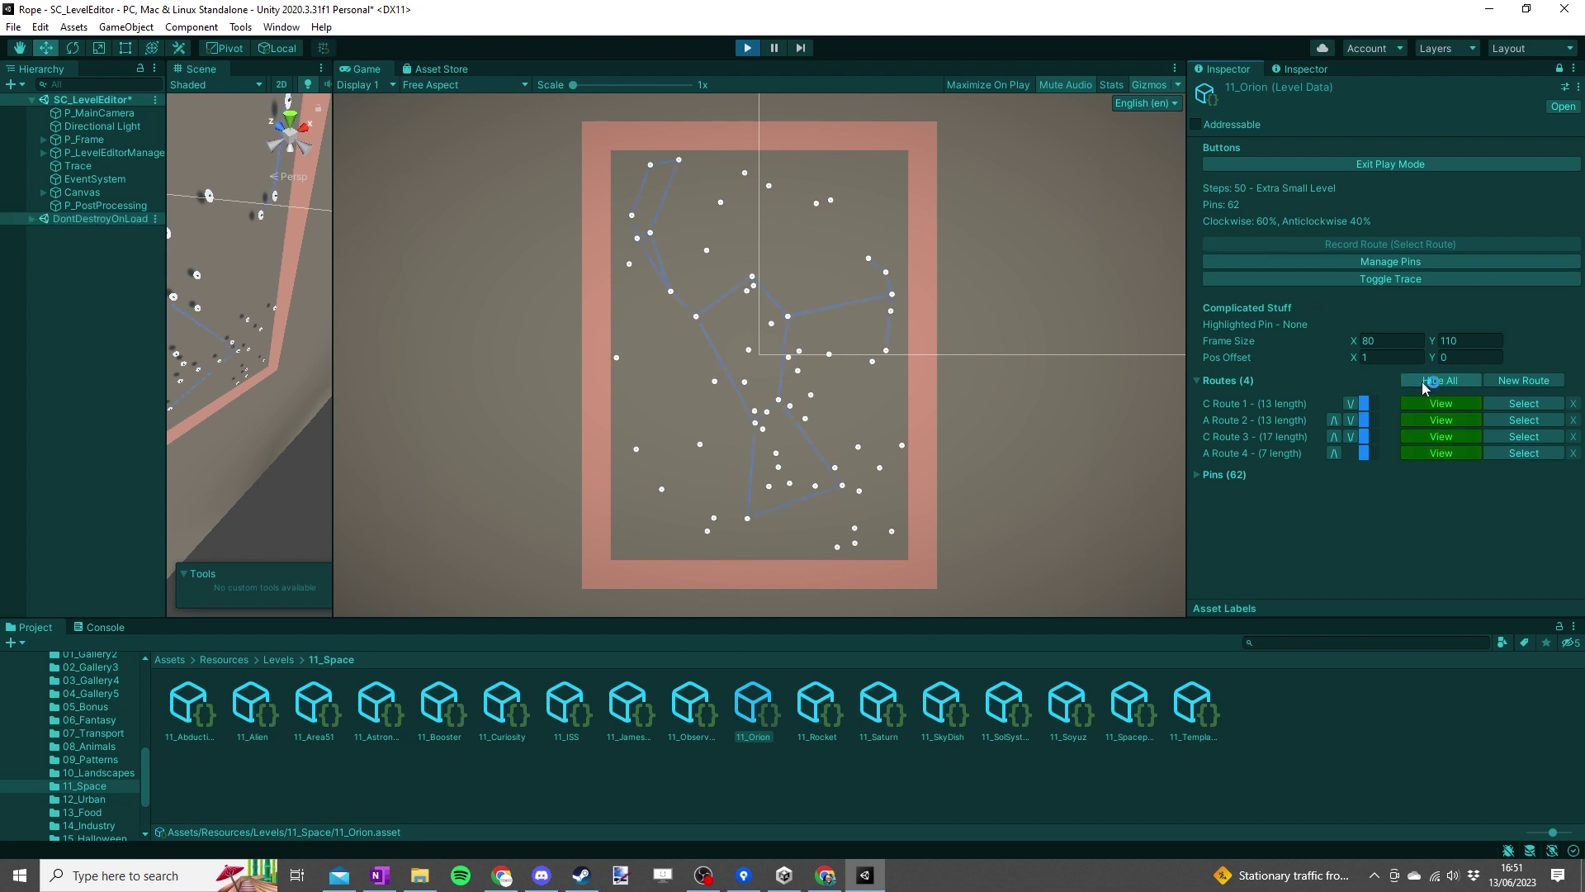
click(1422, 381)
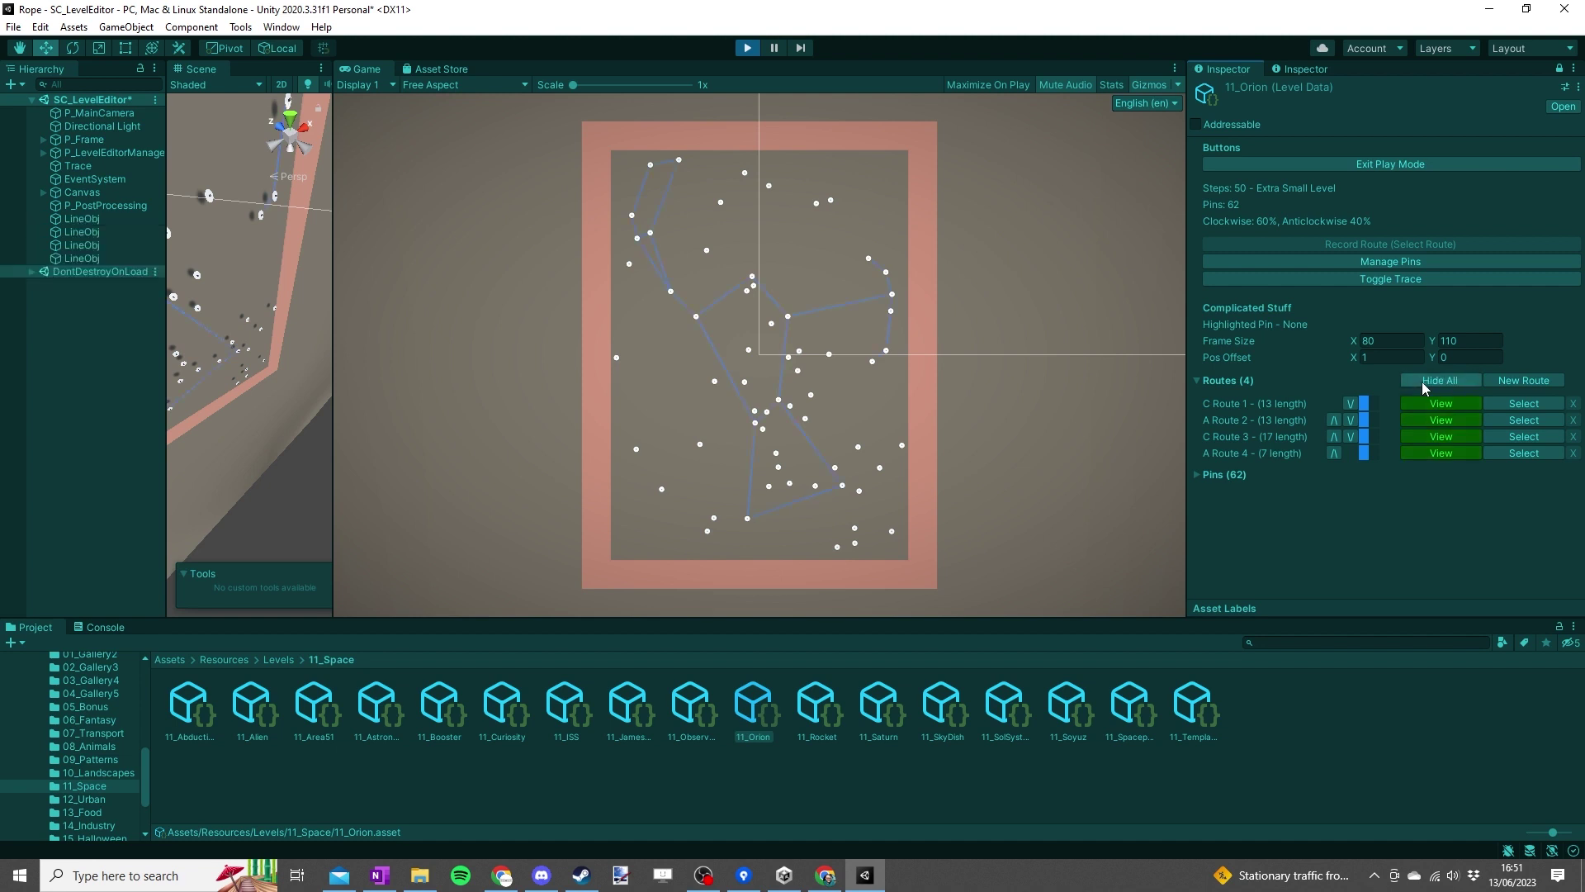
click(1421, 382)
click(1421, 381)
click(1421, 382)
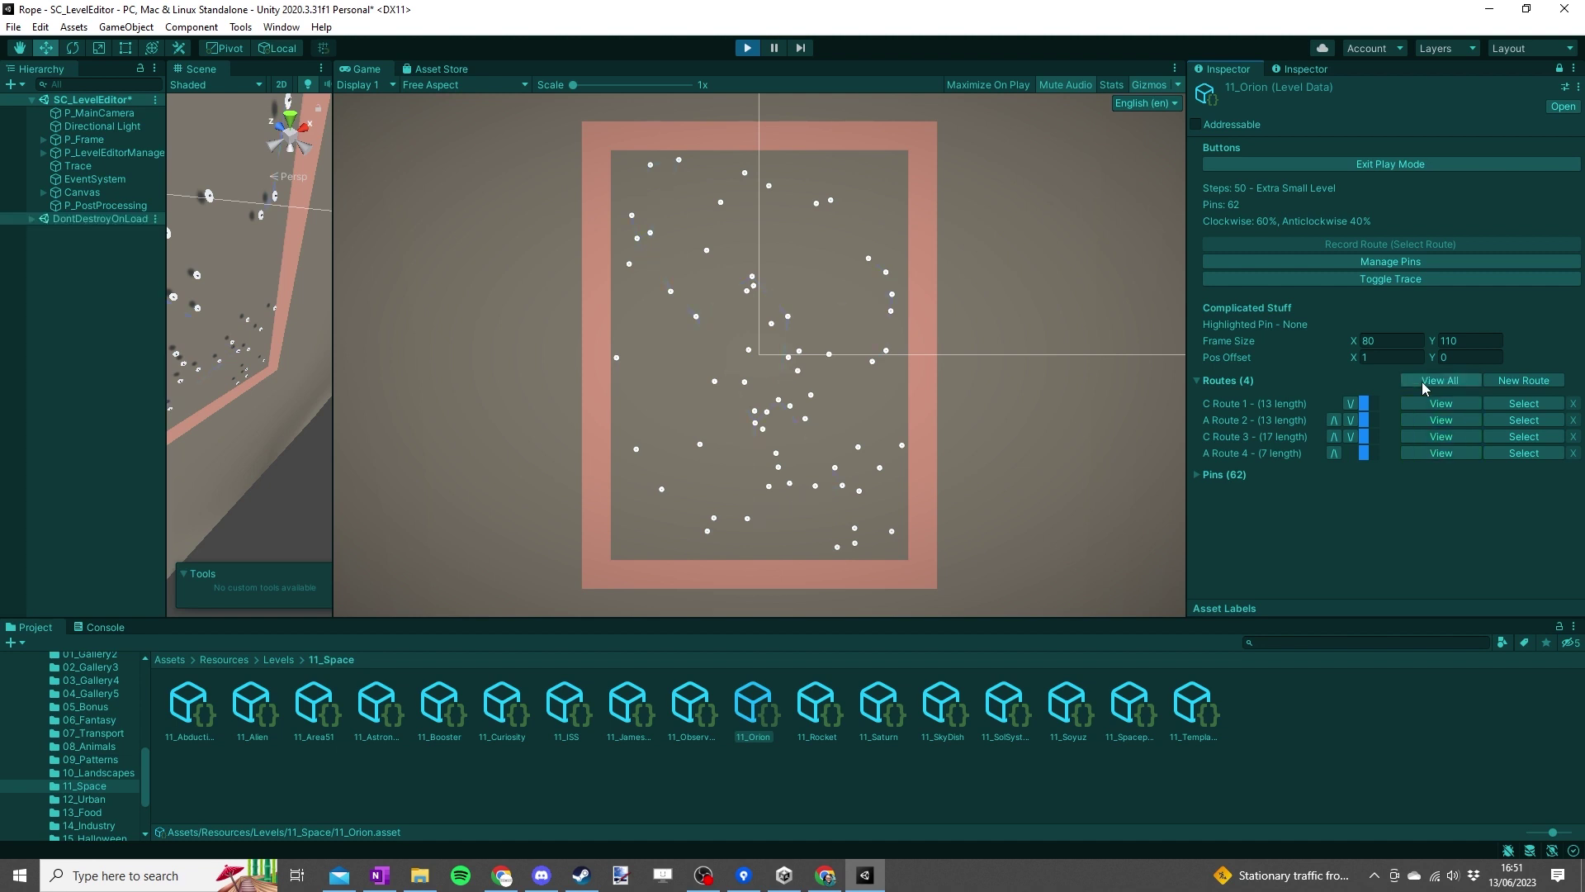
click(1421, 381)
click(1422, 382)
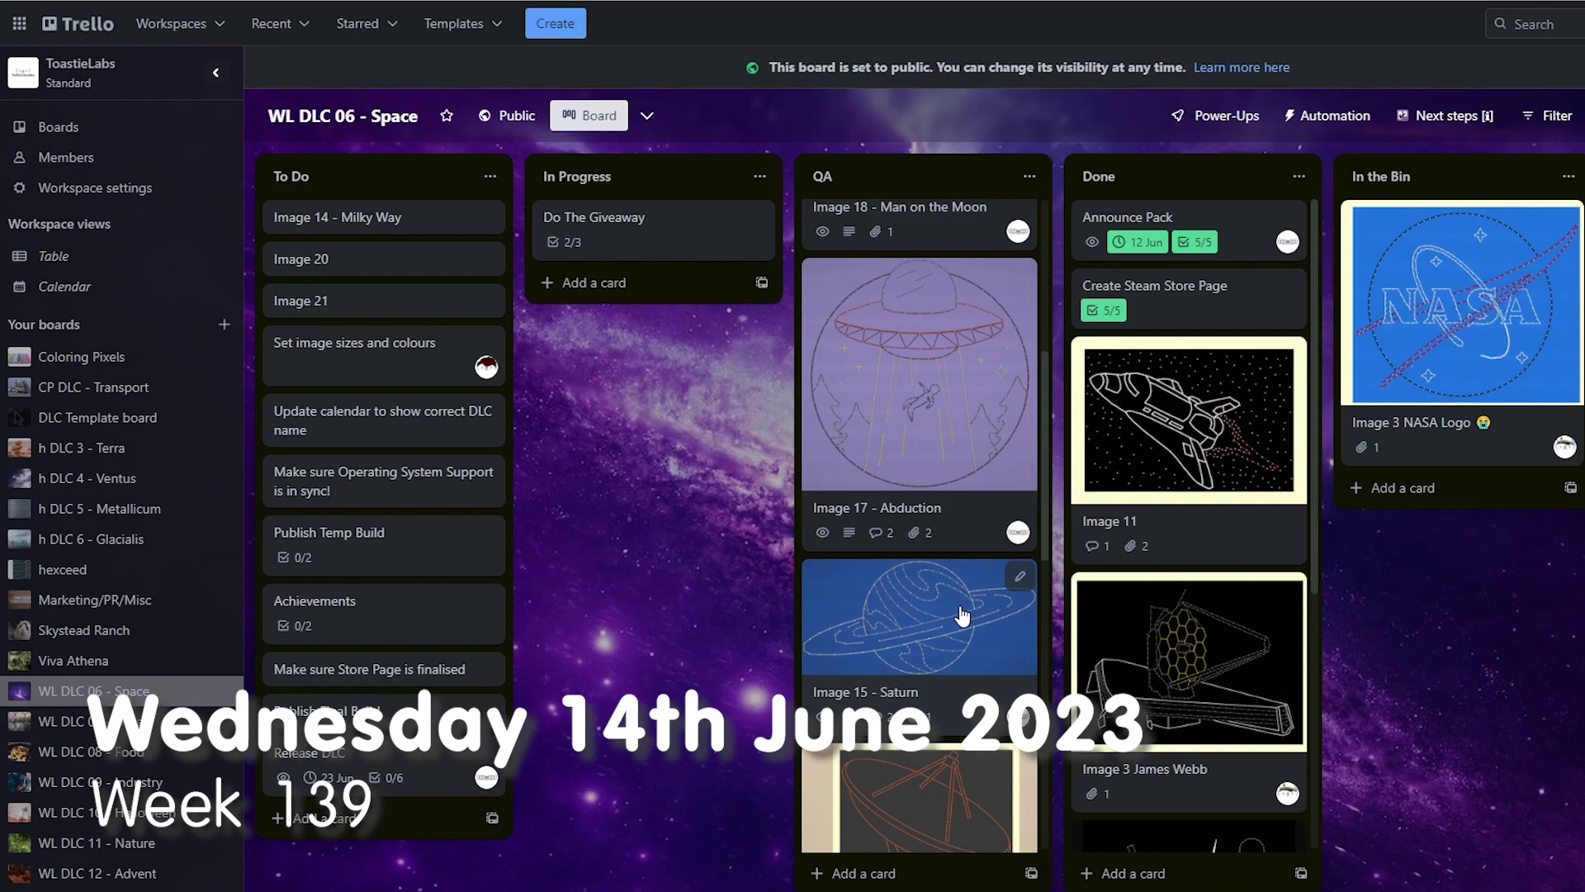
Look through the QA list on the WL DLC 06 - Space Trello board and view the Image 19 - Stargazing and Image 18 - Man on the Moon cards.
scroll(963, 615, up, 3)
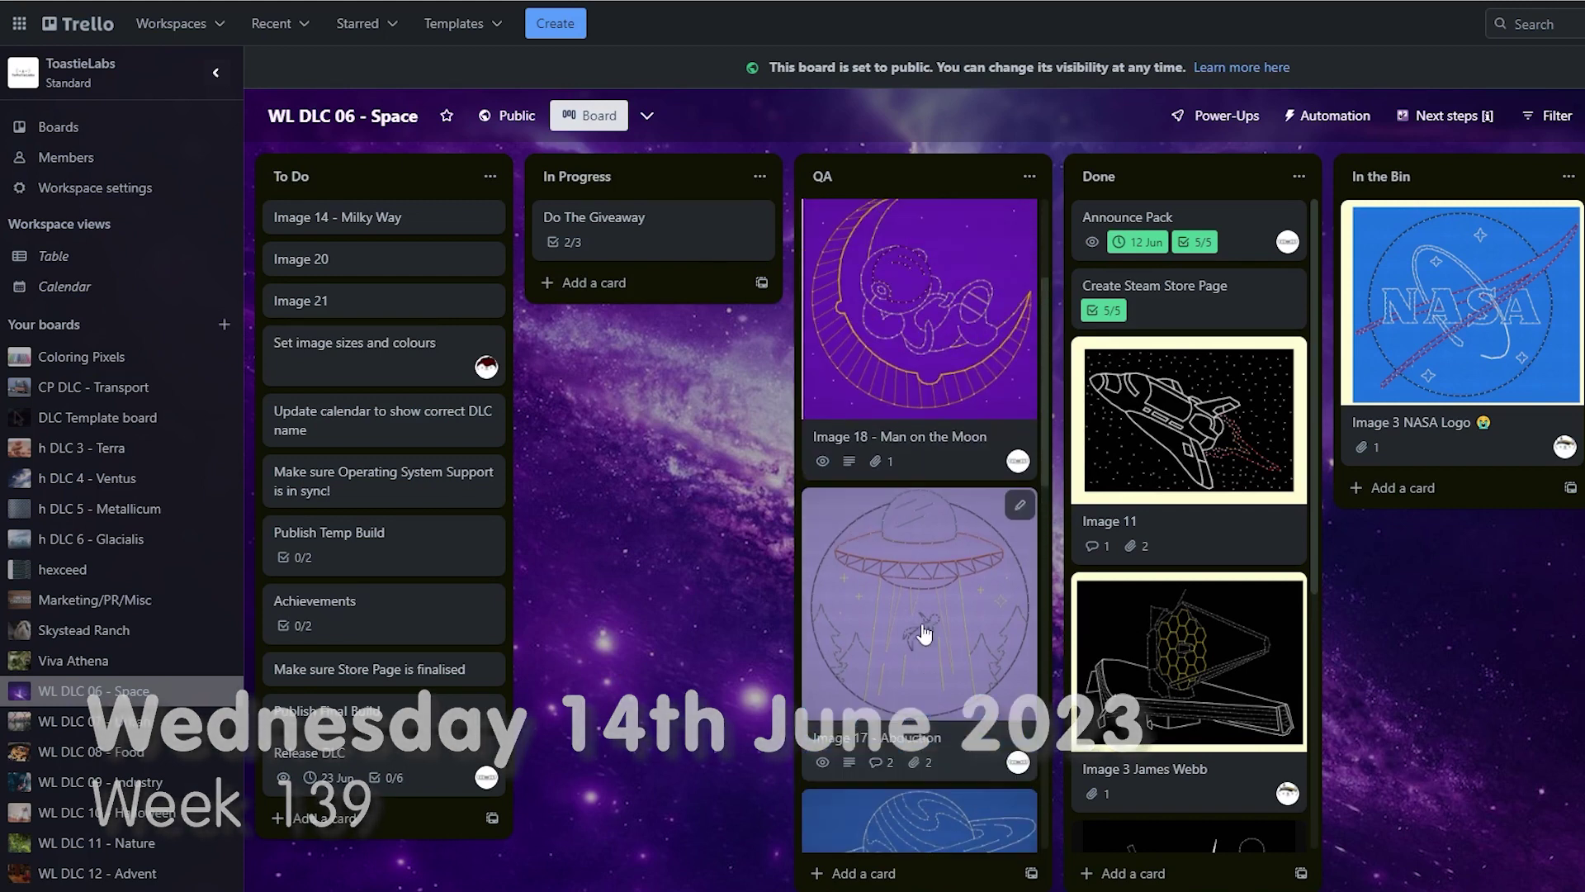
scroll(908, 429, up, 2)
scroll(904, 495, down, 6)
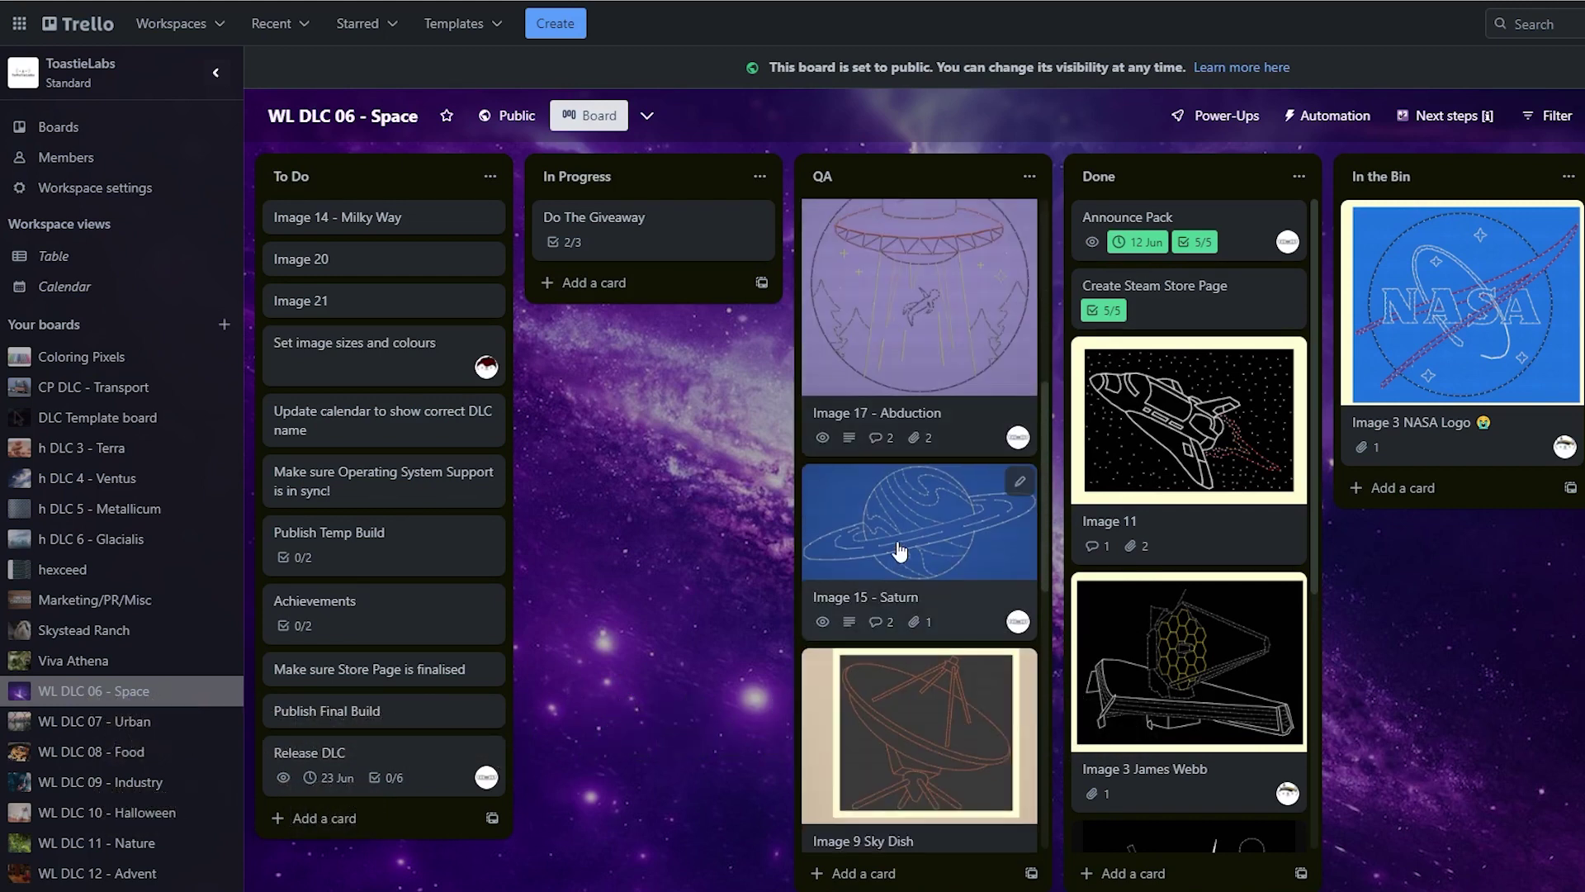
scroll(904, 413, up, 2)
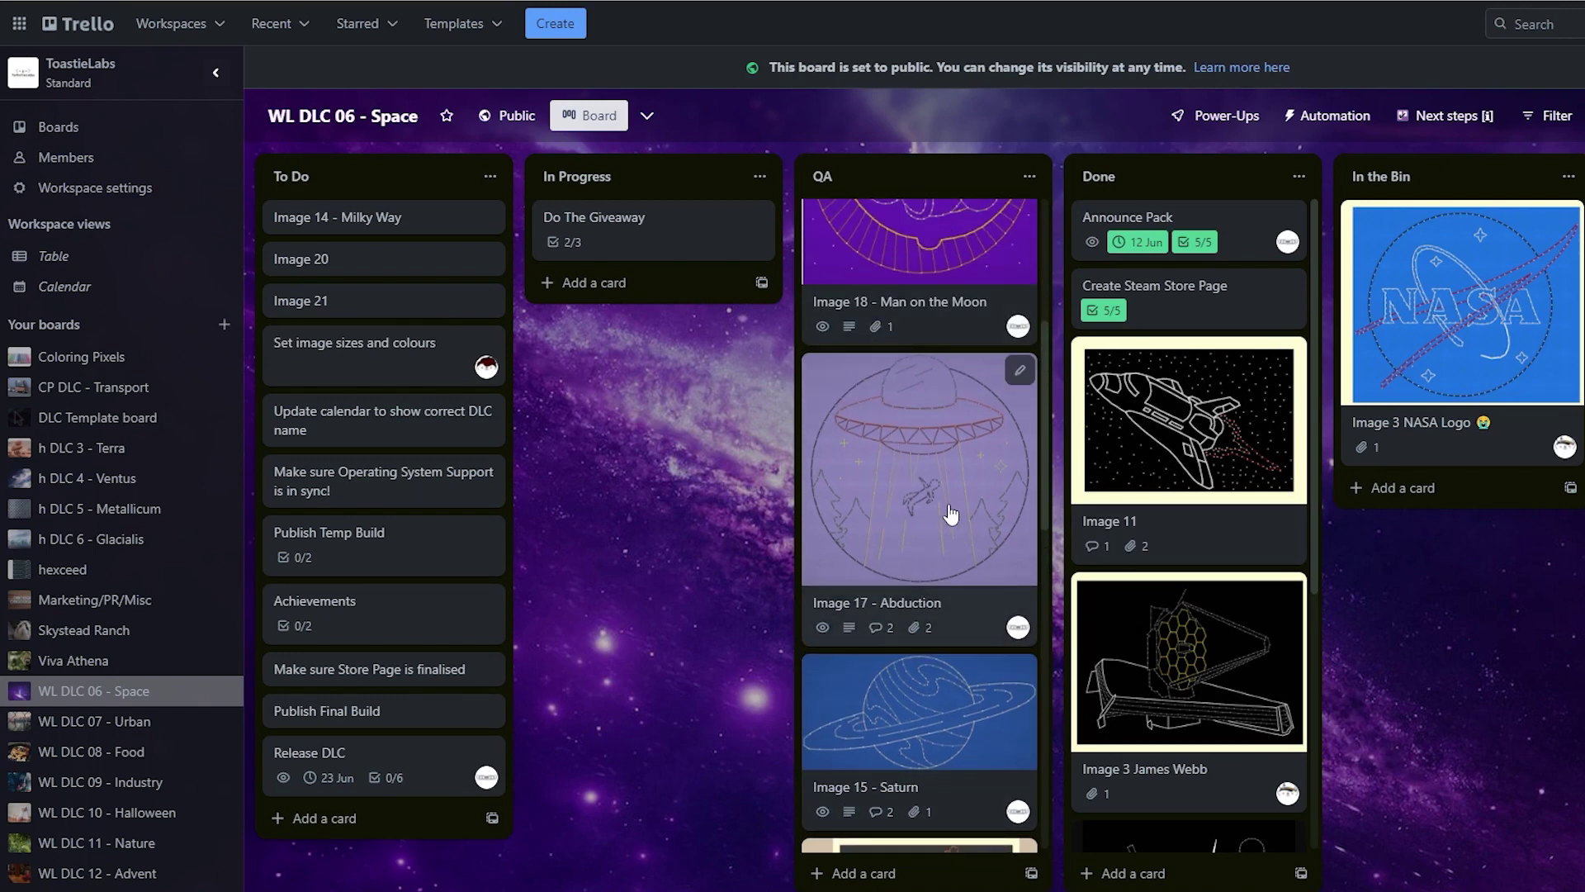
scroll(932, 495, up, 4)
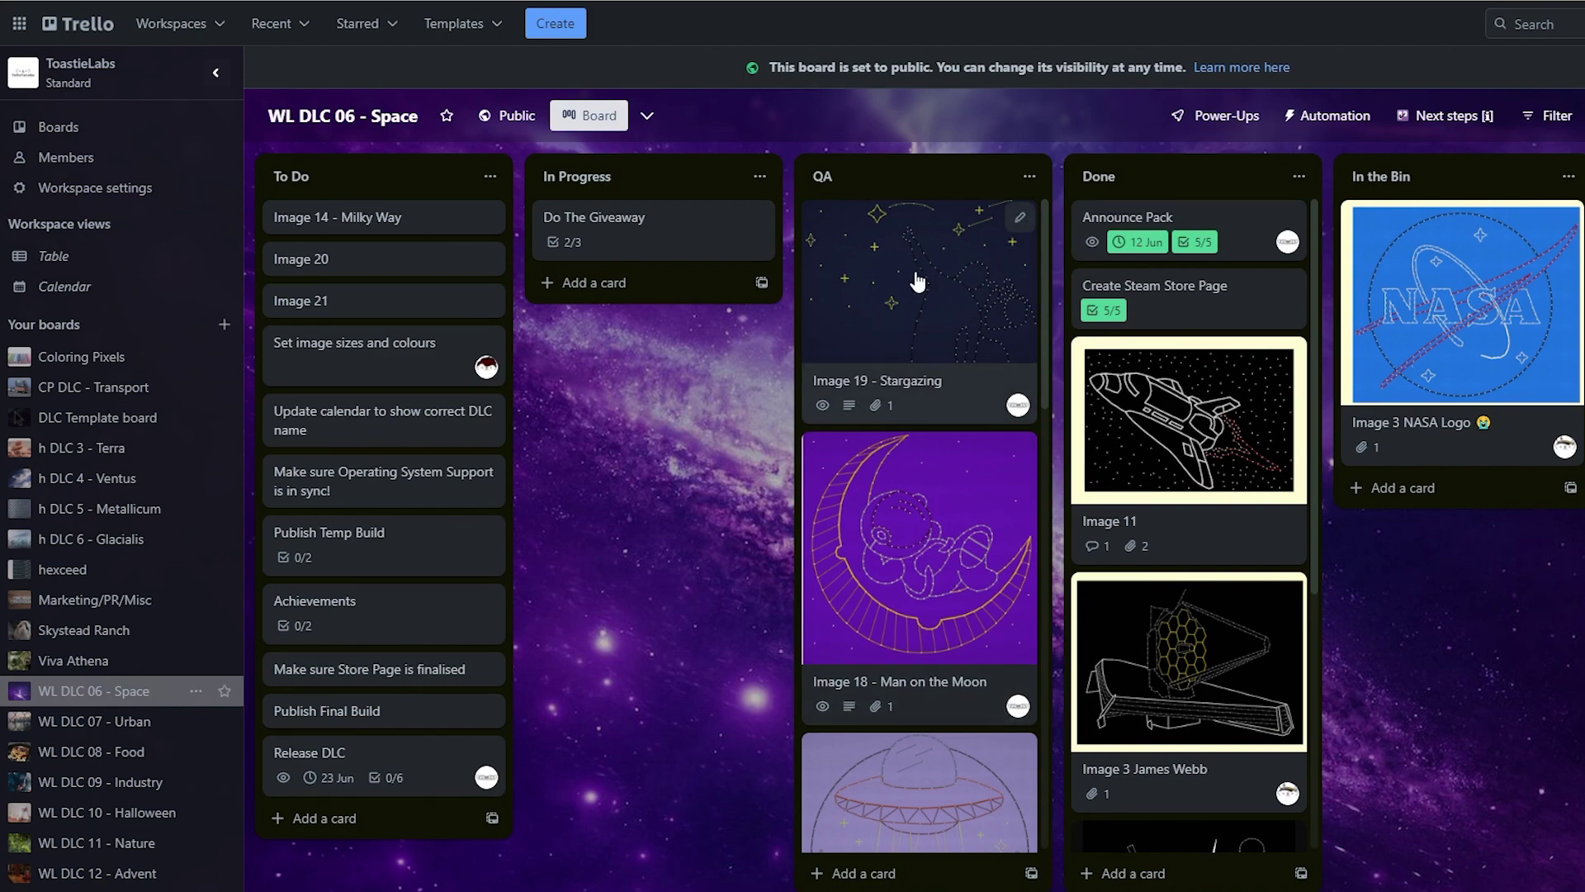
click(928, 310)
click(1363, 595)
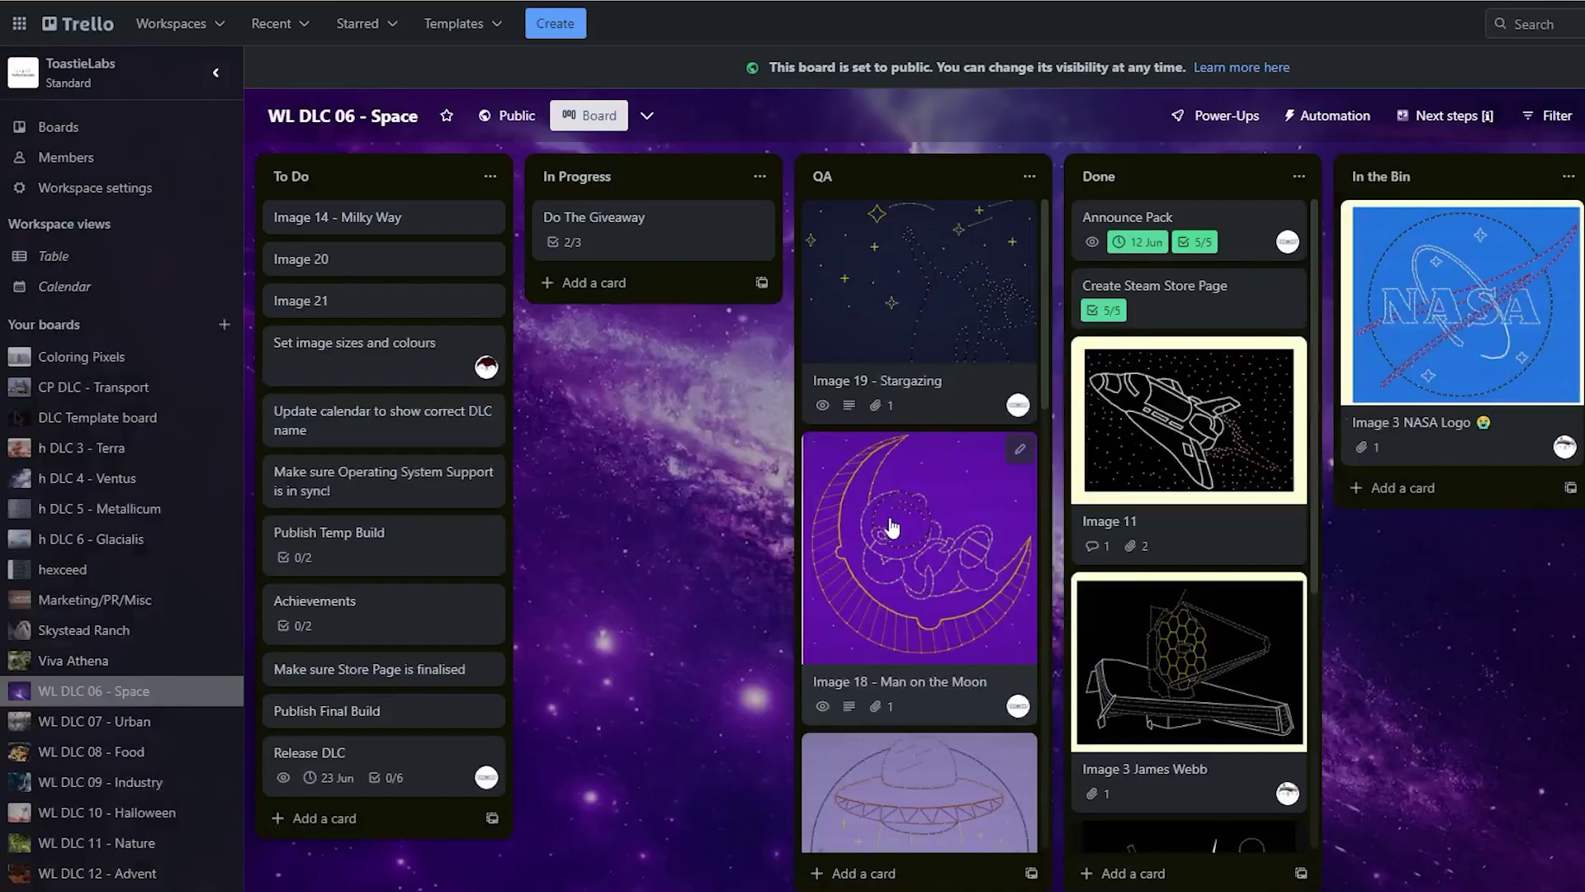
key(Return)
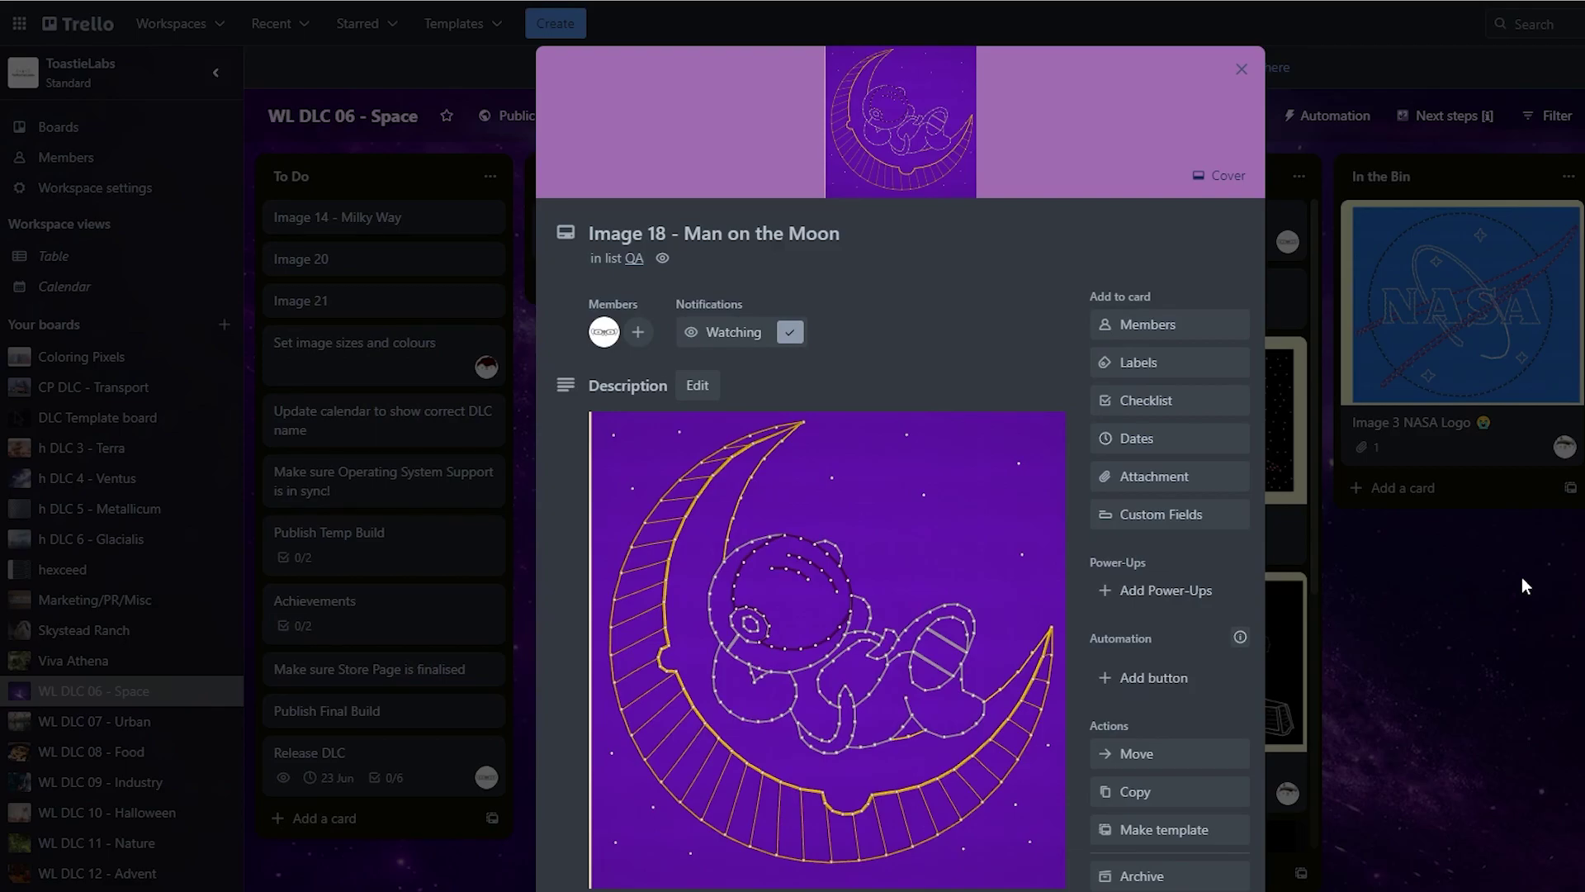
click(188, 425)
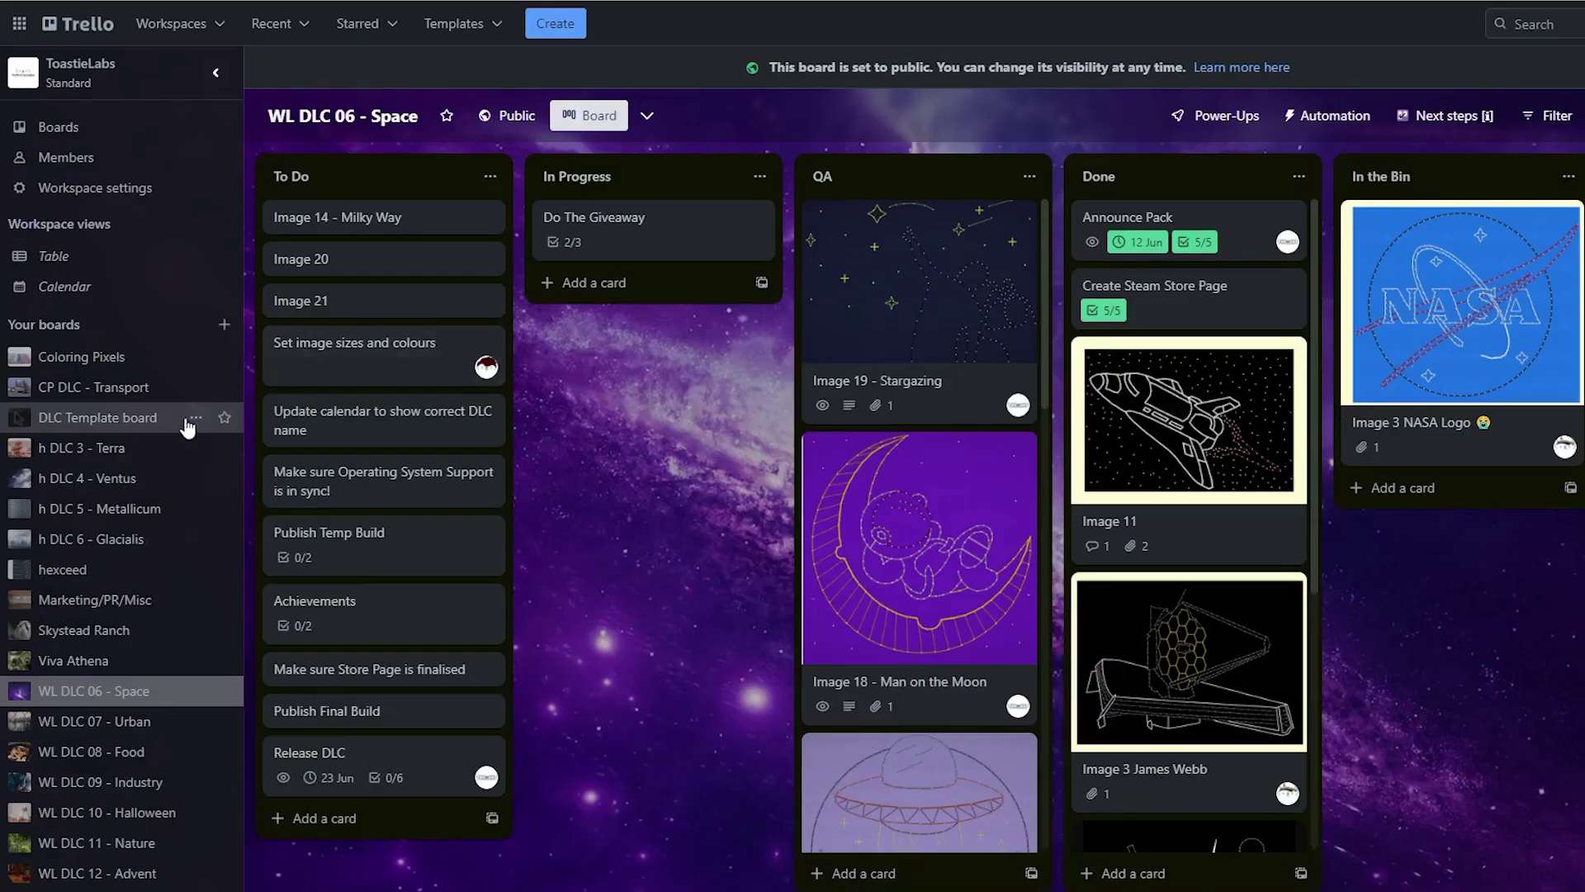
Switch to the h DLC 3 - Terra board and look at the Achievements card in the In Progress list.
click(115, 453)
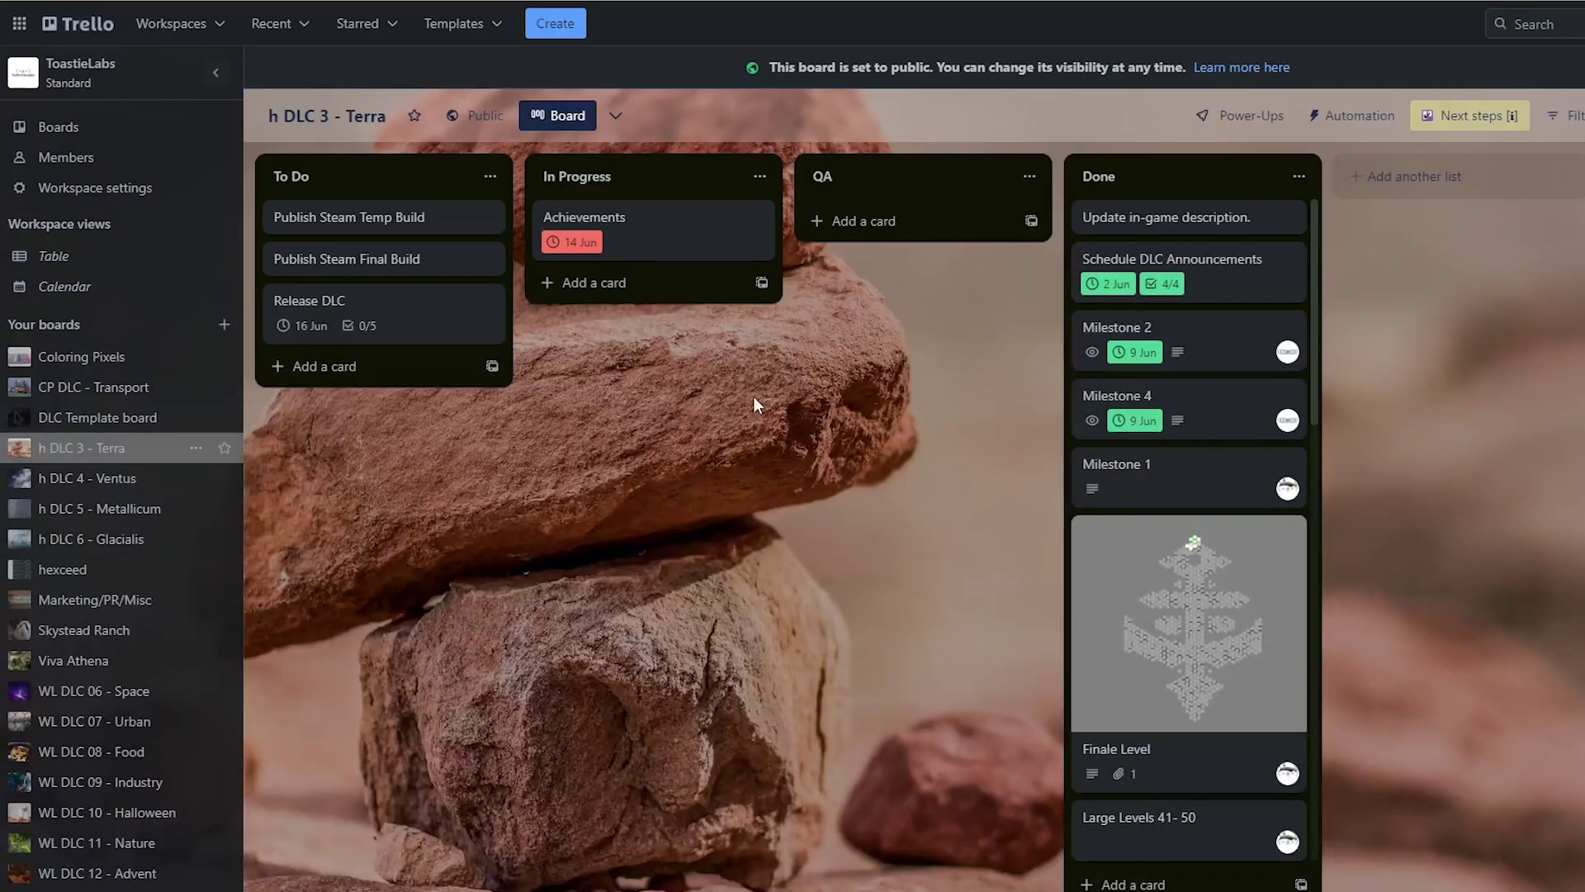
drag(648, 221, 661, 254)
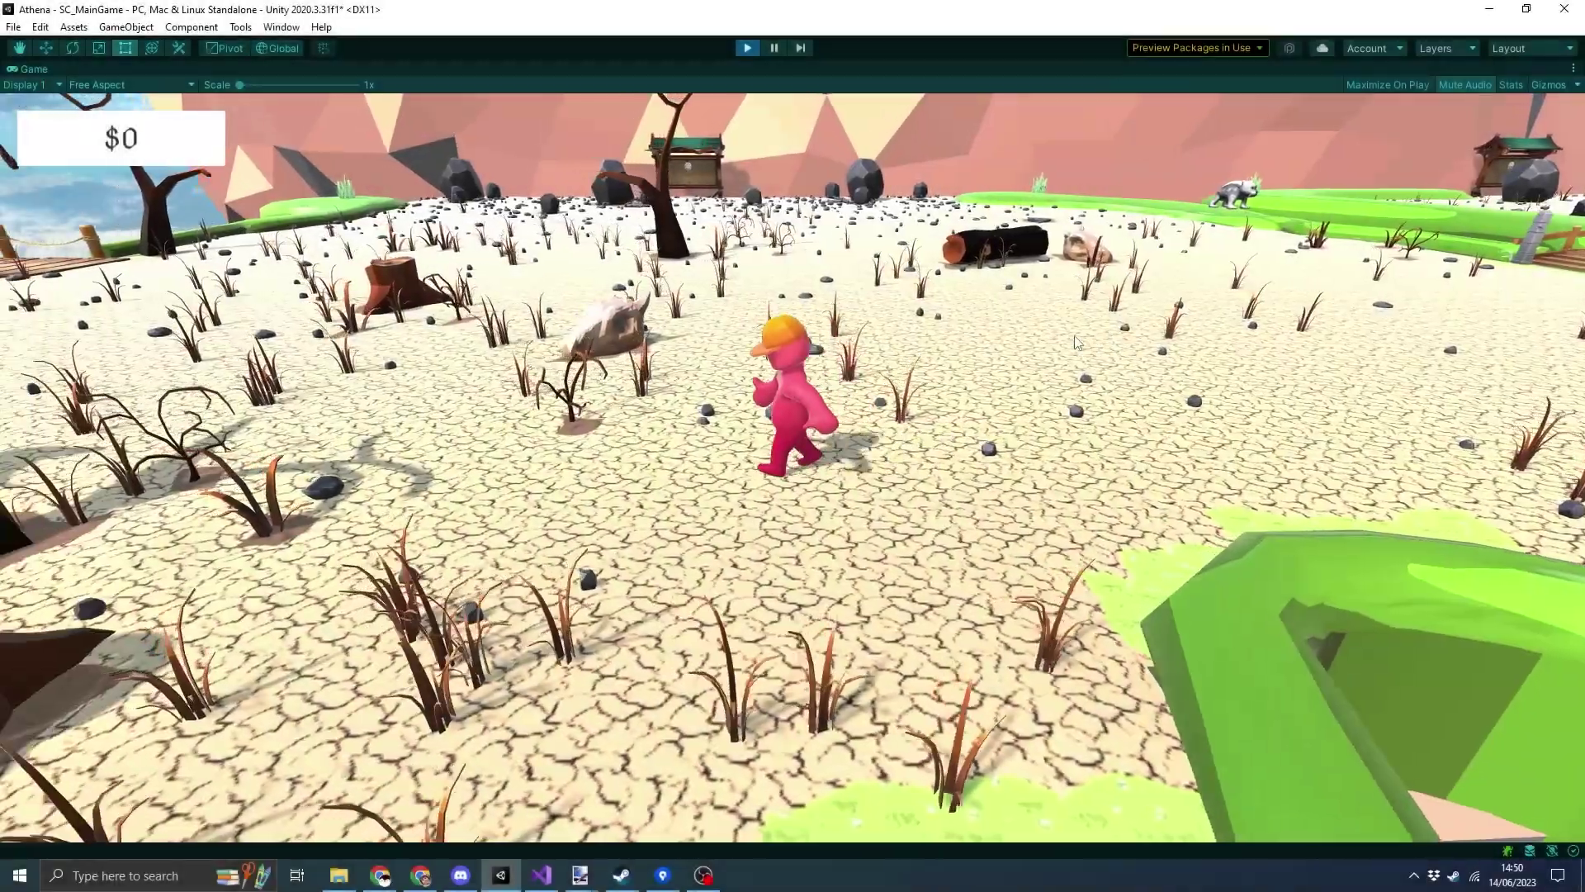
In Unity's play mode of the Athena project, walk the character across the cracked ground to the red creature Spike.
key(a)
key(w)
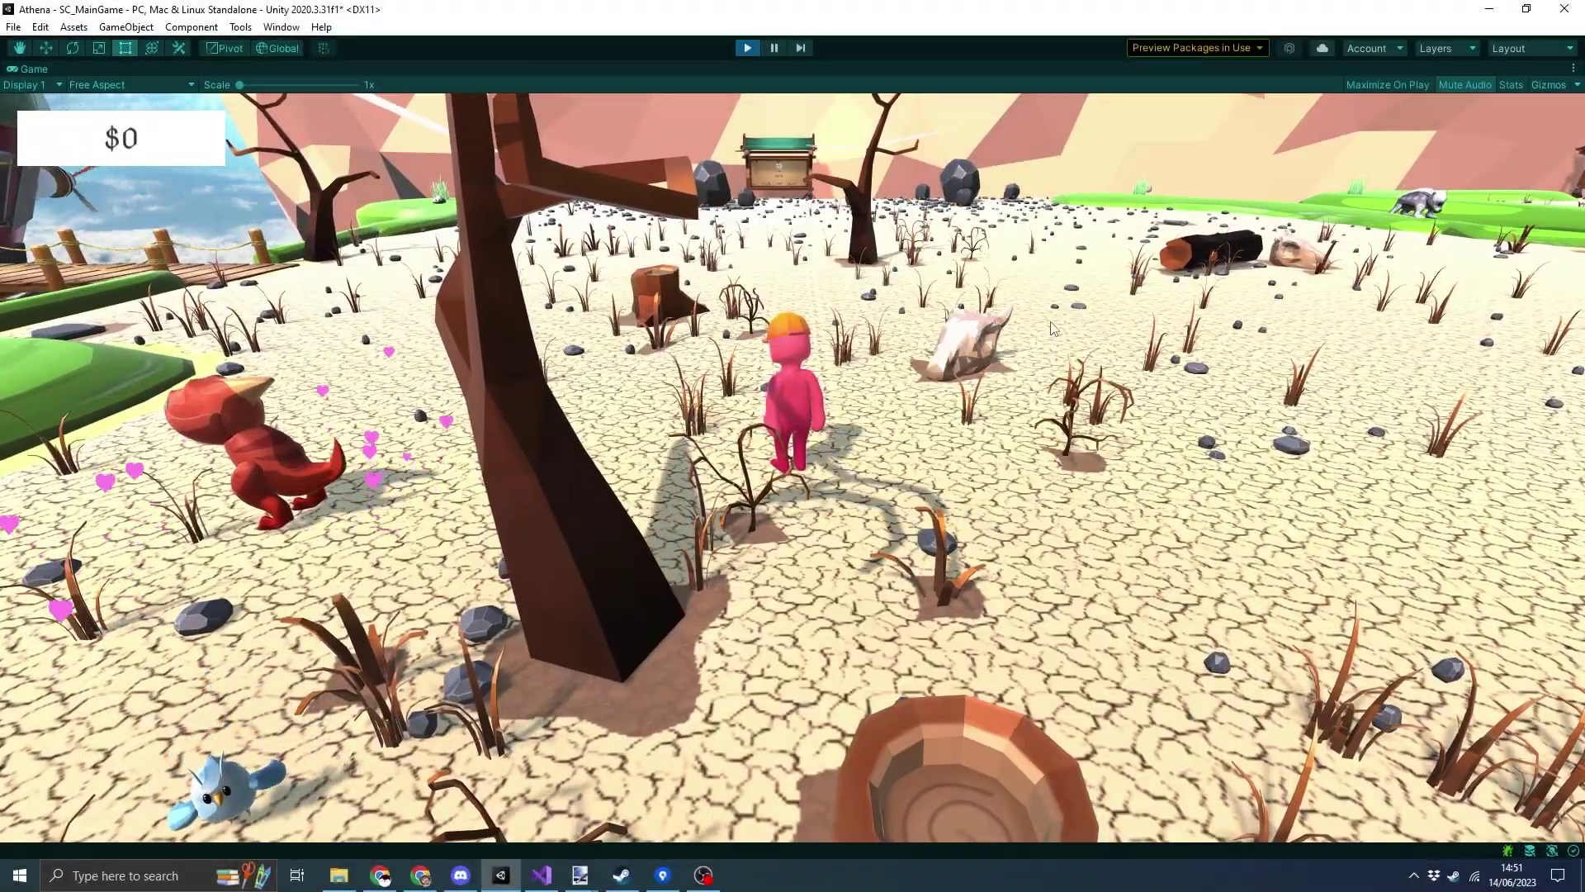
key(d)
key(s)
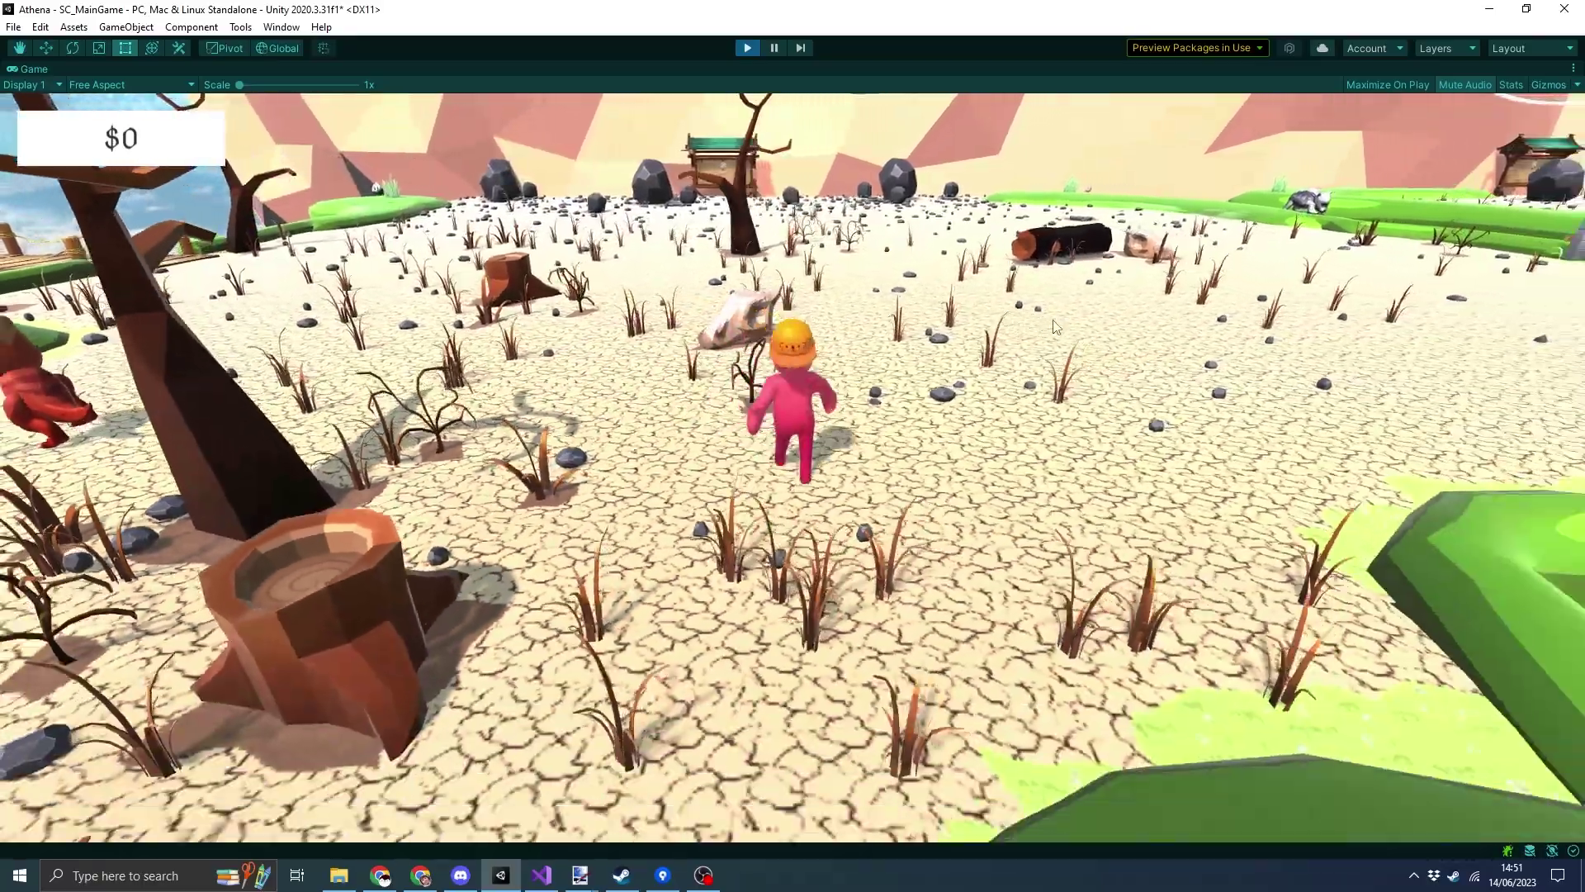
key(a)
key(s)
key(w)
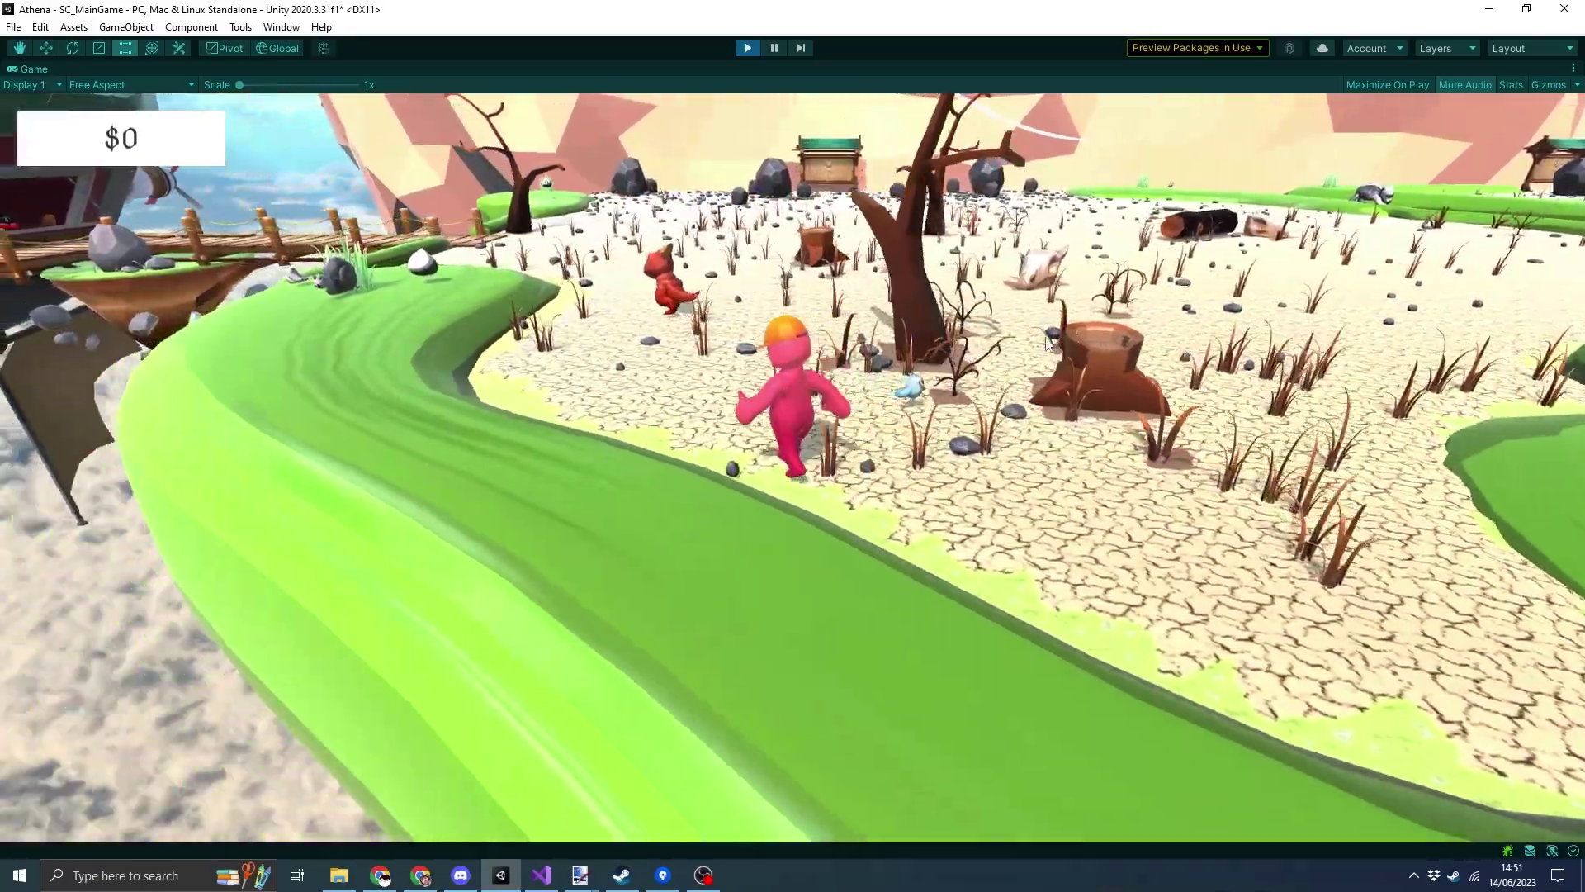
key(w)
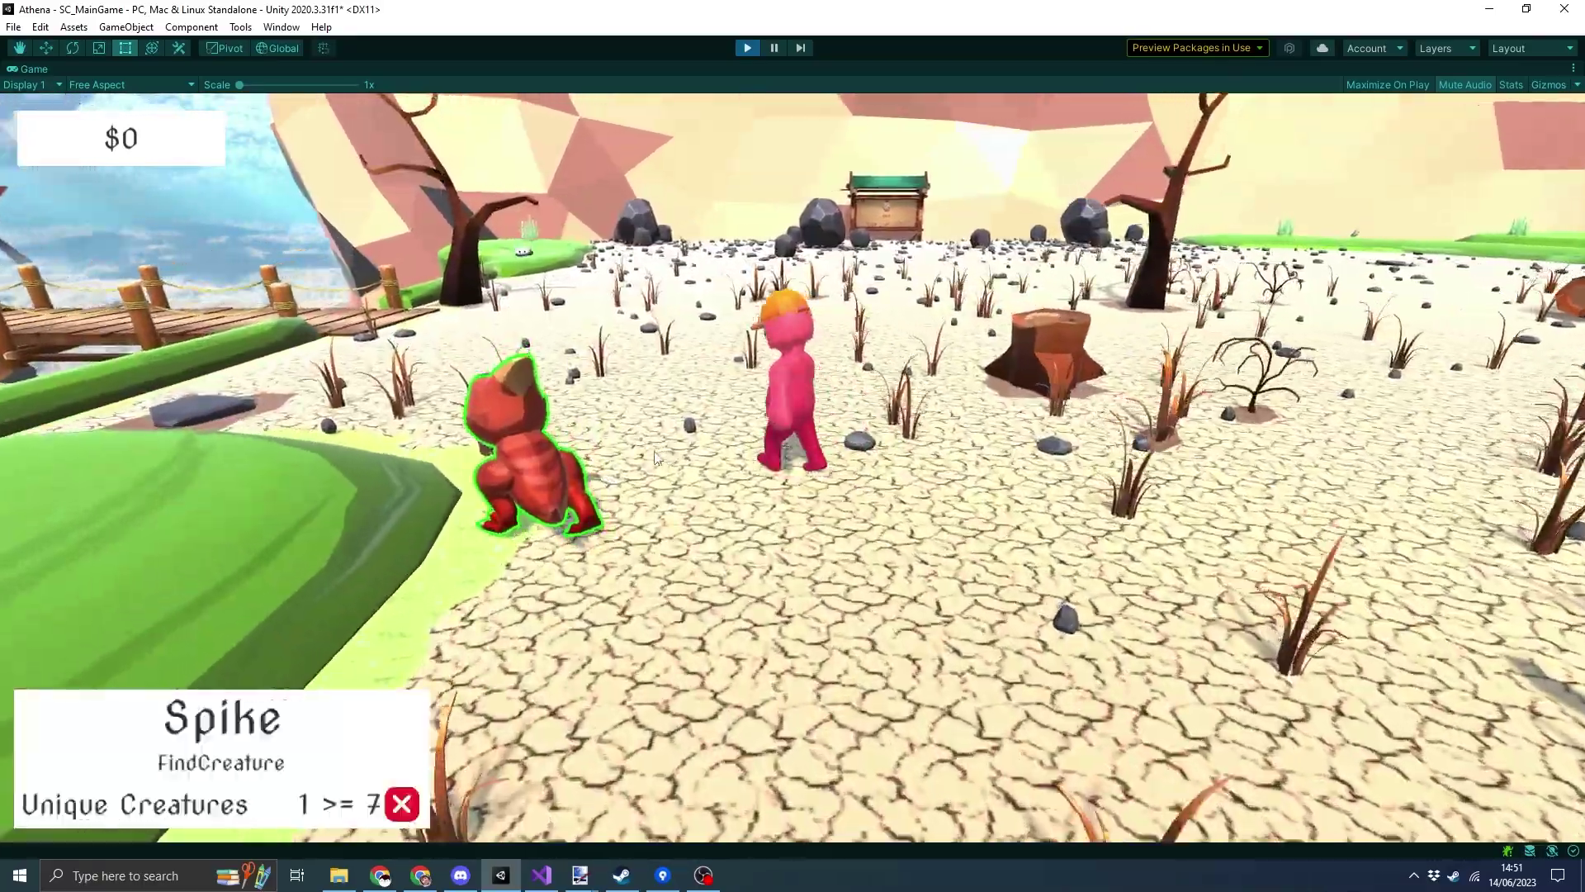
Move the character around beside Spike and inspect the creature's current behaviour and Unique Creatures requirement.
key(a)
key(d)
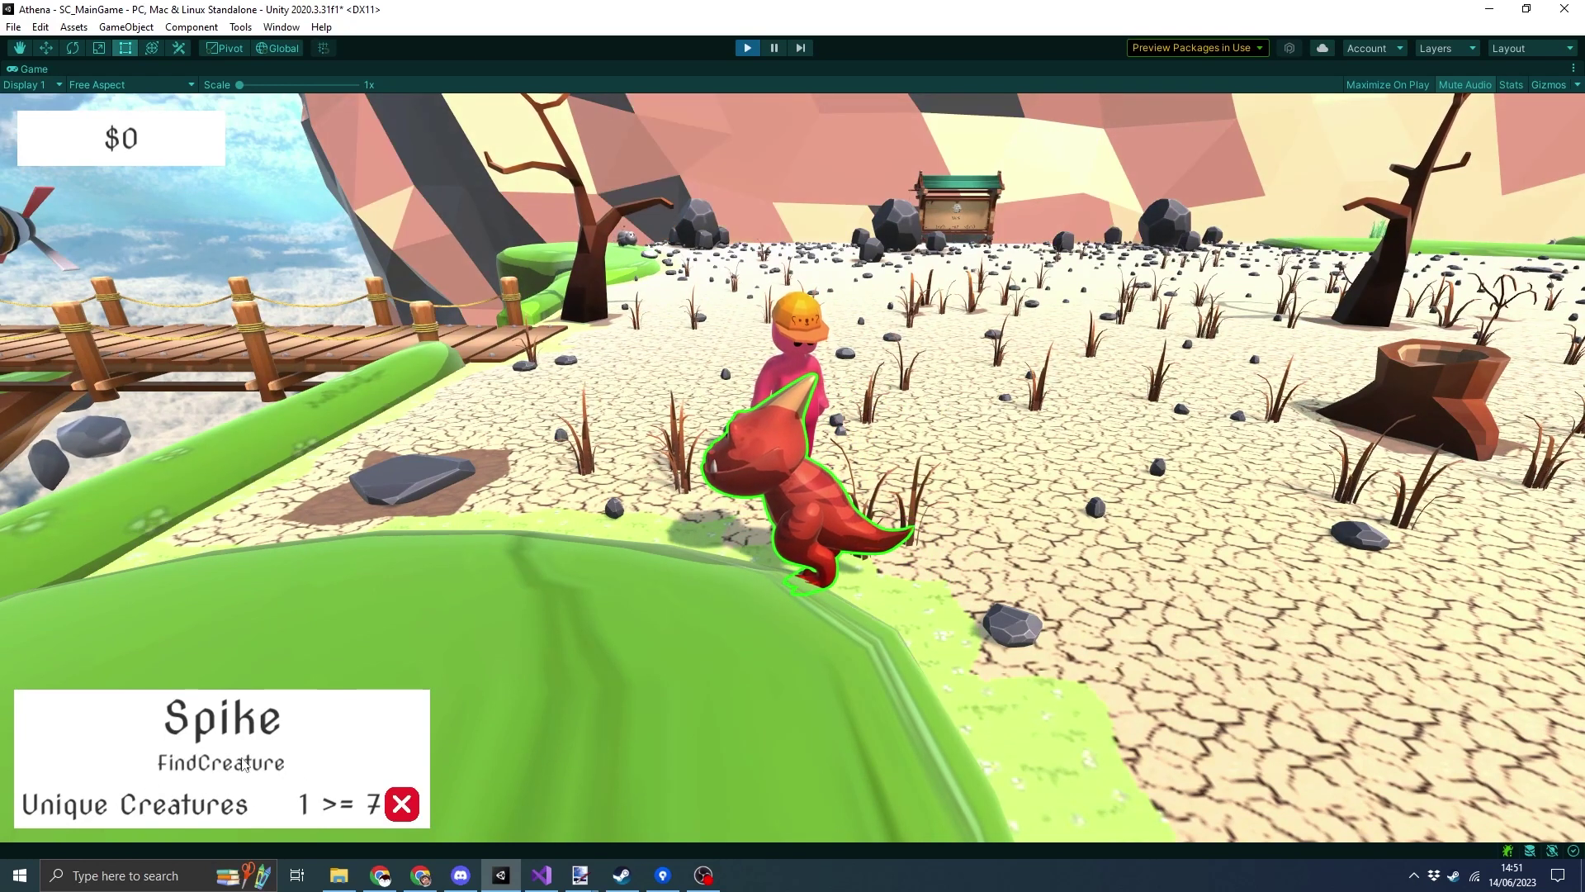
key(d)
key(a)
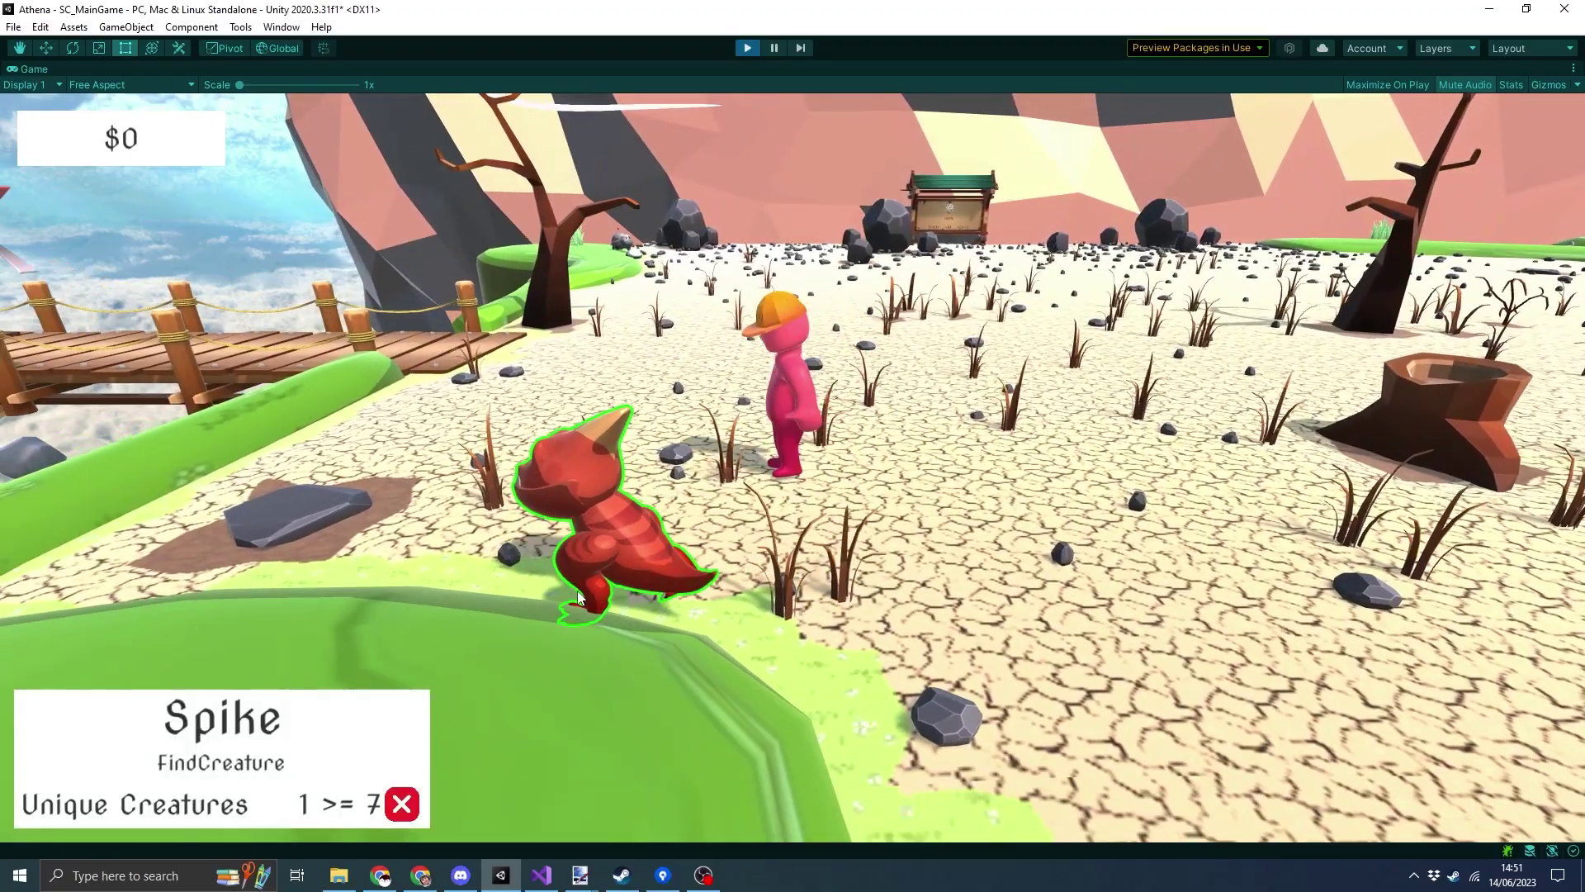
Examine Spike's changing behaviour from other sides while walking the character near the flat grey rock.
drag(839, 573, 1236, 487)
key(d)
key(w)
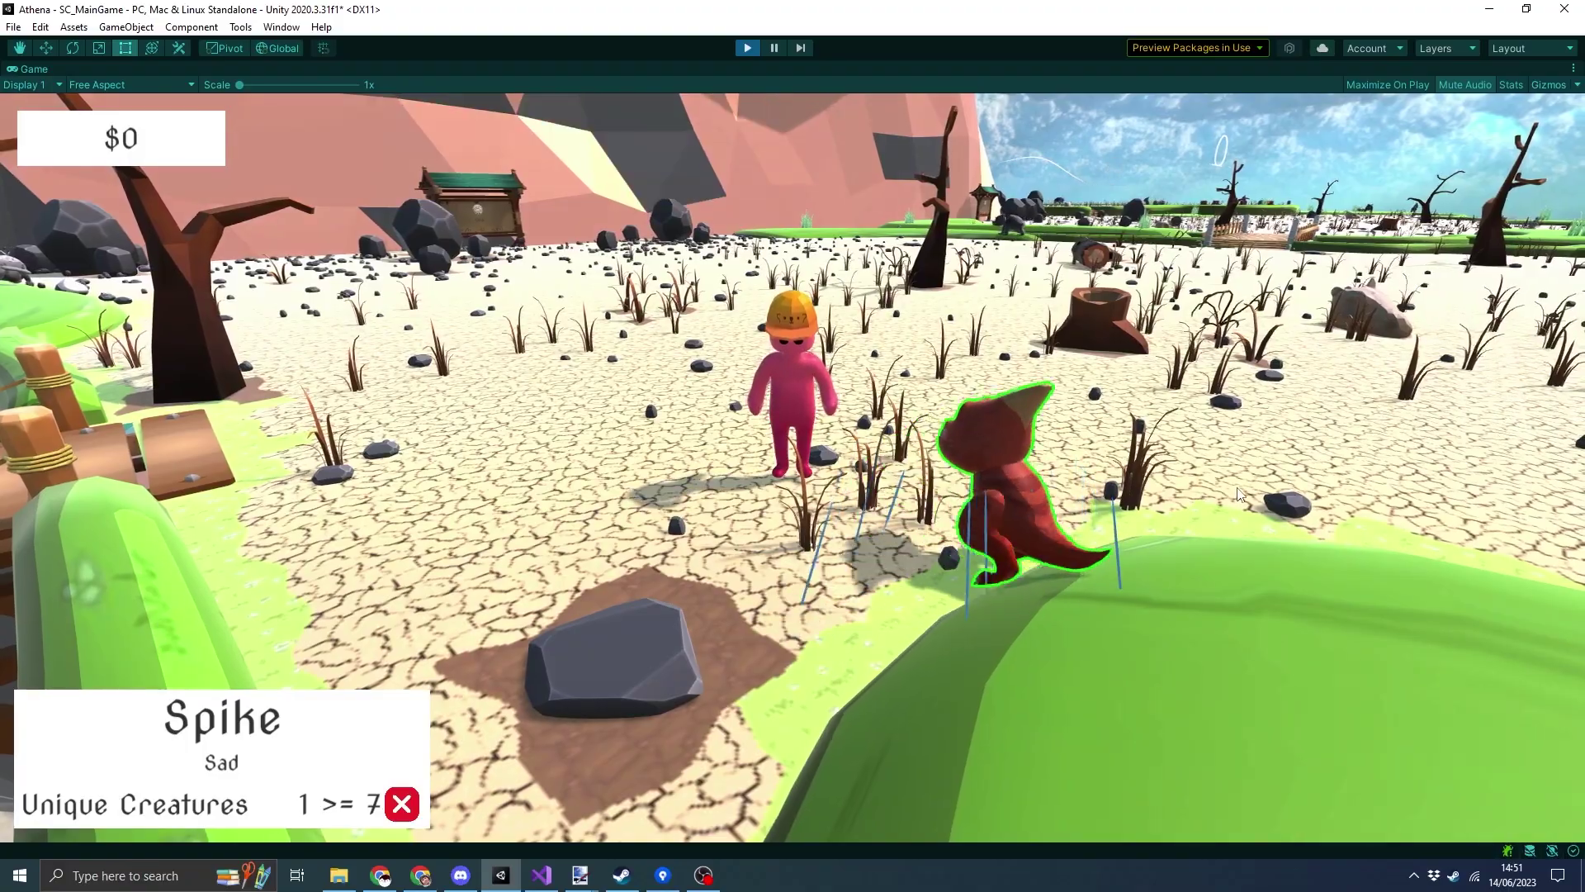
key(w)
key(d)
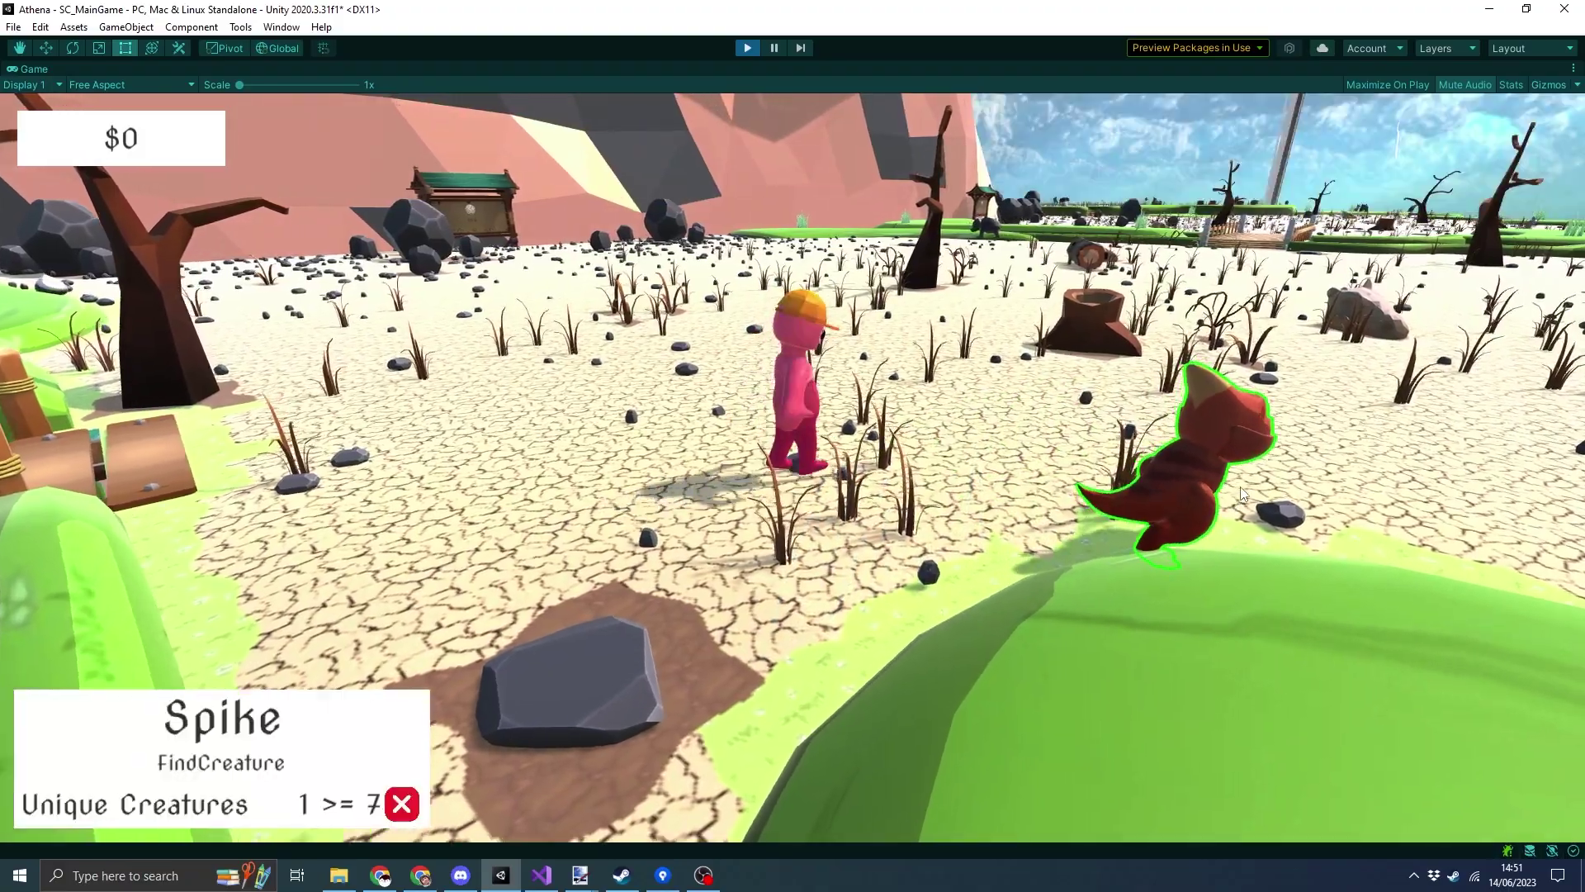
key(w)
drag(1154, 516, 829, 538)
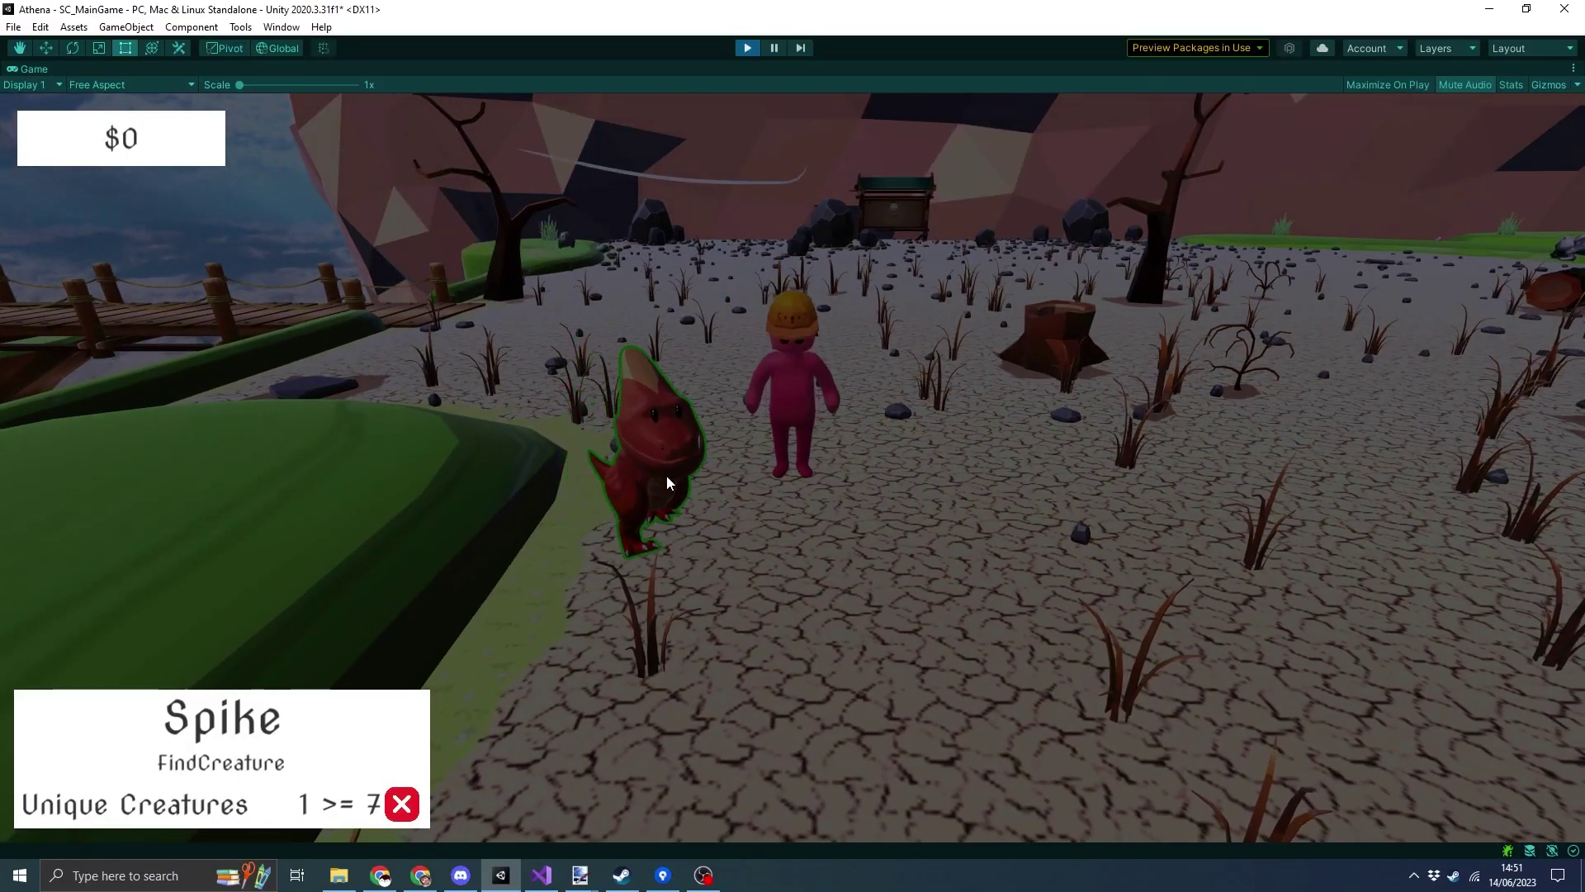
Move the character up to Spike, interact with the creature, and watch how it responds.
key(d)
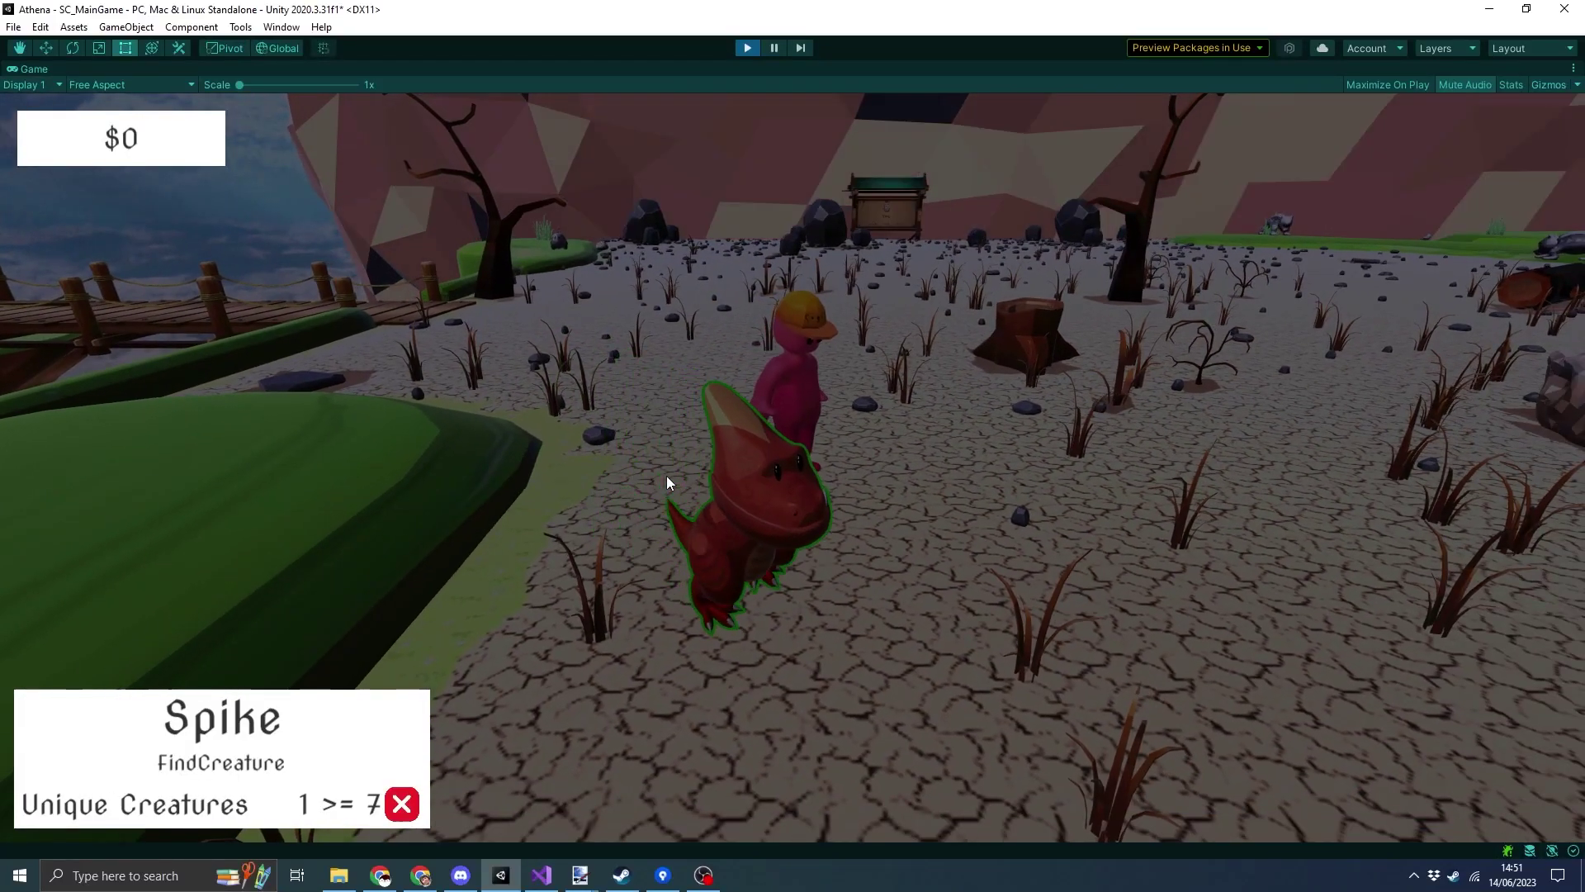
key(d)
key(s)
click(725, 553)
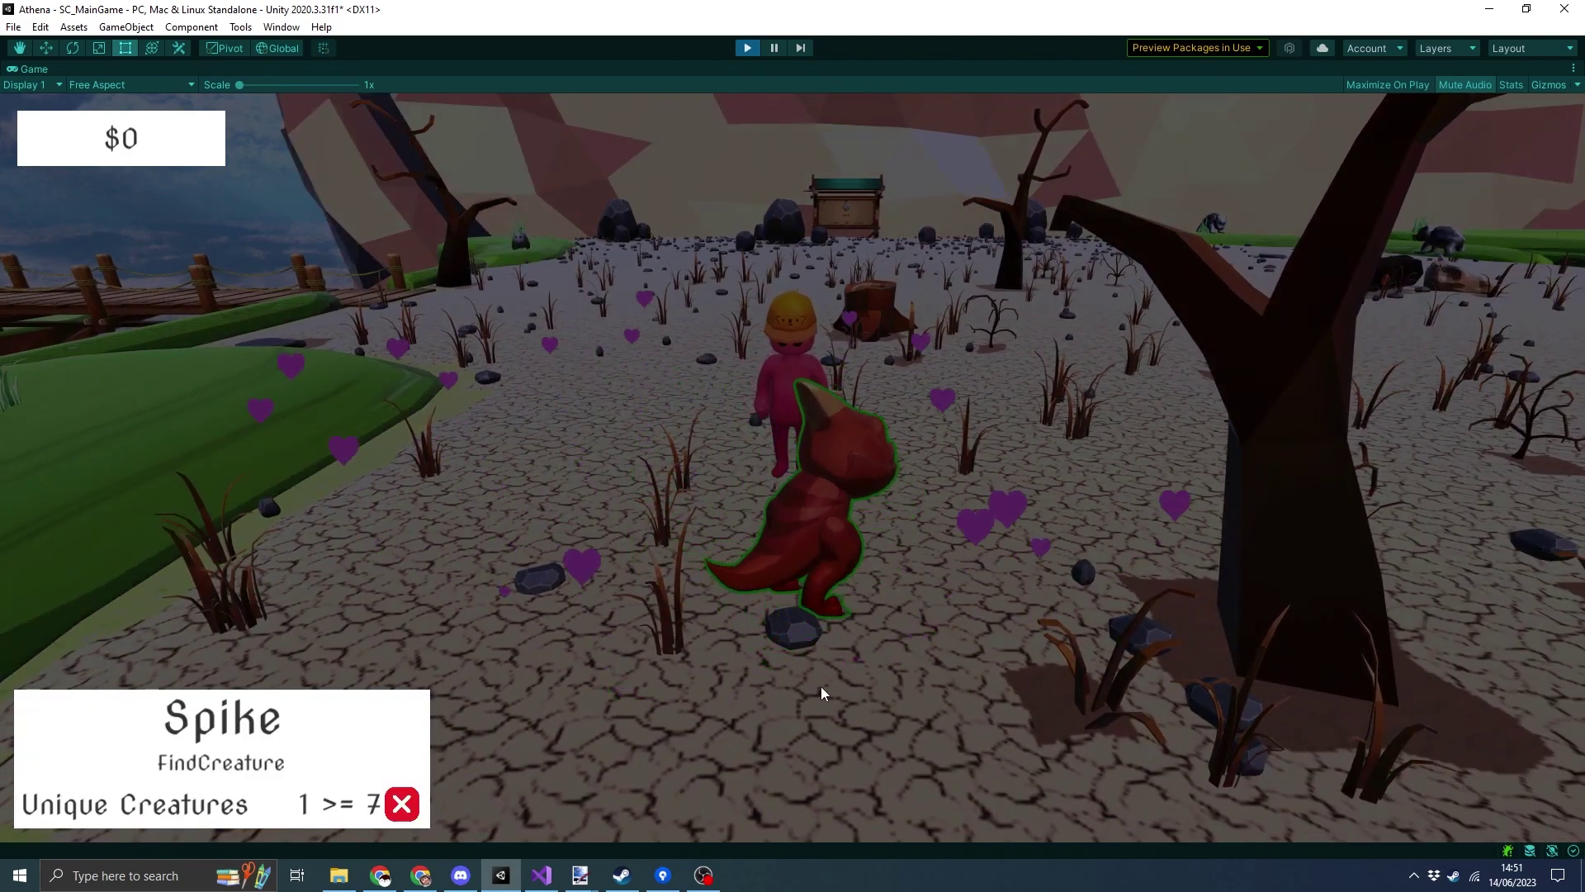
key(a)
key(d)
key(s)
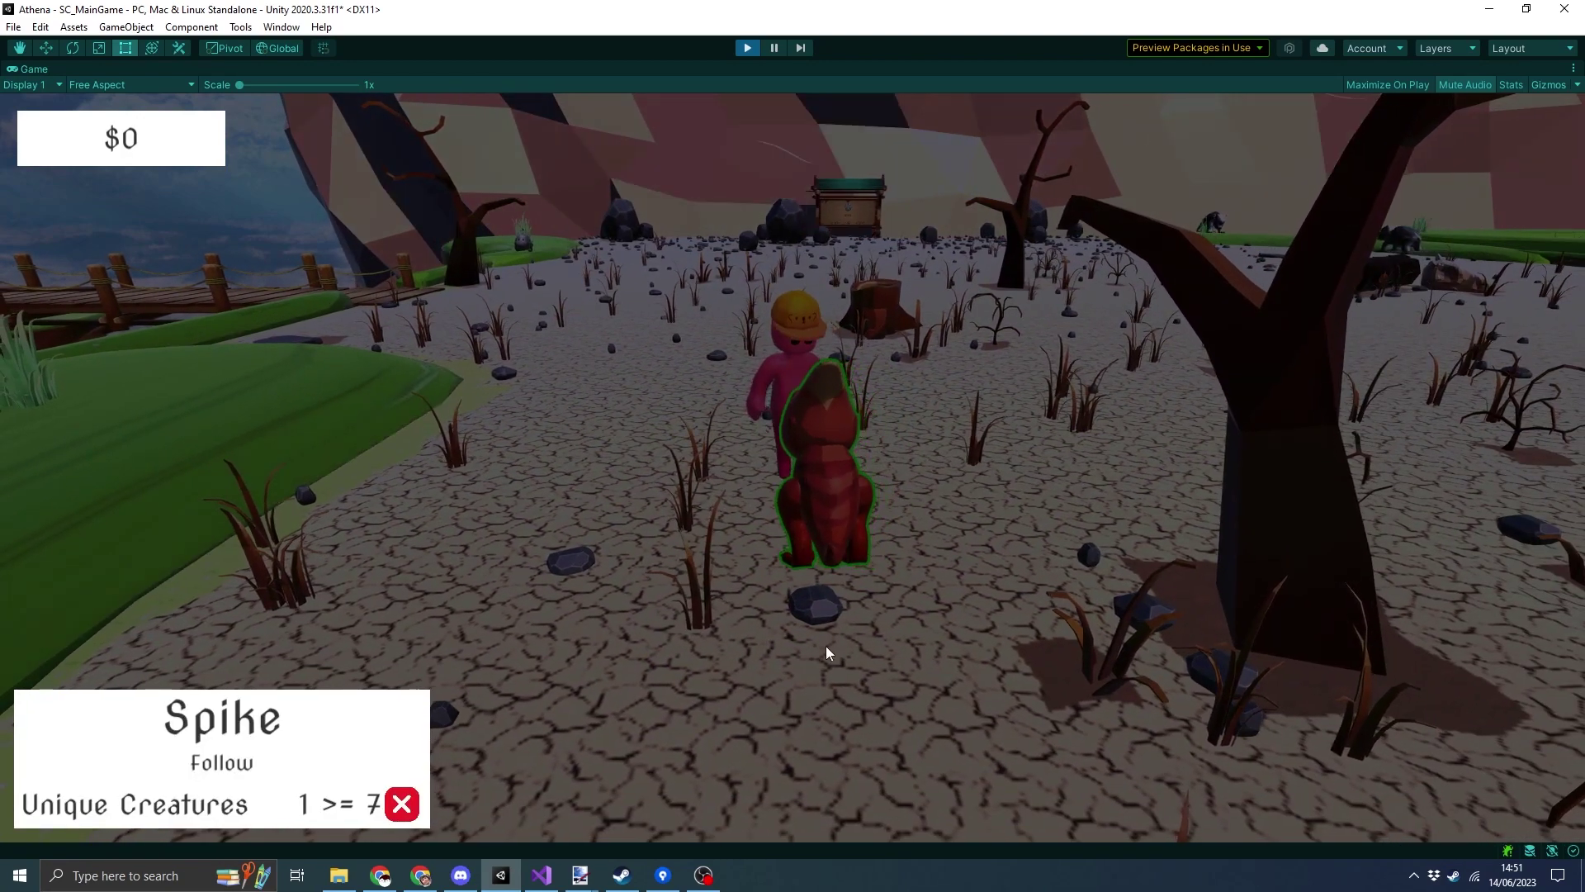
Walk the character towards the fallen log and observe Spike's behaviour there before leaving the darkened interaction view.
drag(825, 646, 1370, 581)
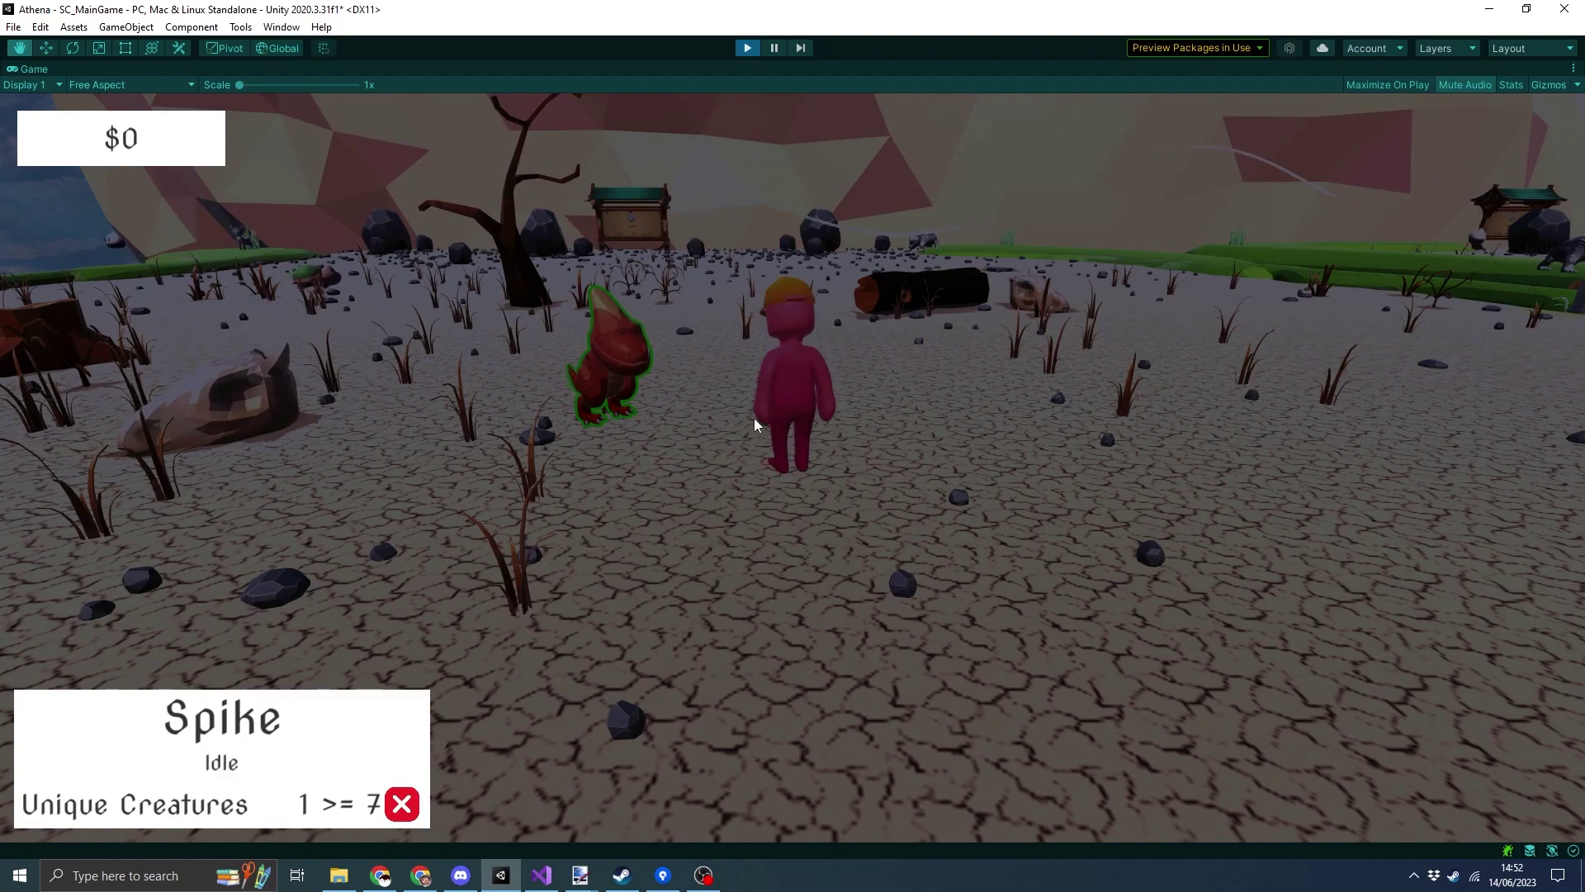
key(d)
key(w)
key(a)
key(t)
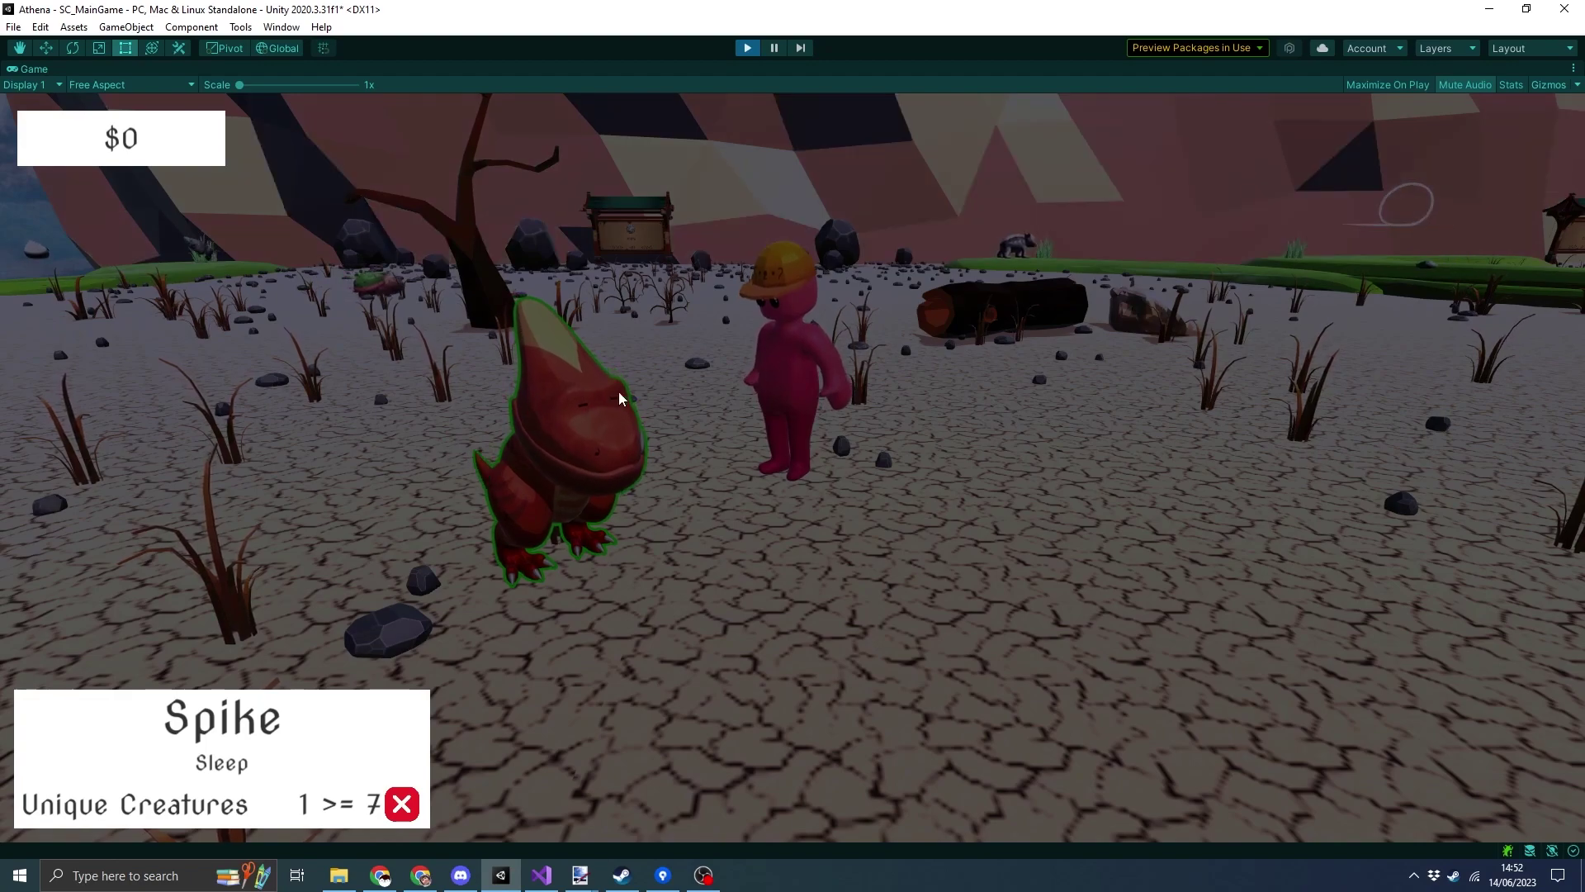
key(d)
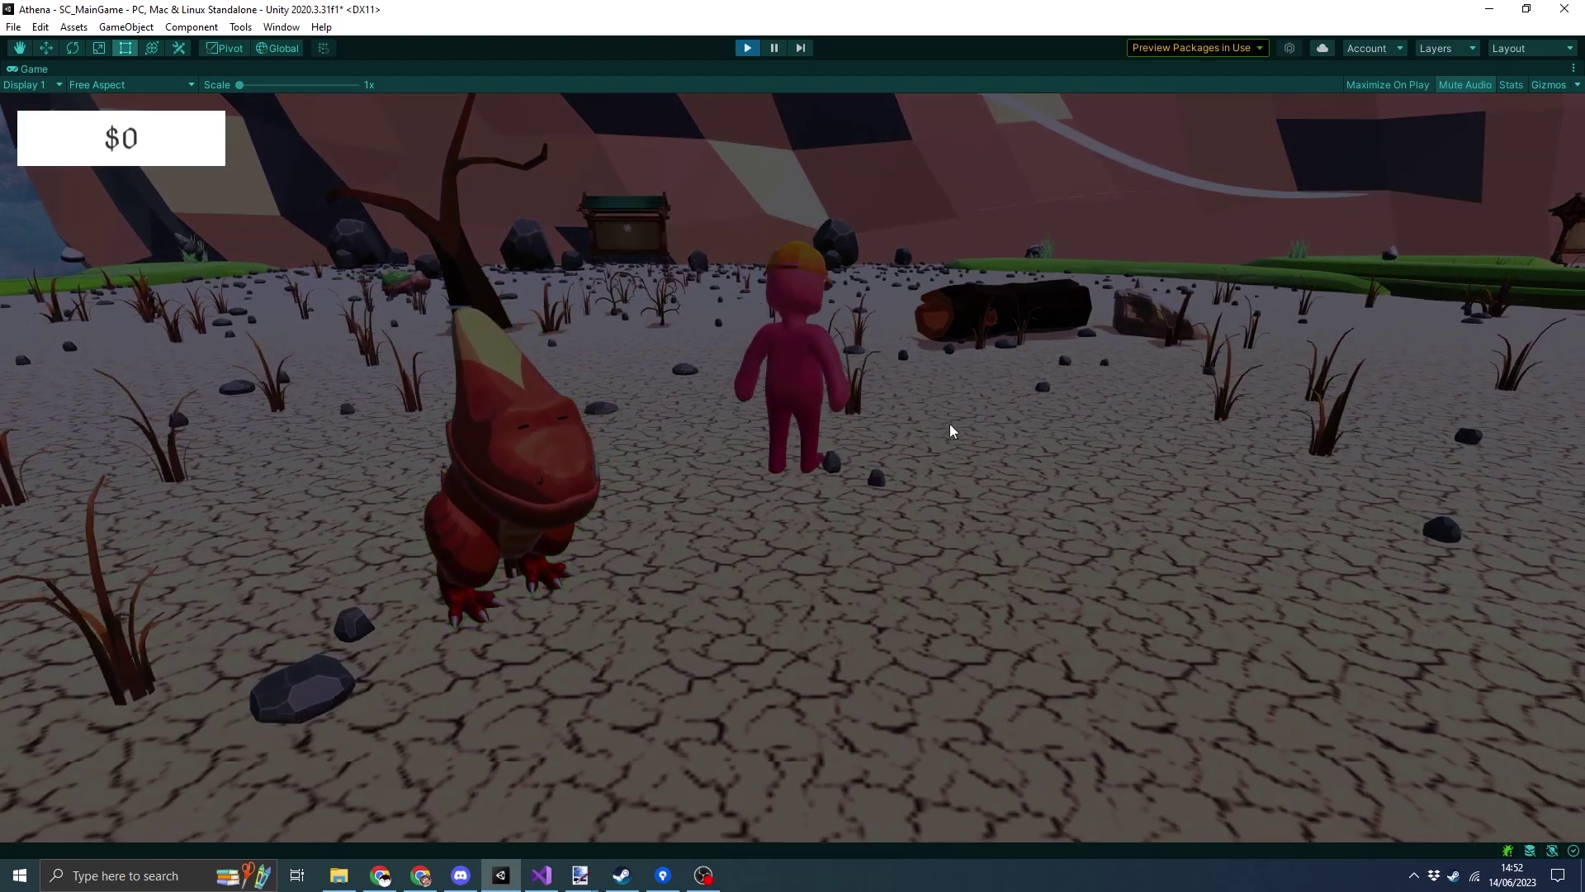
key(s)
key(a)
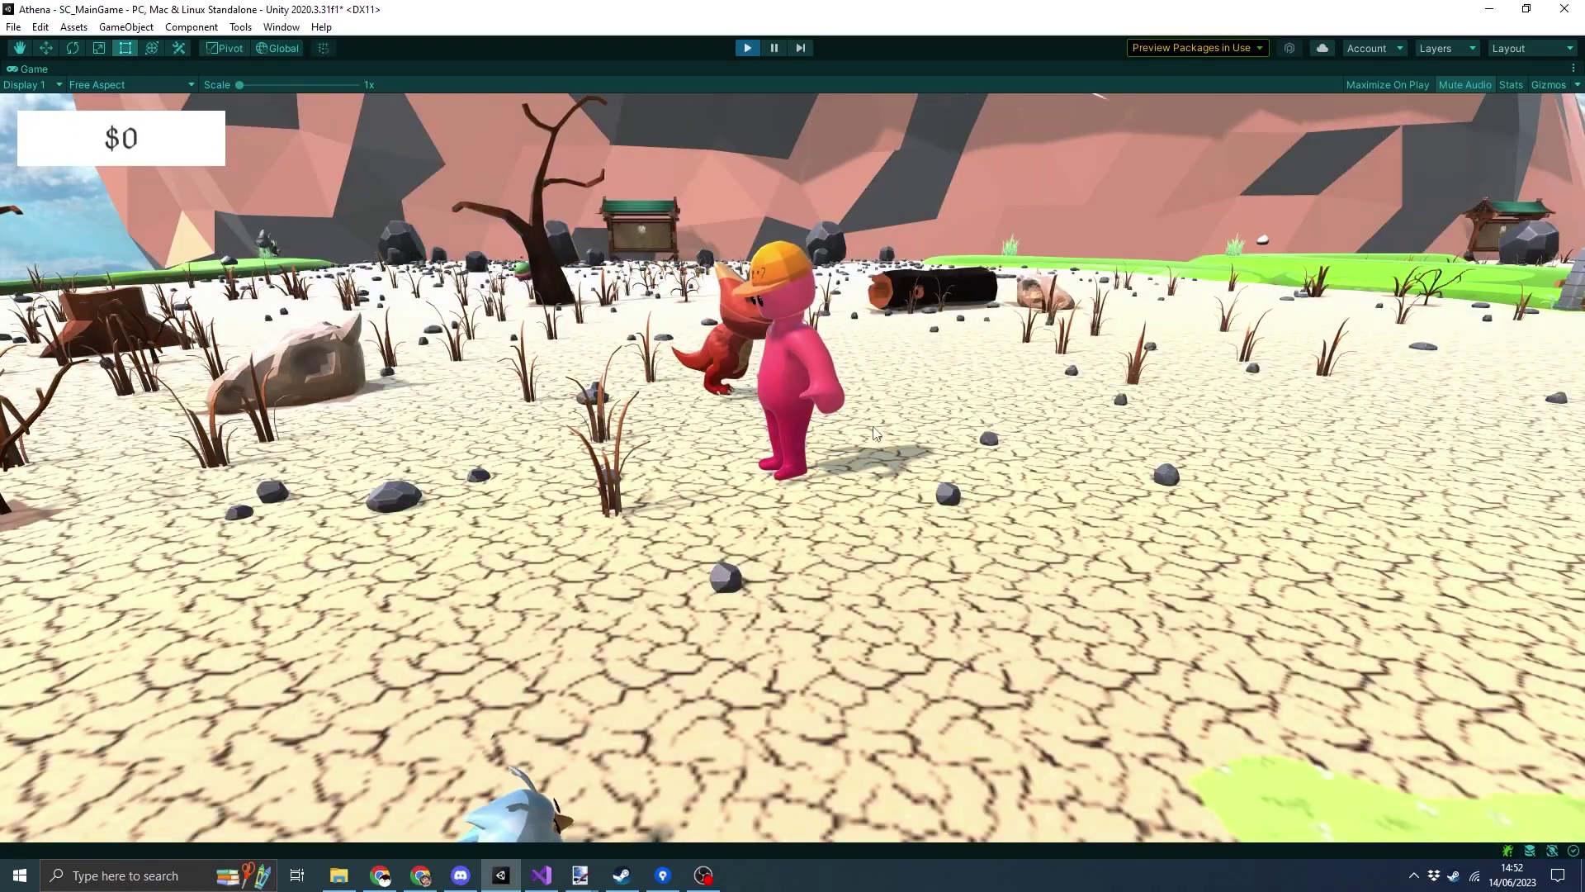
Walk the character across the dry ground and wooden bridge to Jon's Sky Shop and pick out a Carrot there.
key(a)
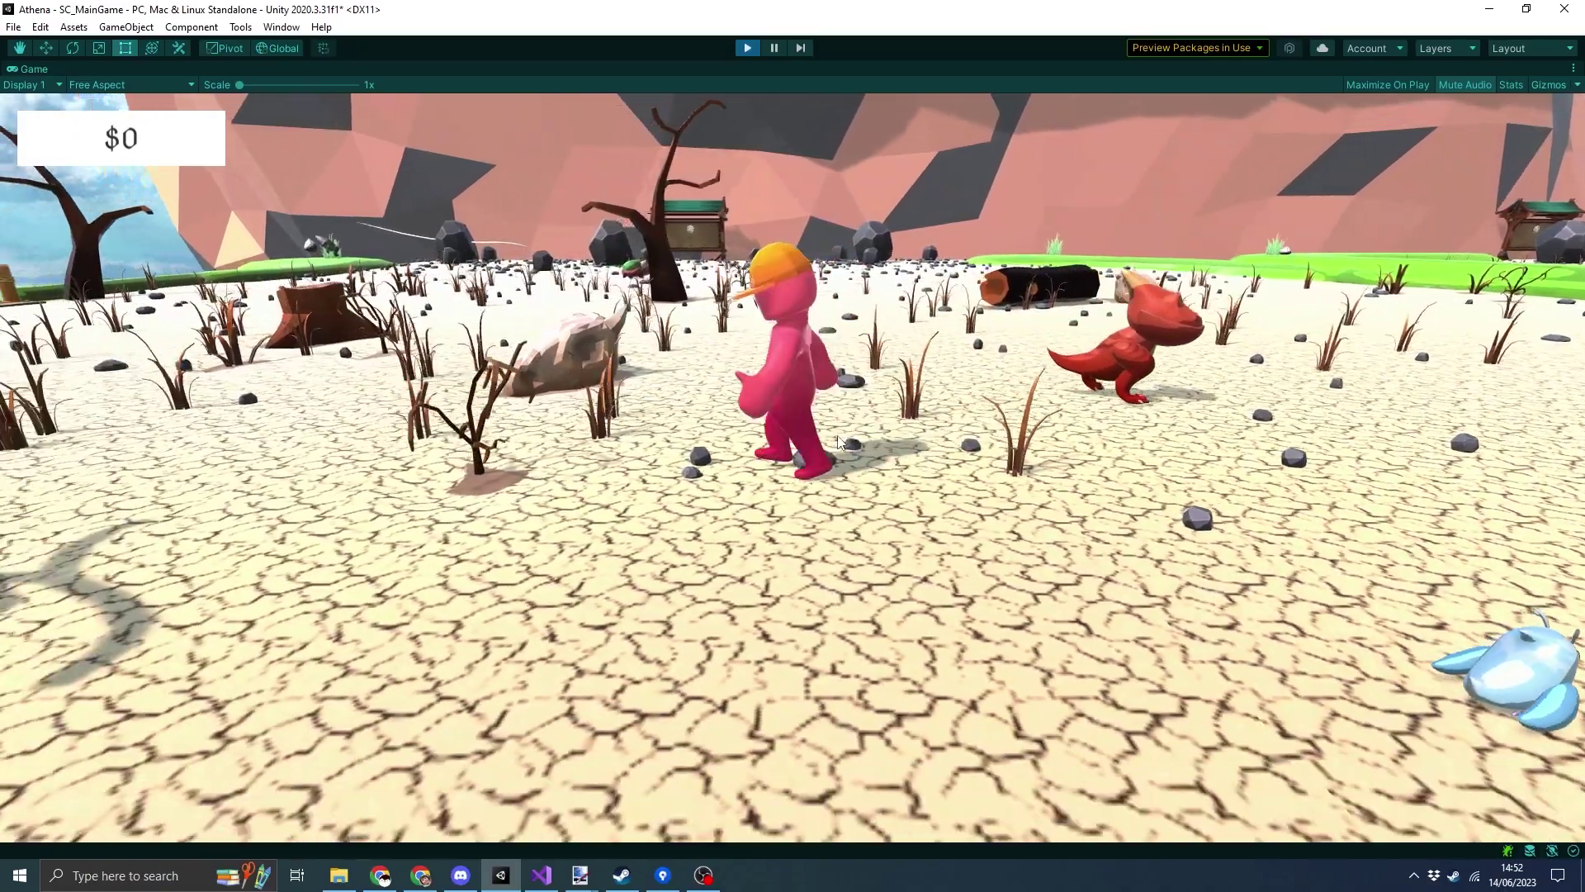
key(w)
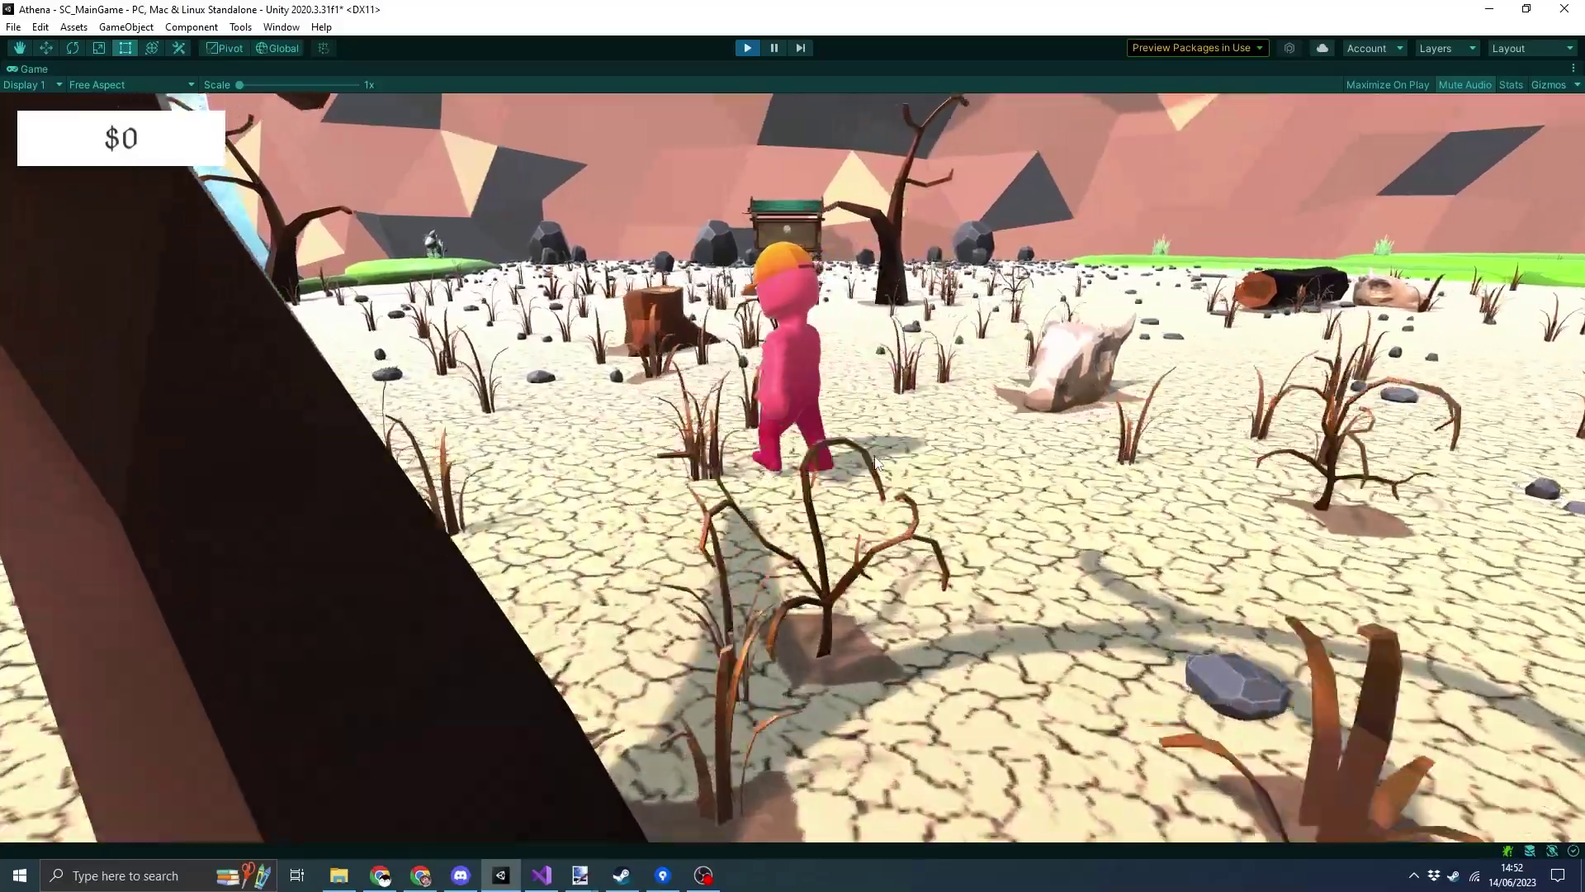
key(a)
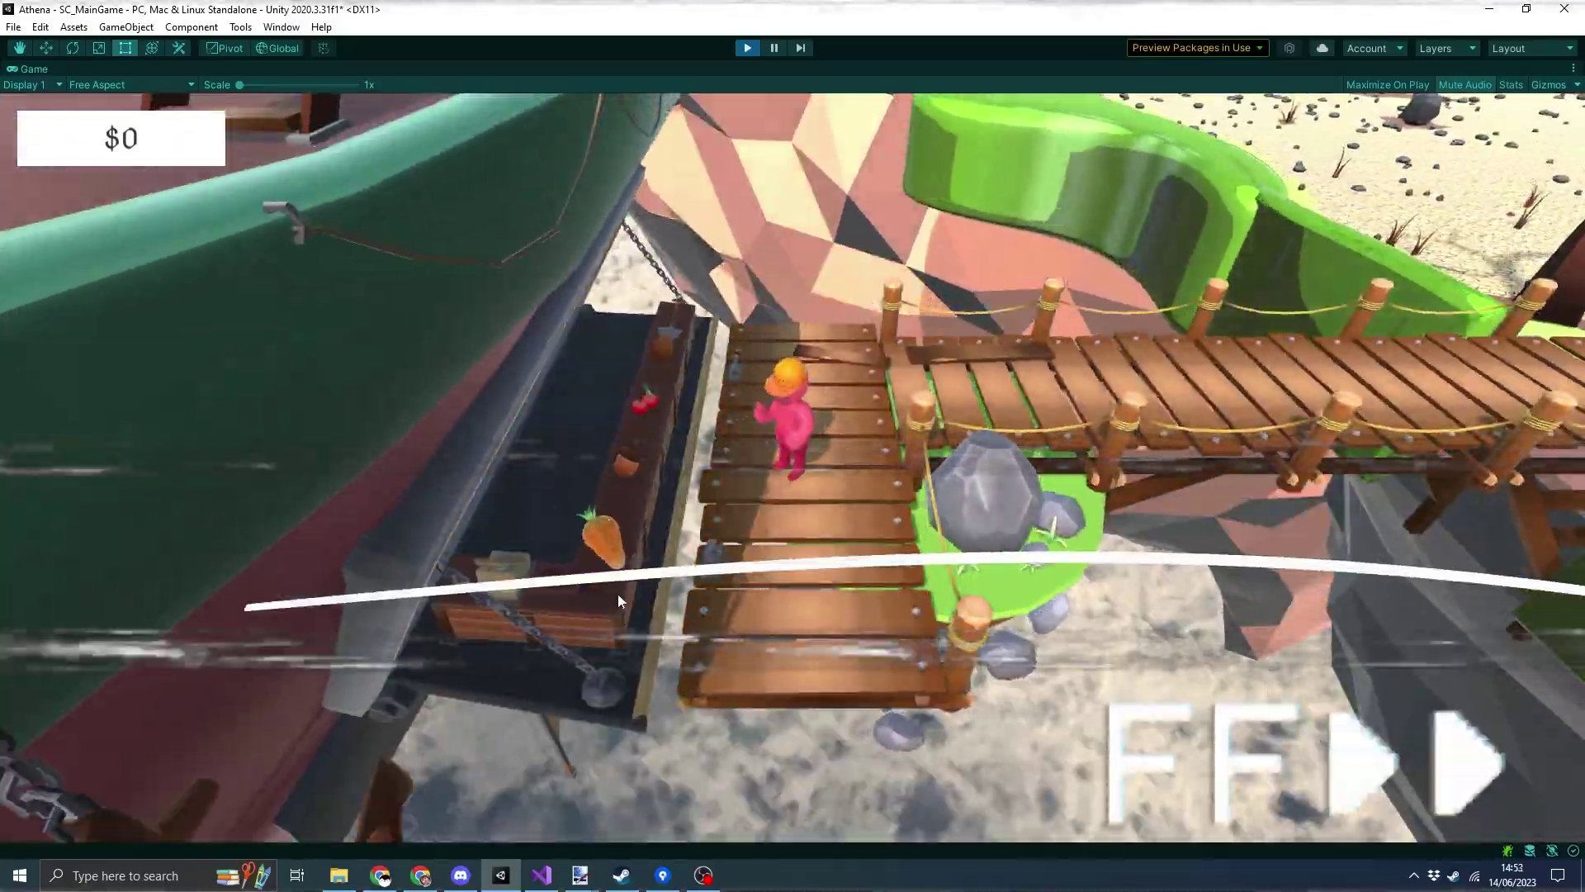
key(e)
click(581, 530)
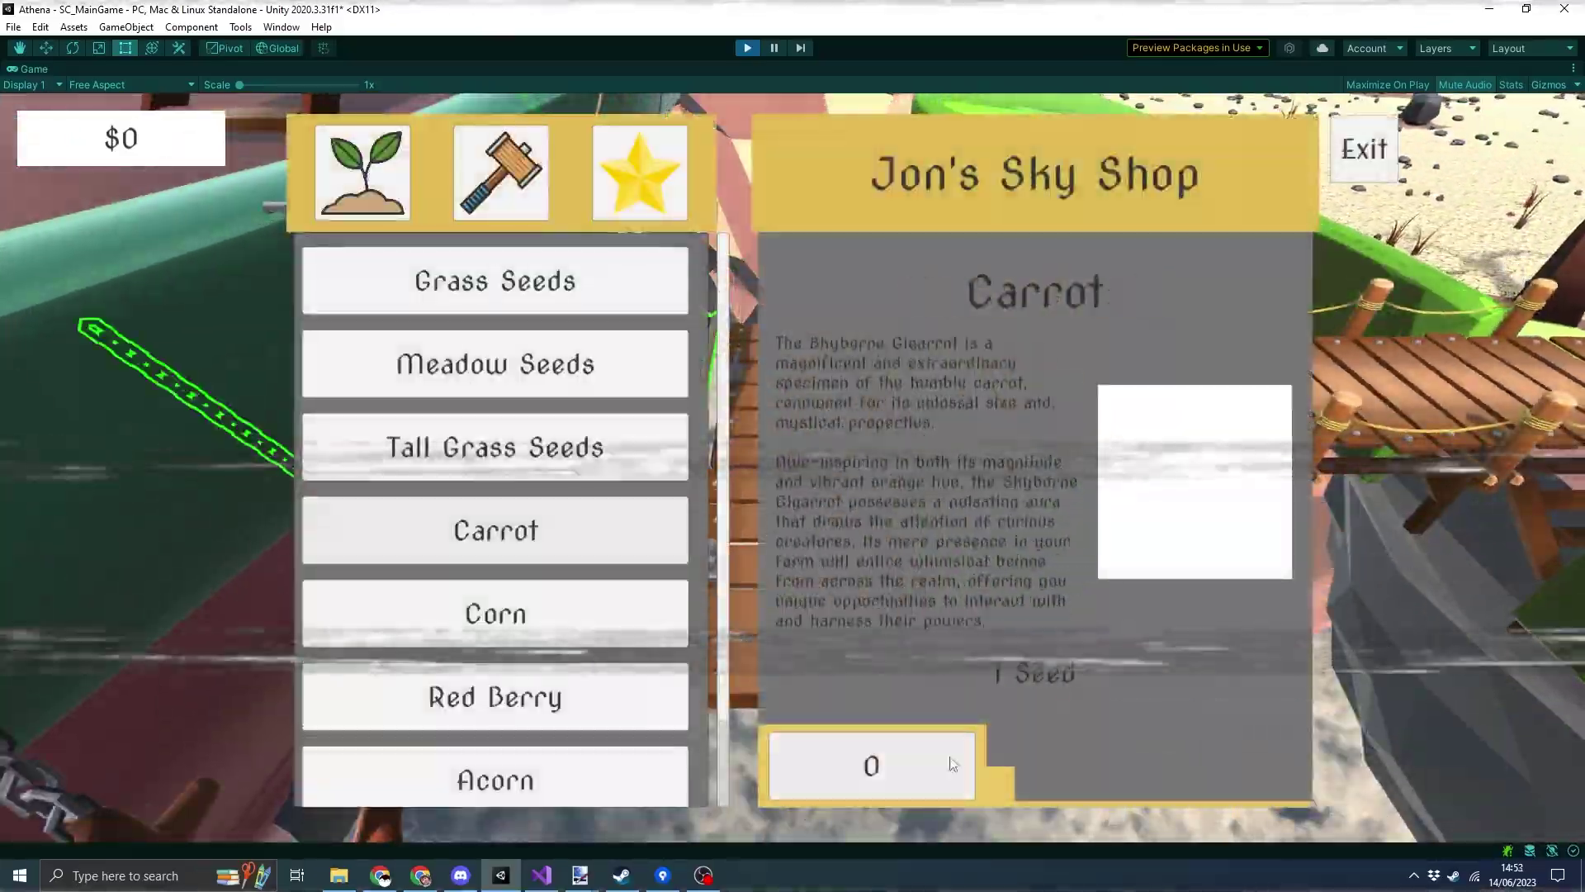
click(949, 765)
Carry the carrot back over the cracked earth to the creatures gathered beside the green bank.
key(d)
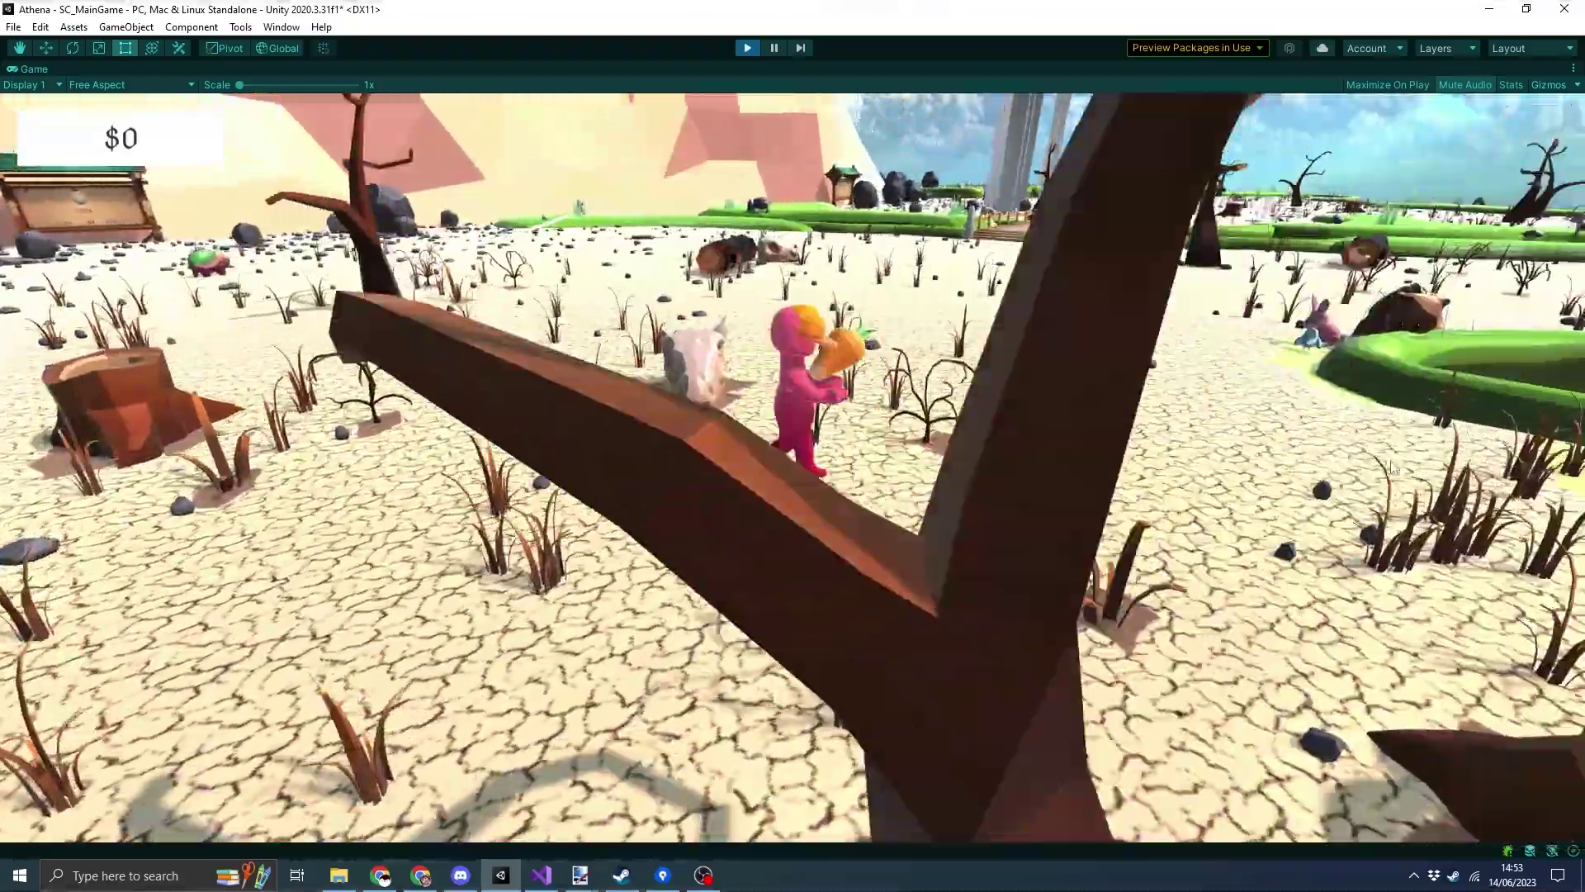
key(d)
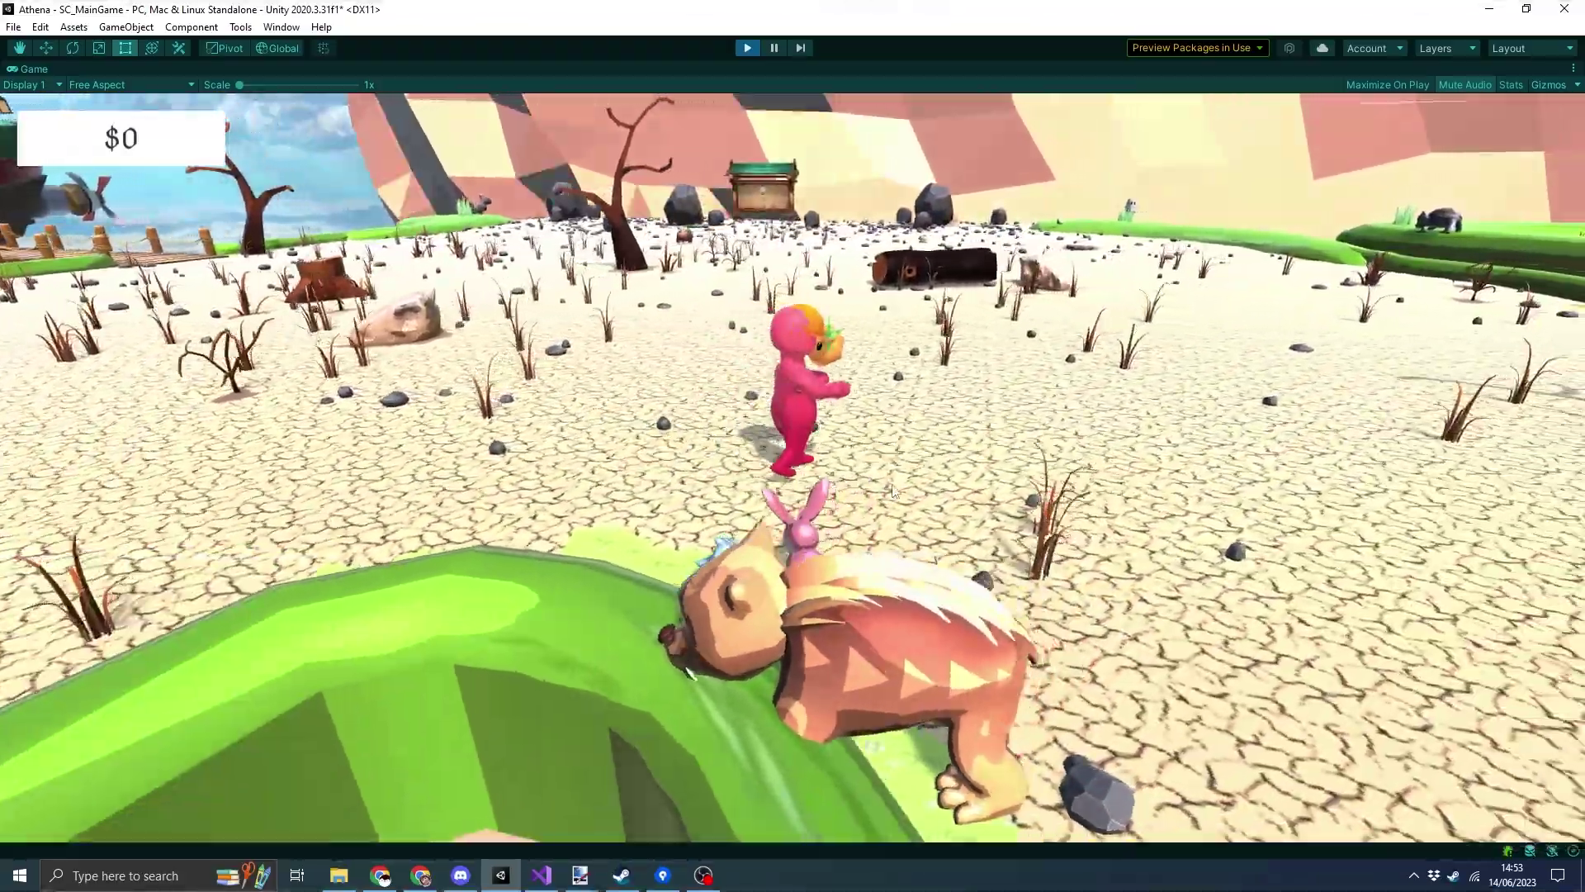
key(a)
key(s)
key(q)
Inspect the current behaviour and requirements of Buttontail and Grizzle while the character holds the carrot.
mouse_move(1103, 565)
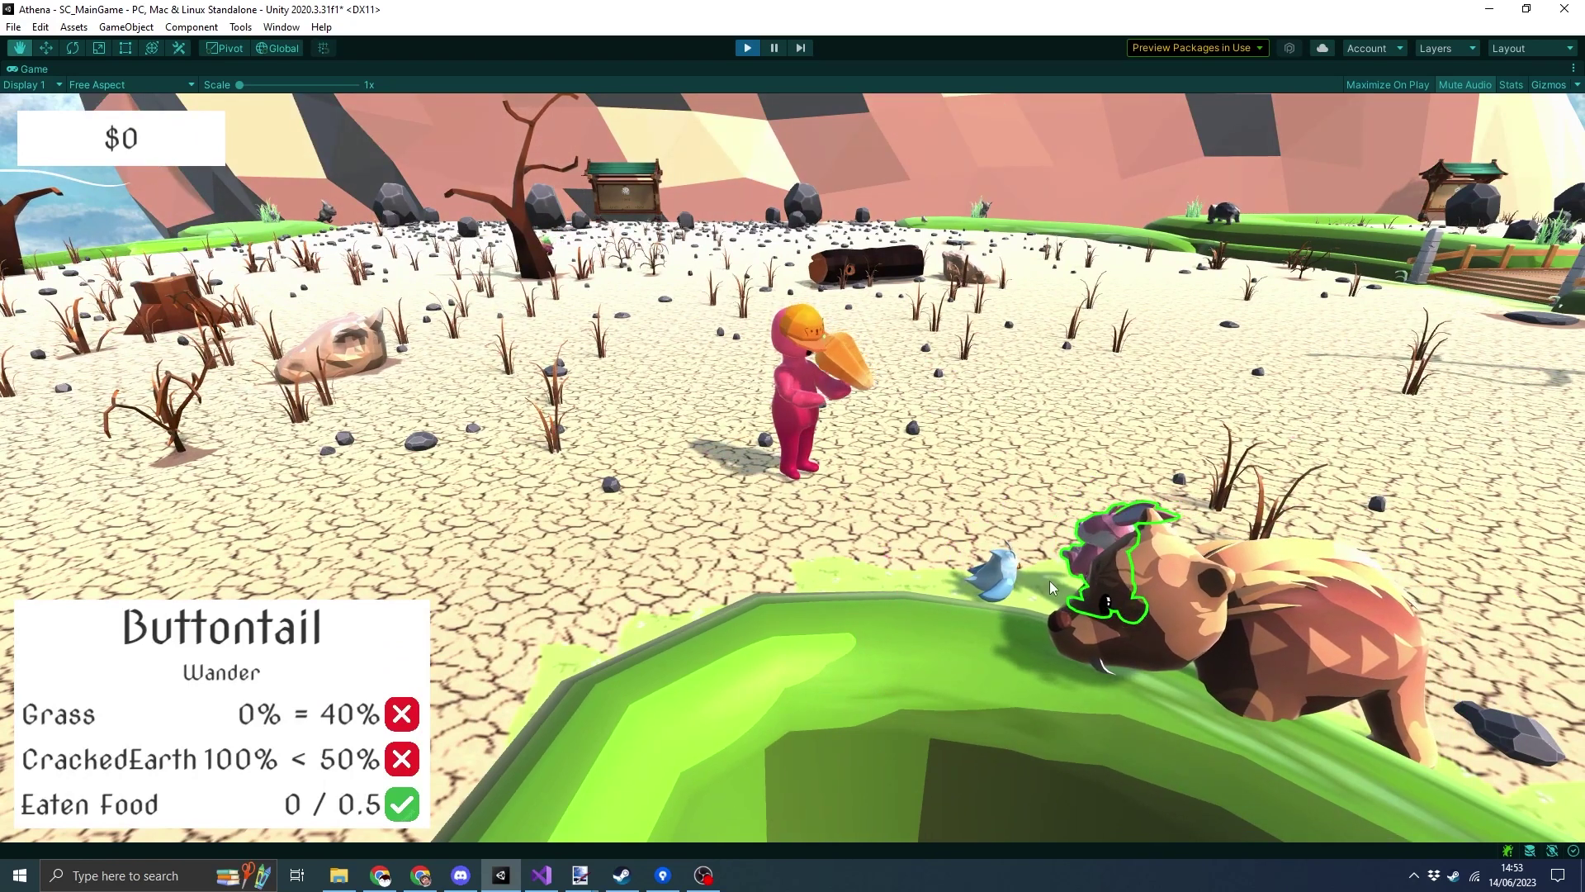
mouse_move(1026, 583)
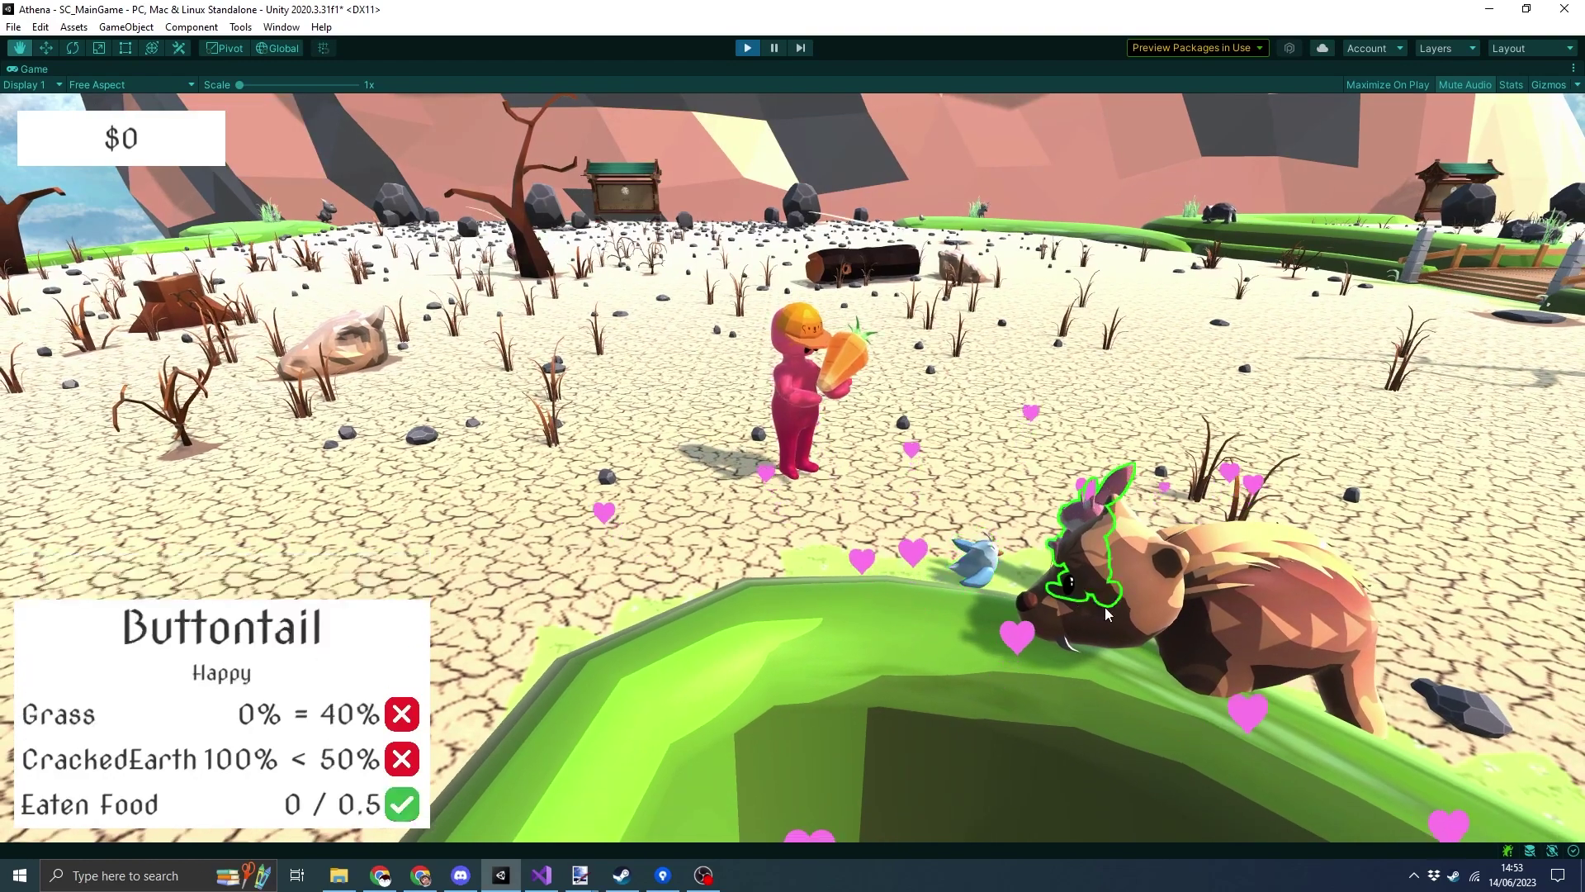
mouse_move(1164, 634)
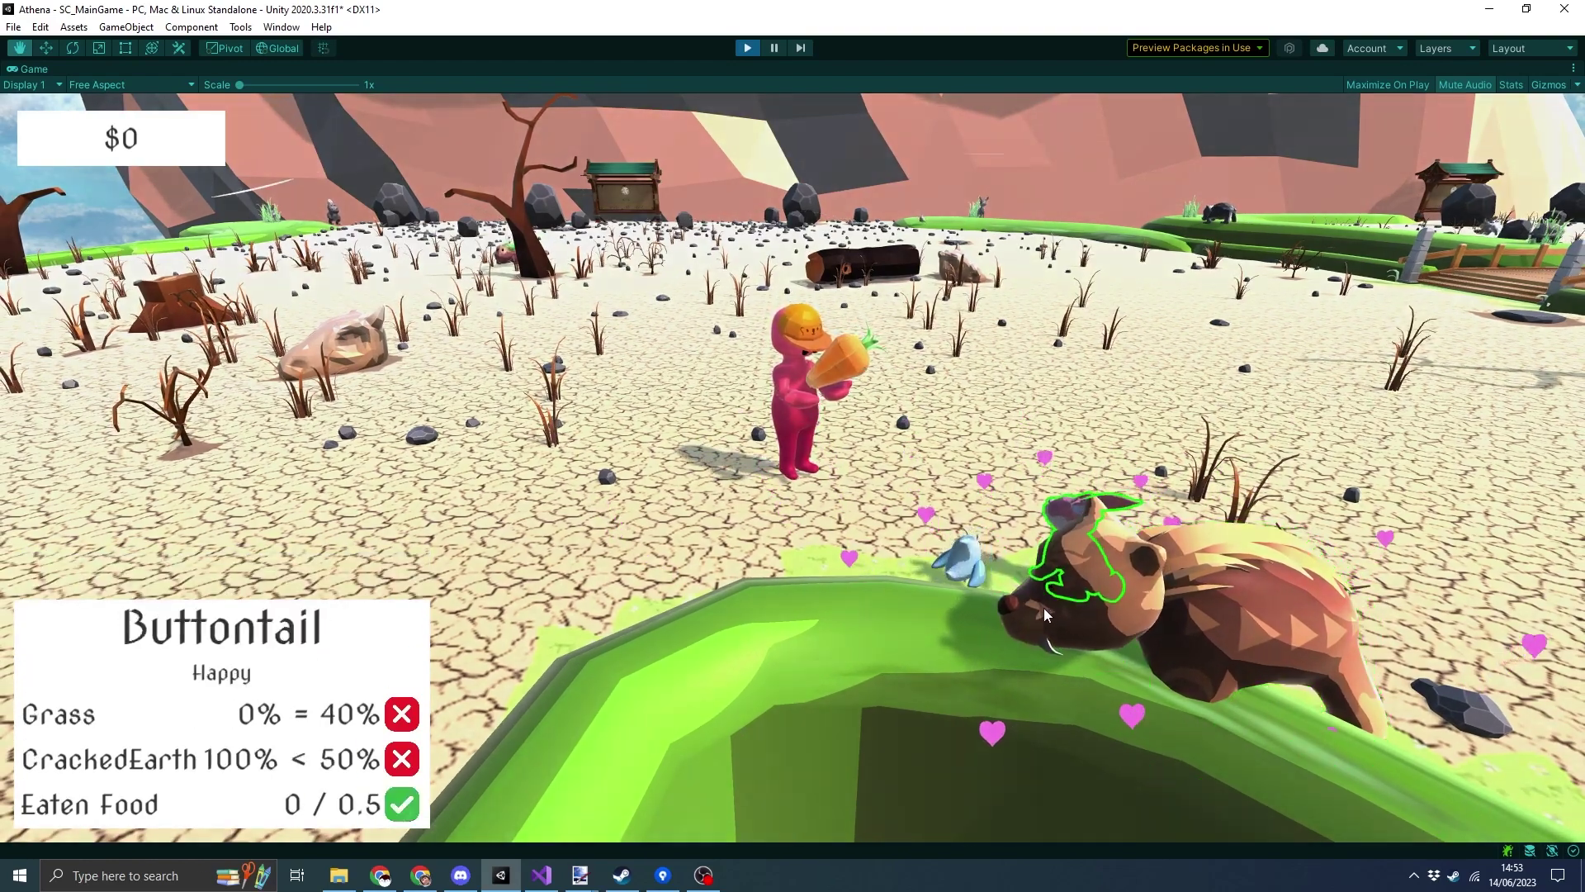
mouse_move(953, 573)
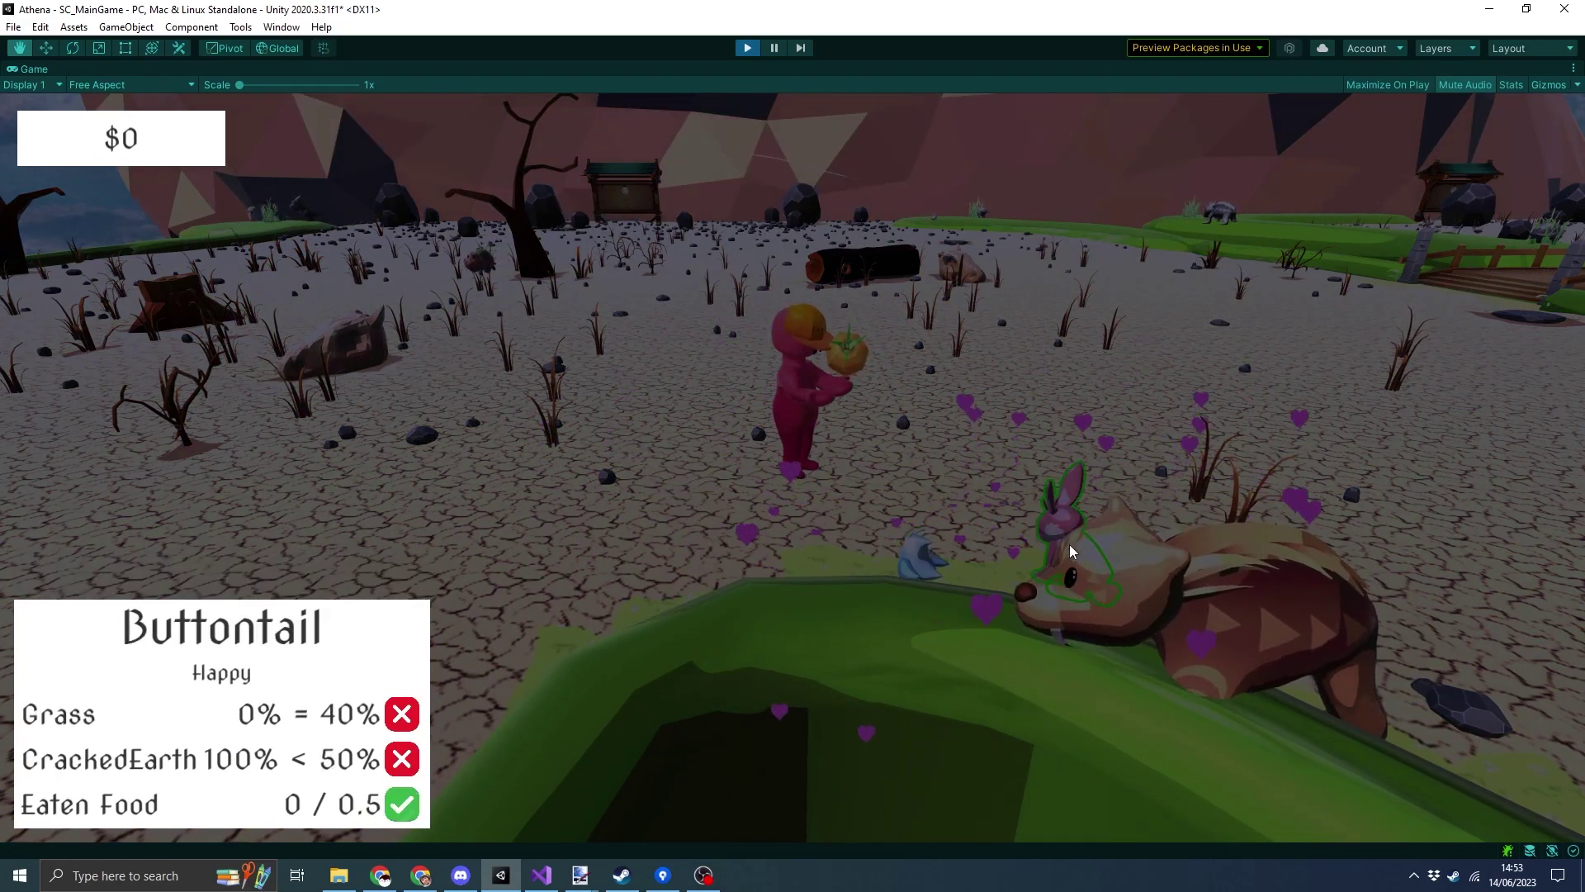
mouse_move(1245, 620)
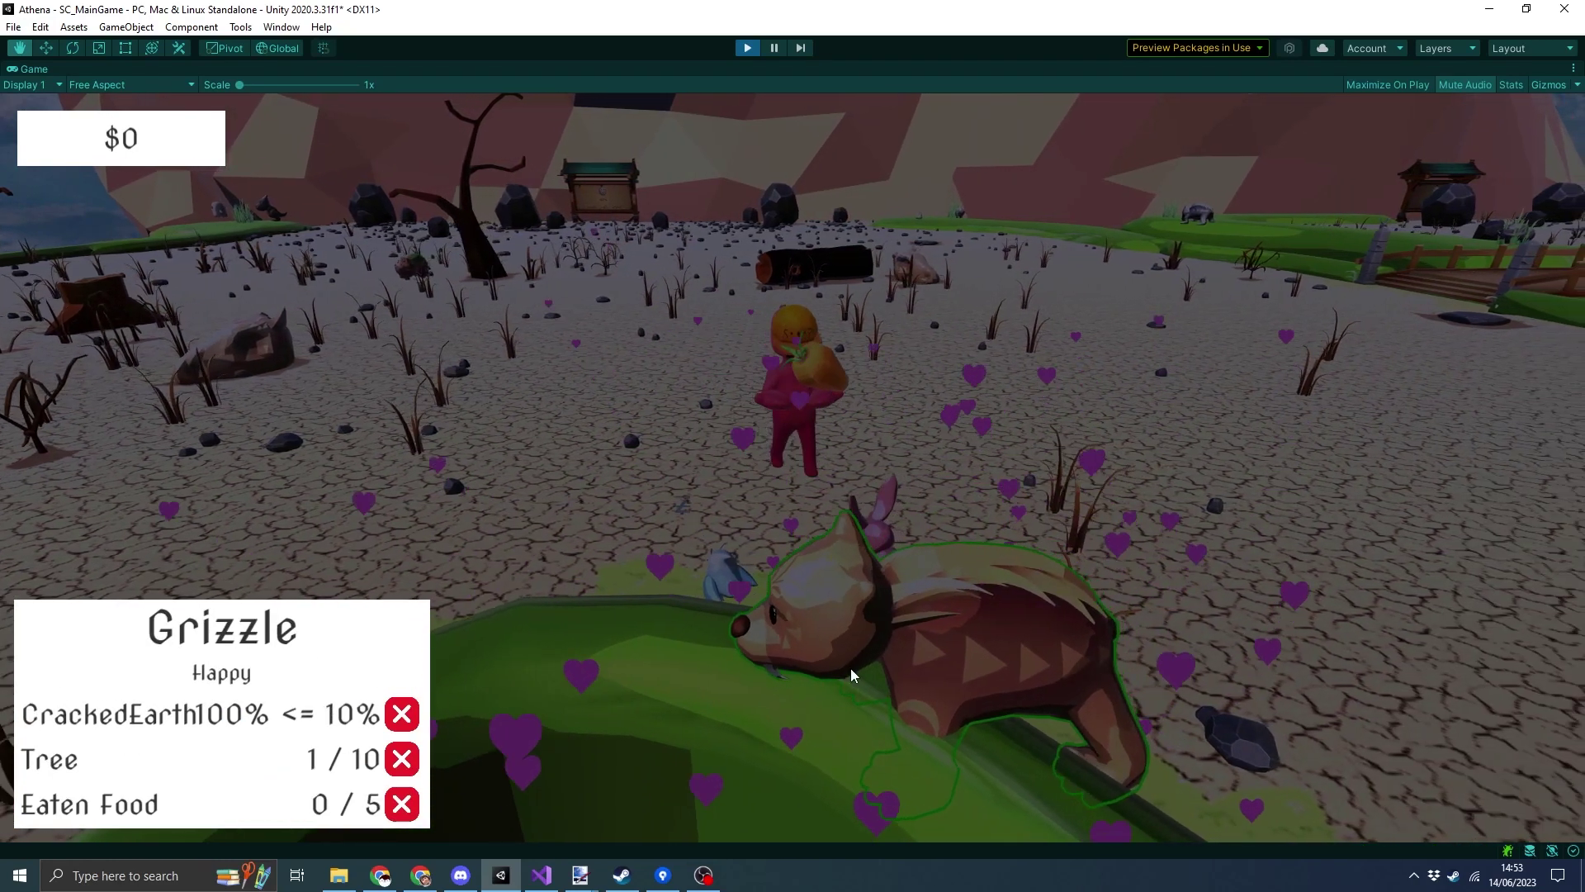
Walk the character around the group and inspect the behaviour and requirements of Spike and Chirp.
key(s)
key(d)
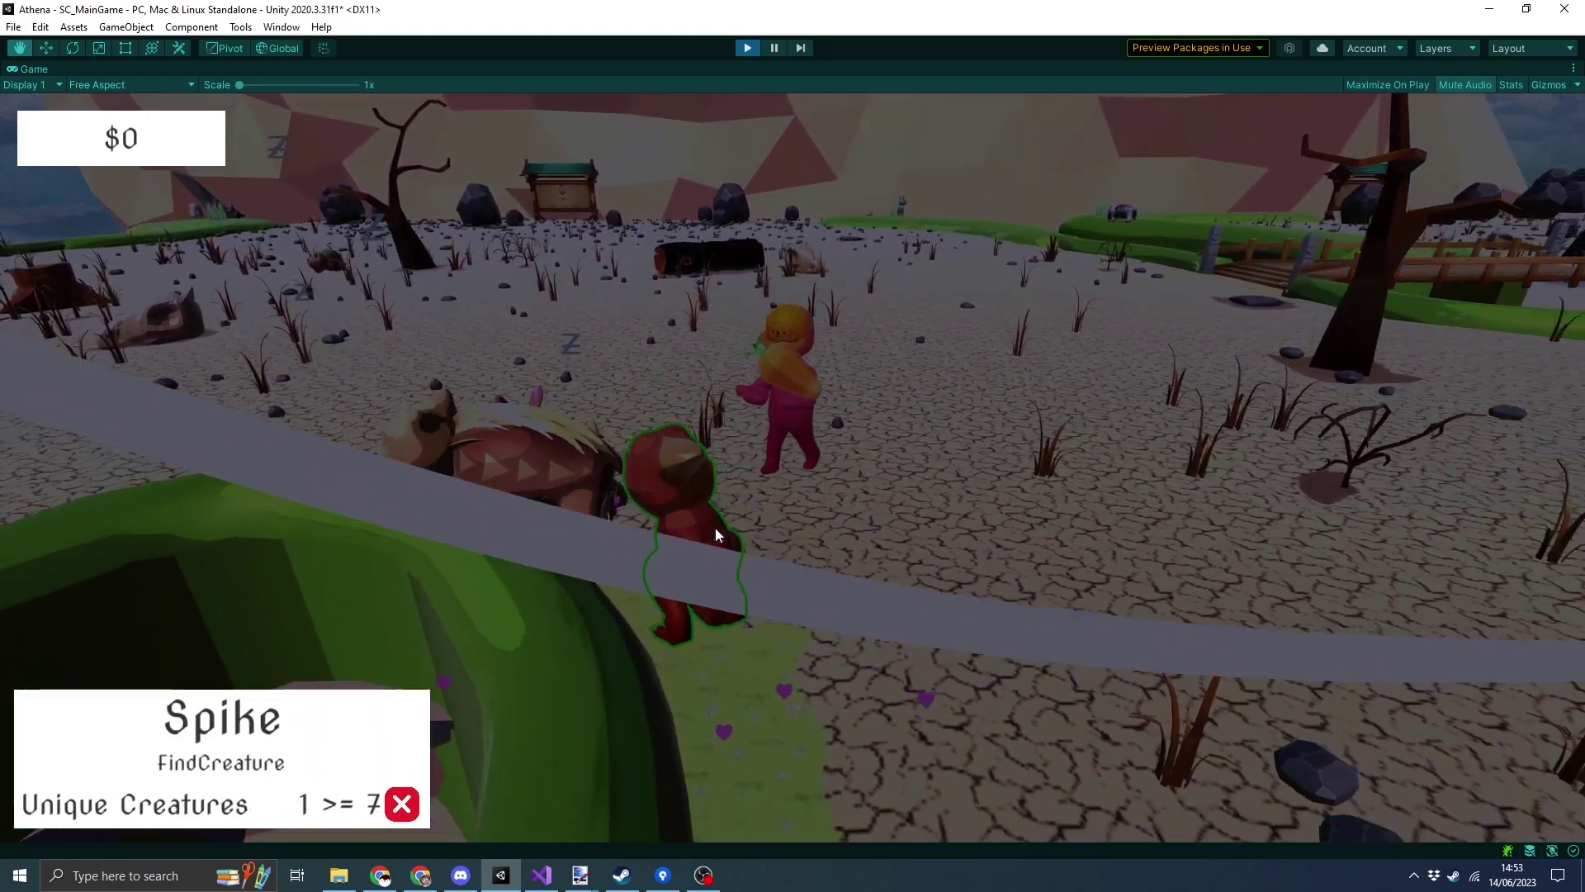
key(w)
key(a)
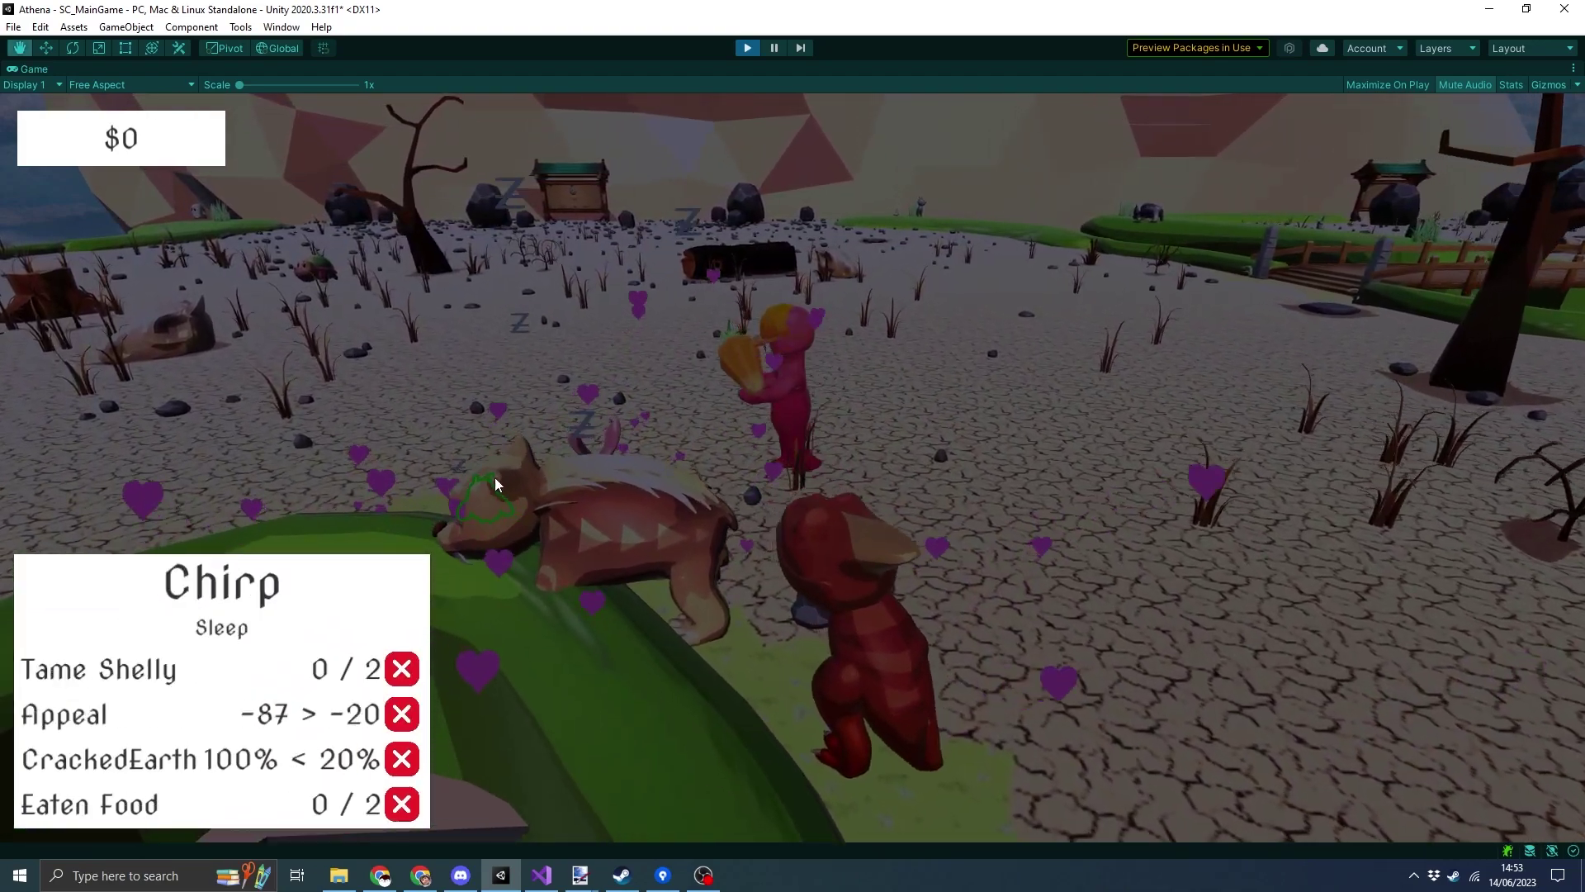
key(s)
key(a)
key(t)
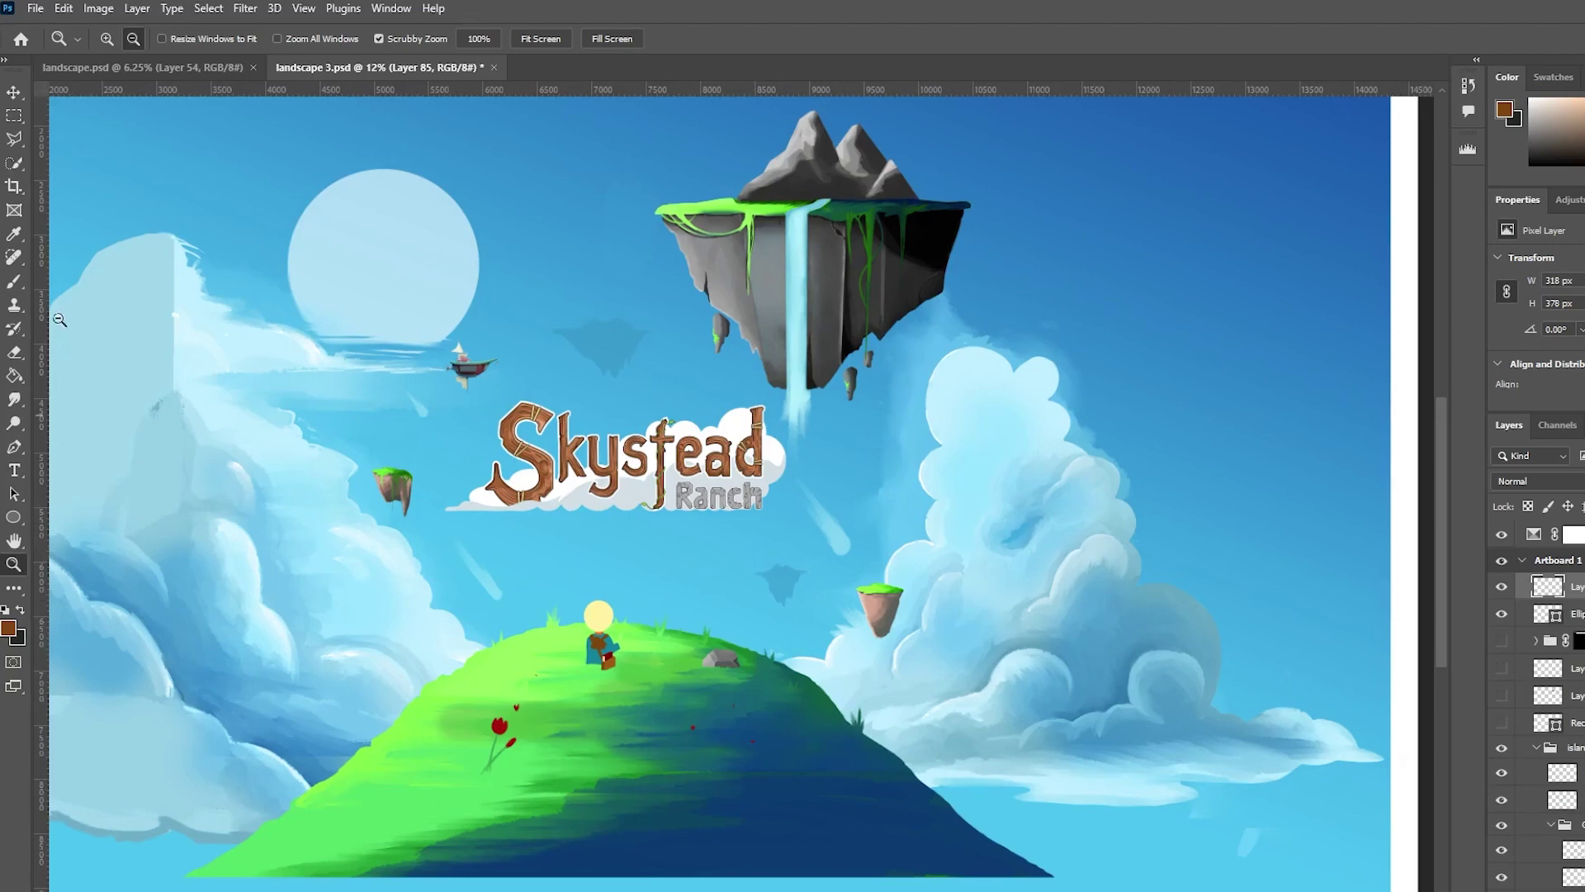
Switch to Photoshop and look at the small airship in the Skystead Ranch landscape artwork.
mouse_move(468, 365)
mouse_down()
mouse_move(386, 372)
mouse_move(465, 389)
mouse_up()
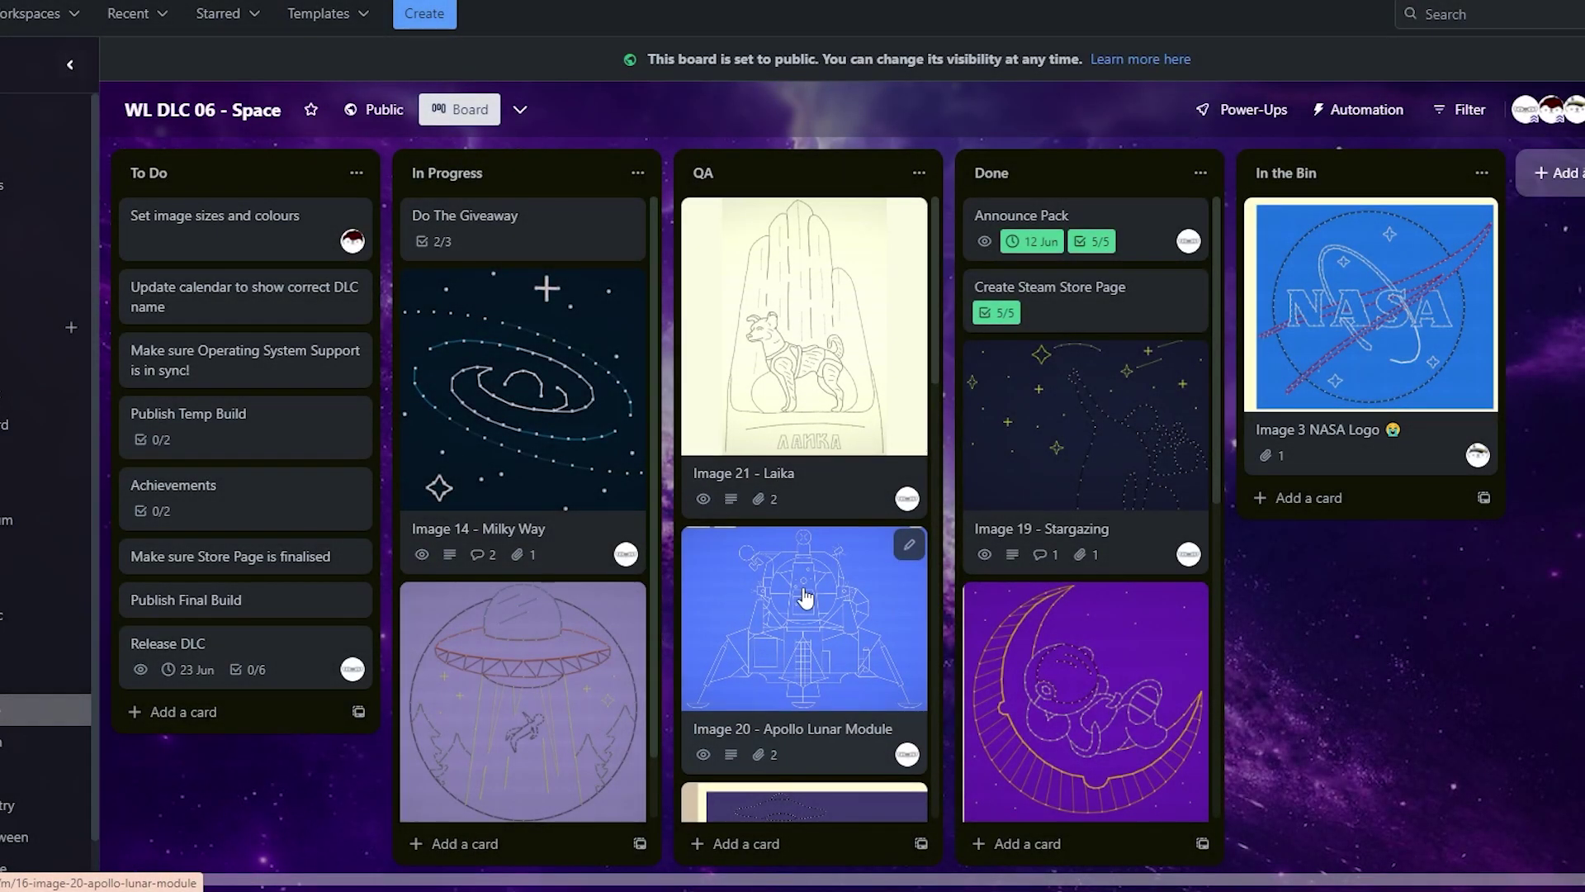
Switch to the WL DLC 06 - Space board in Trello and view the Image 20 - Apollo Lunar Module card's cover image enlarged.
click(805, 597)
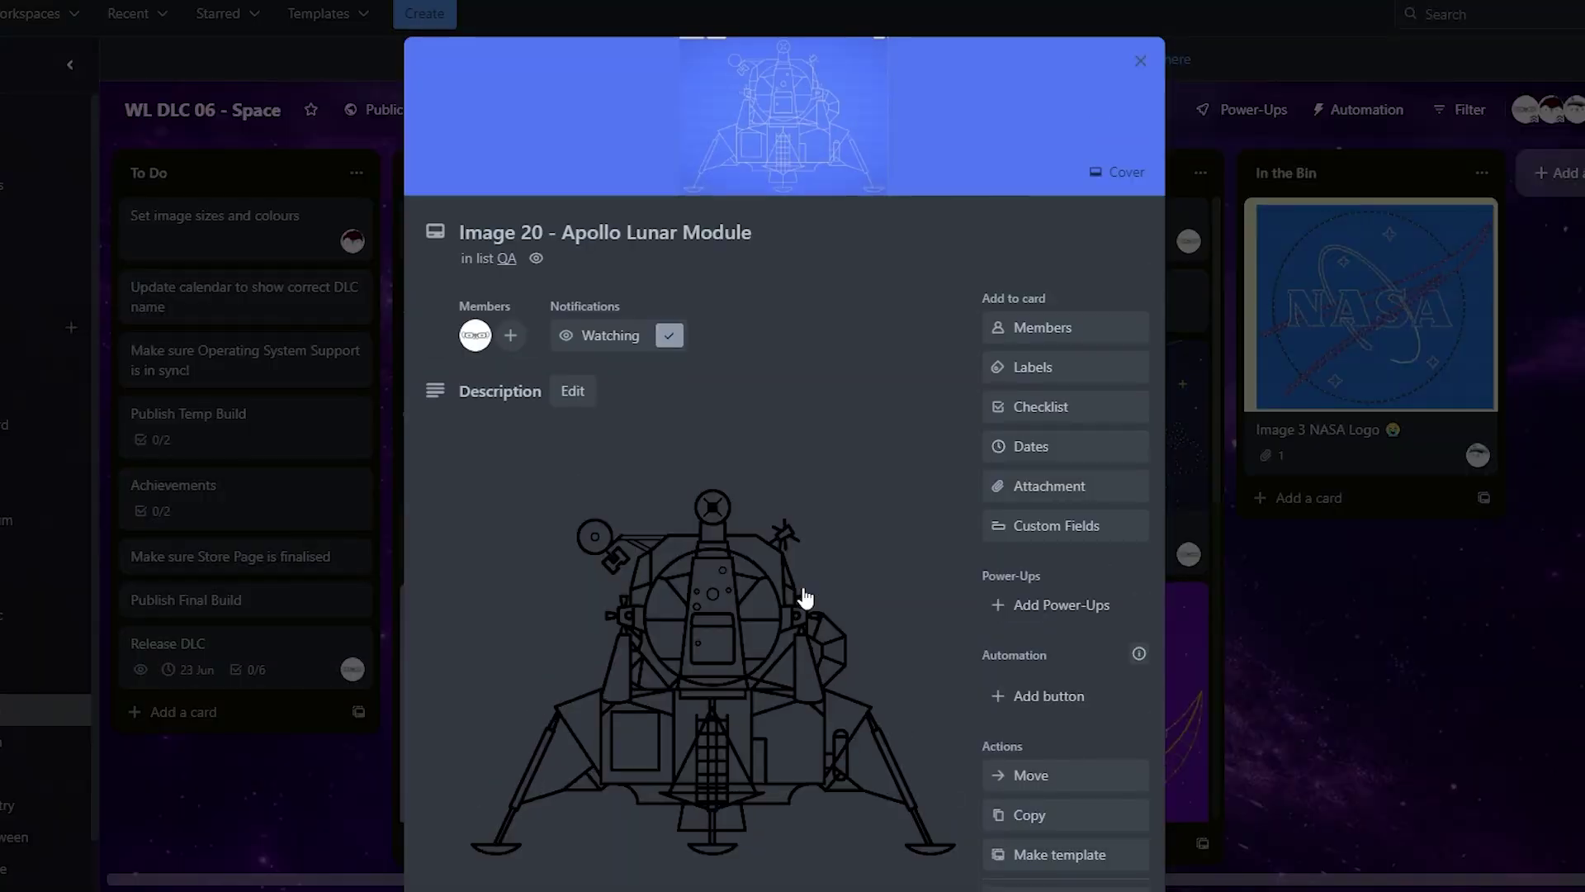
click(774, 114)
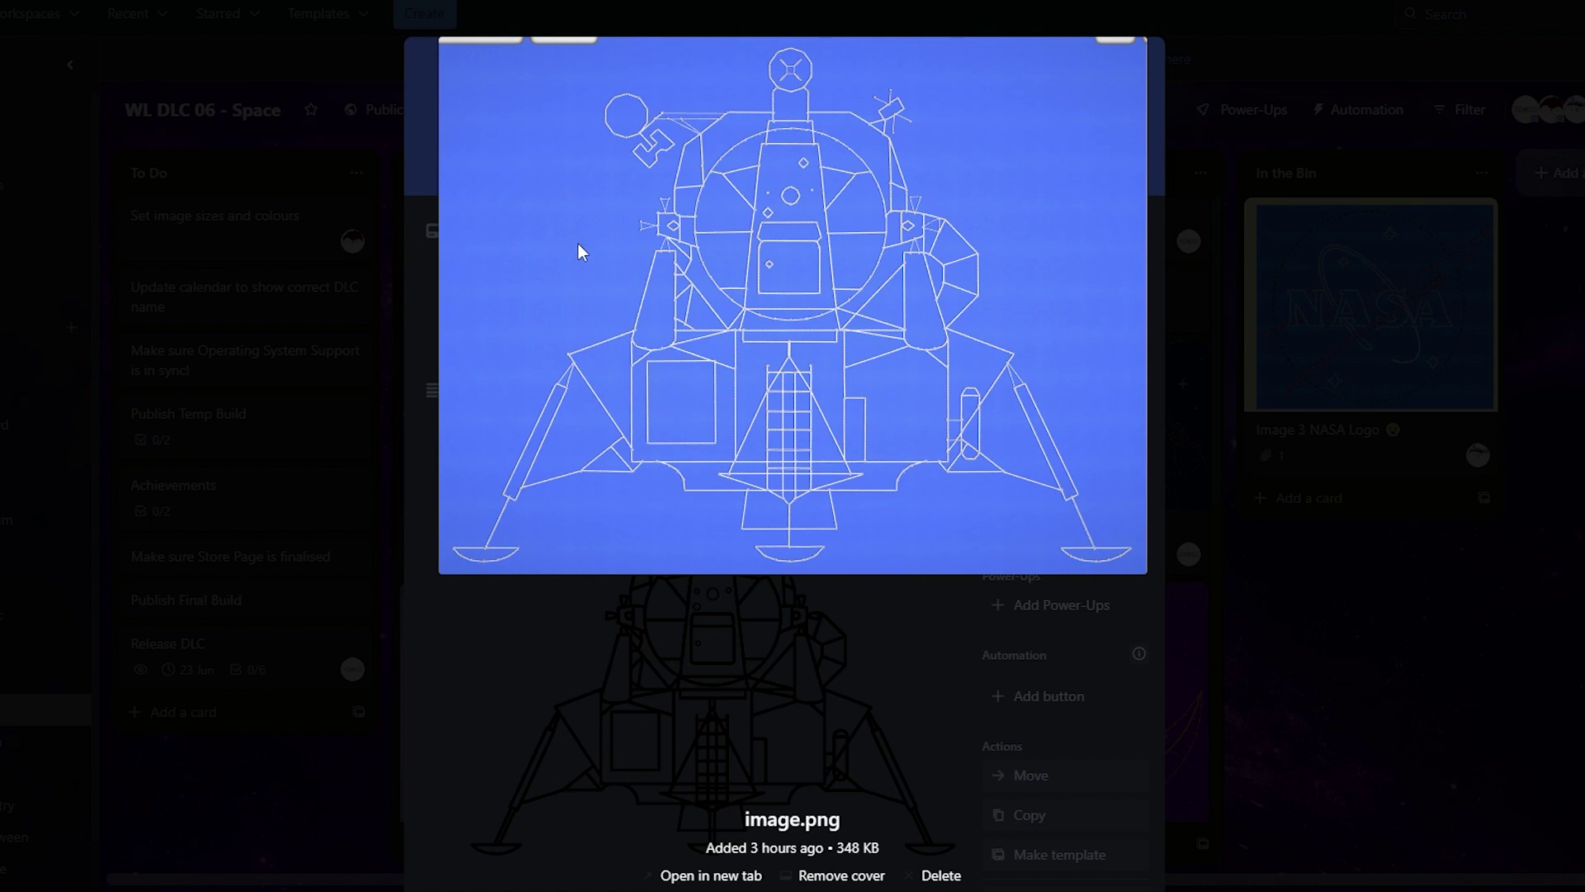
click(652, 689)
Look through the Apollo Lunar Module card's reference drawing, attachments and activity, and return to its heading.
scroll(612, 627, down, 1)
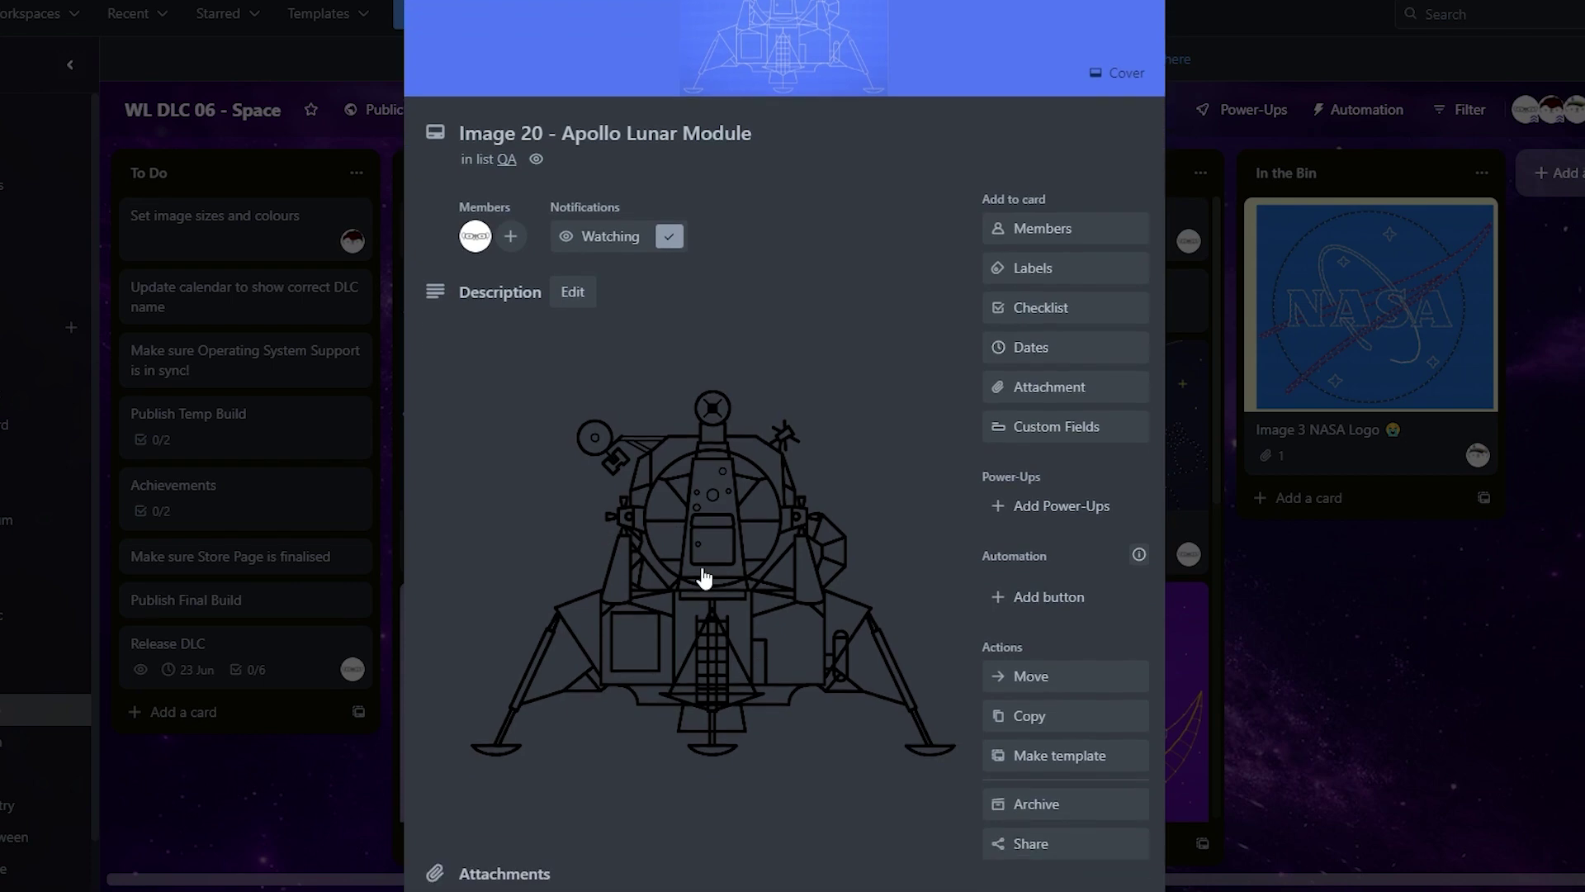
scroll(629, 474, down, 1)
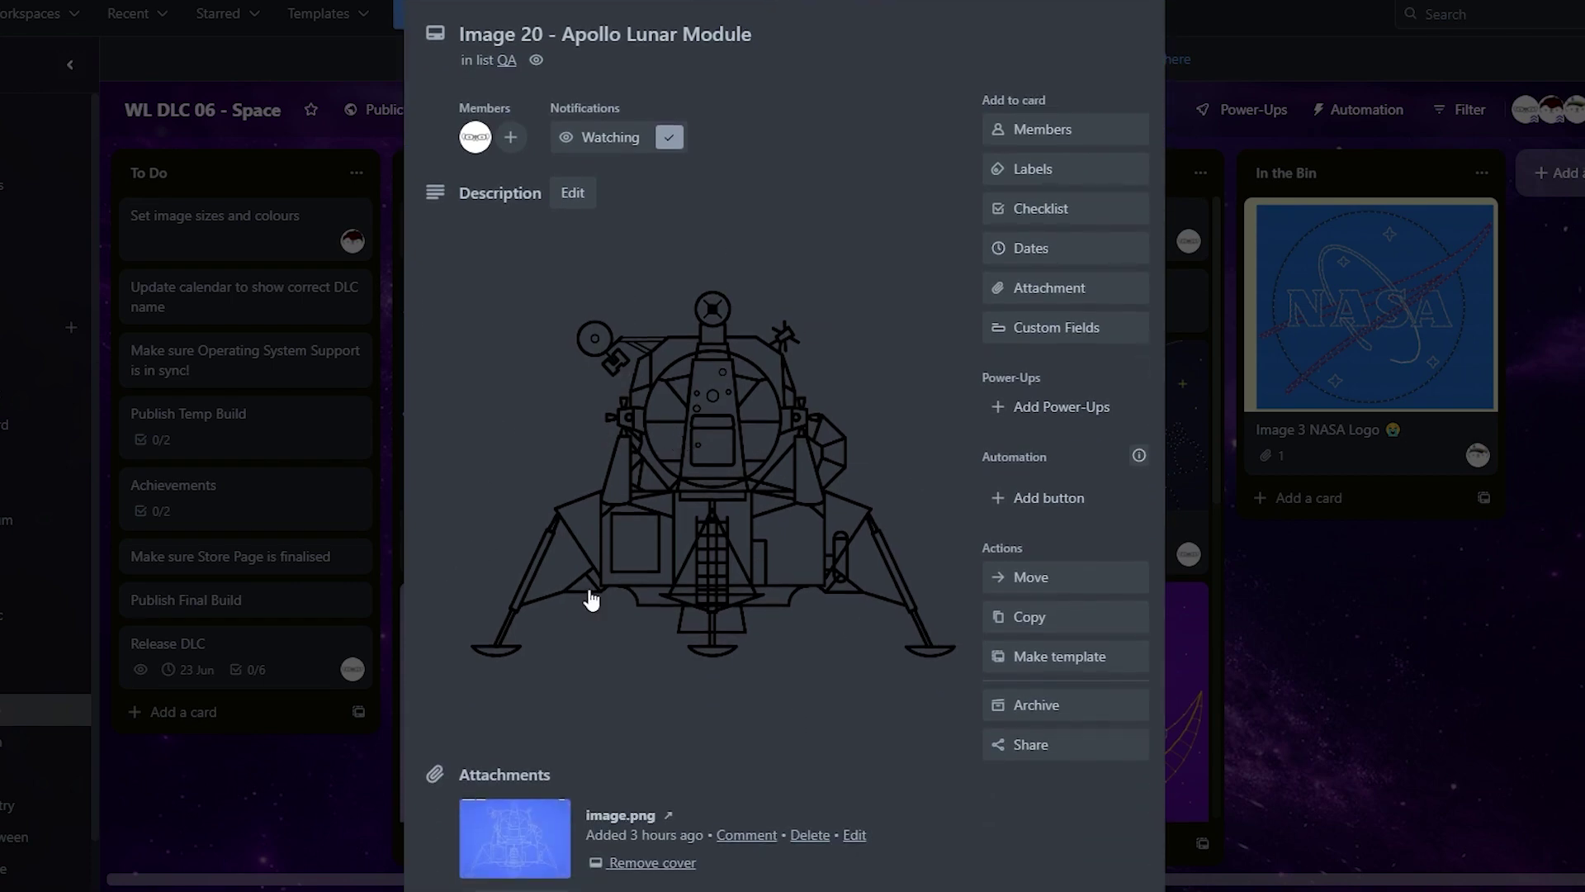
scroll(710, 463, down, 8)
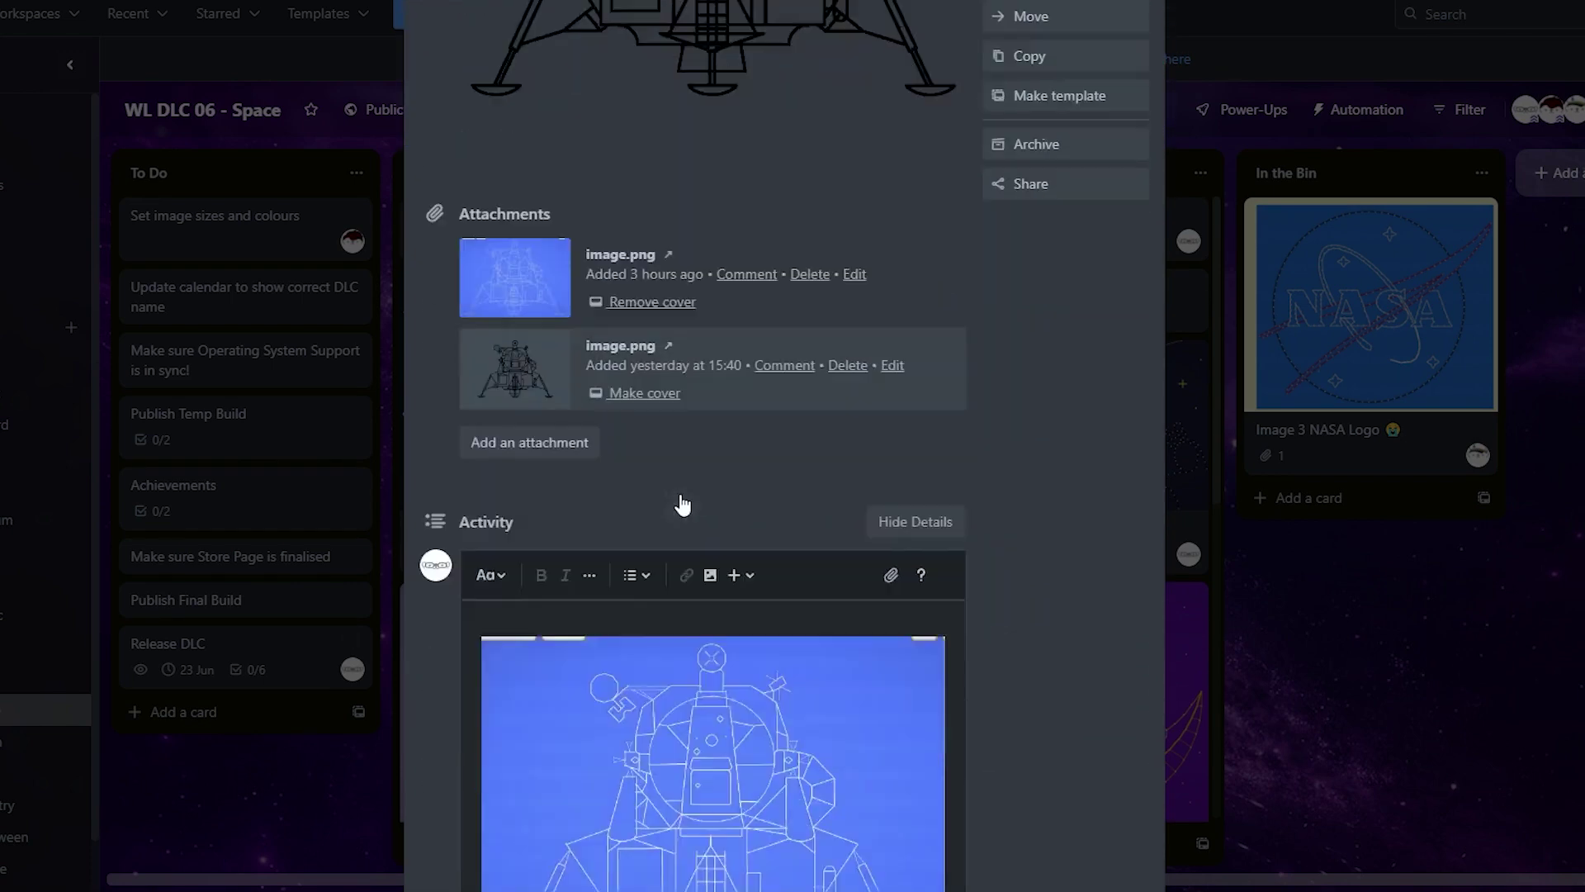
scroll(685, 570, down, 1)
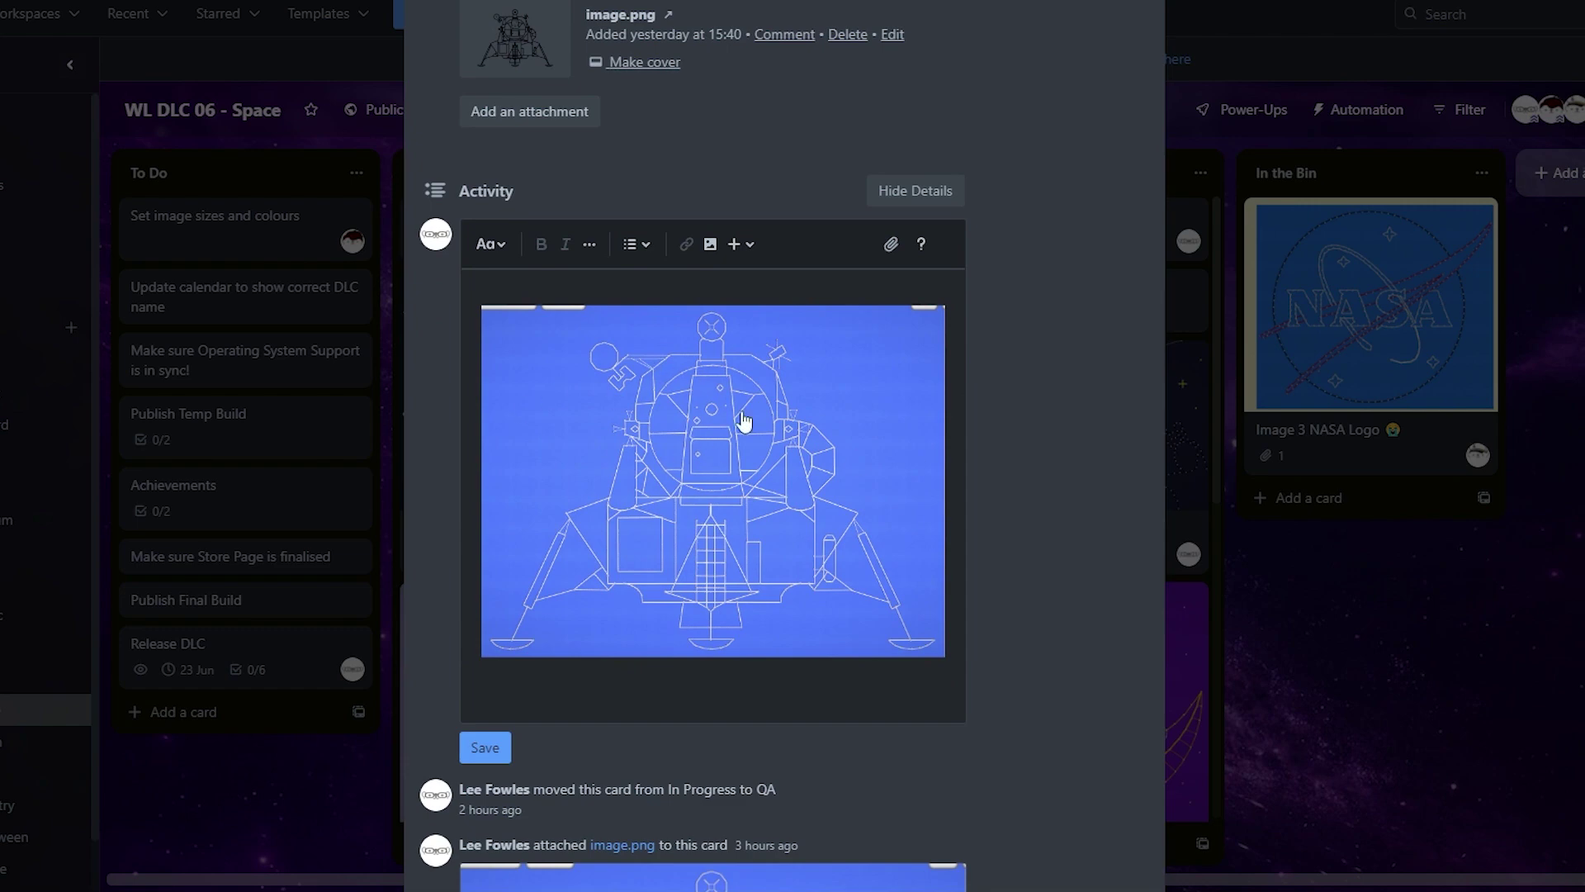
scroll(707, 509, up, 5)
scroll(708, 510, up, 6)
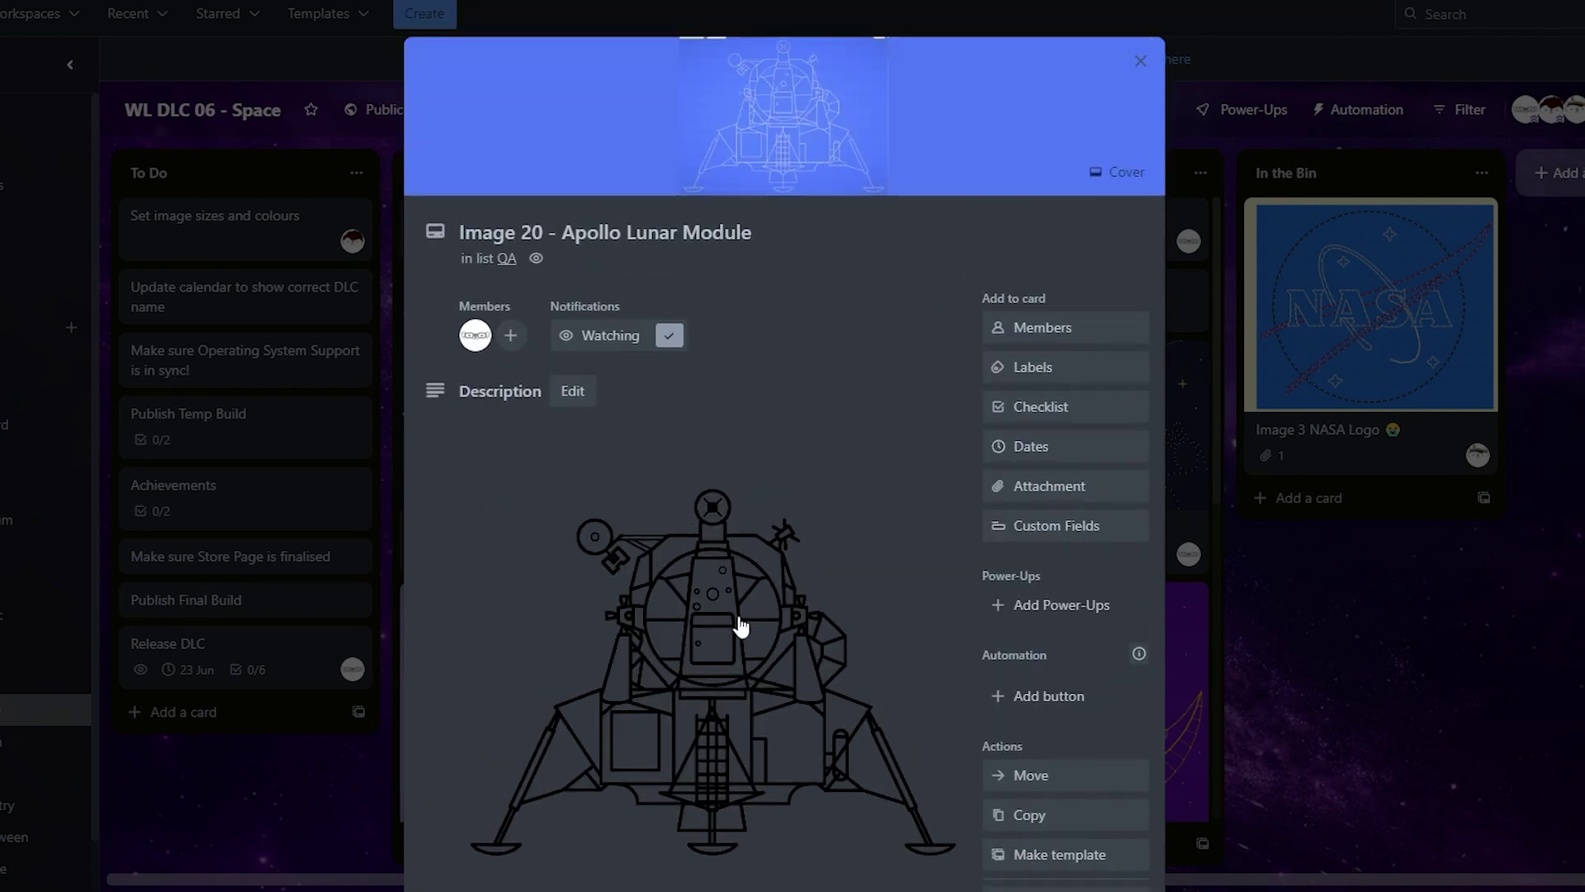
View the lunar module cover image enlarged once more, and close the card.
click(796, 101)
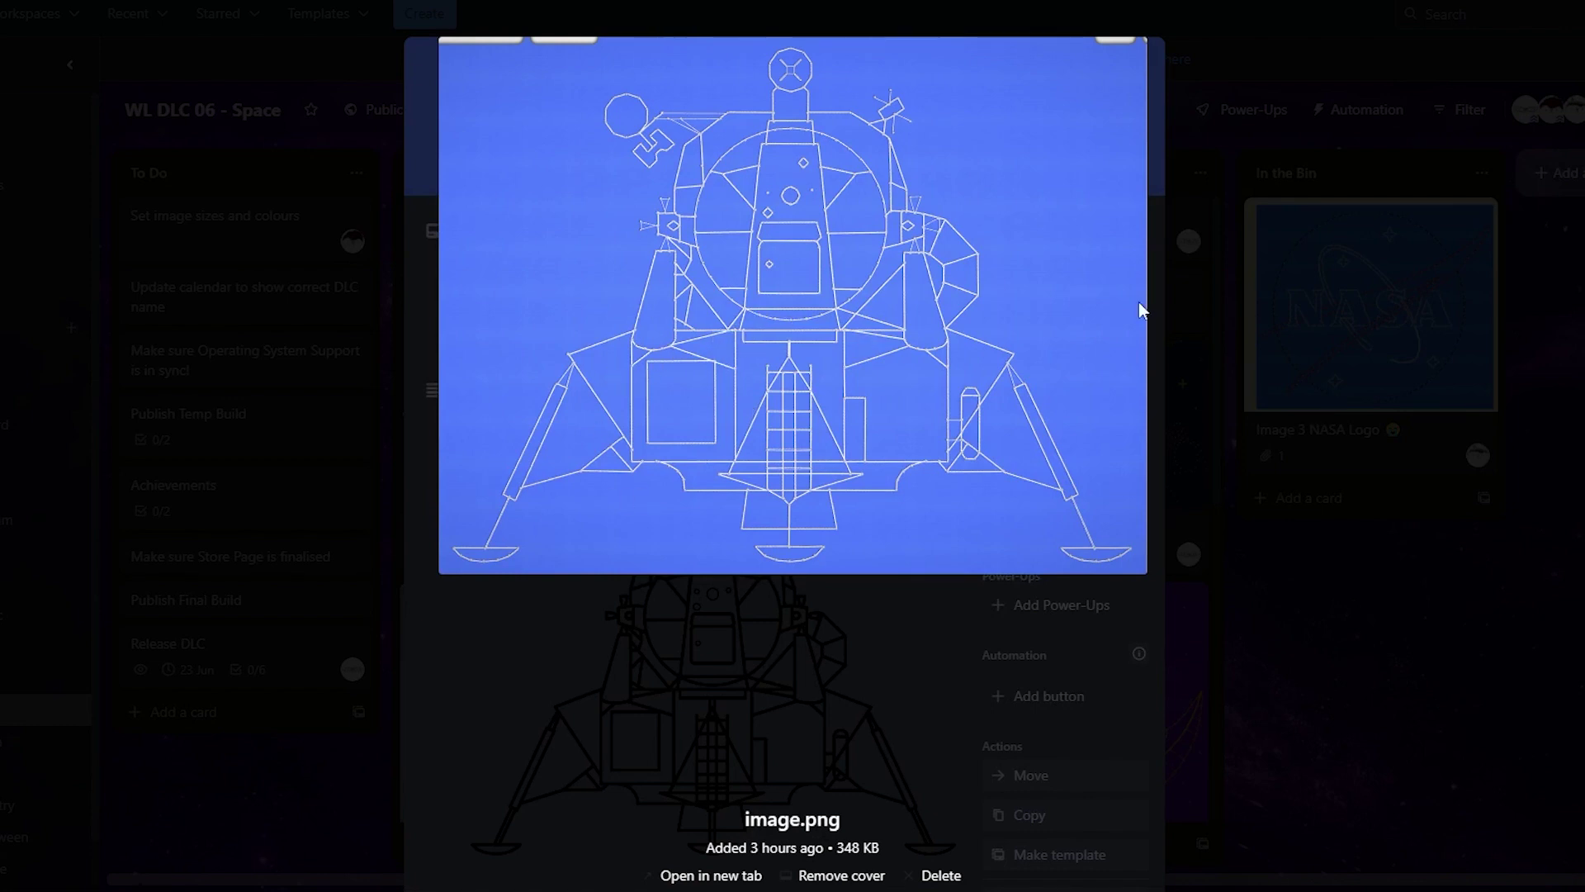
click(1369, 684)
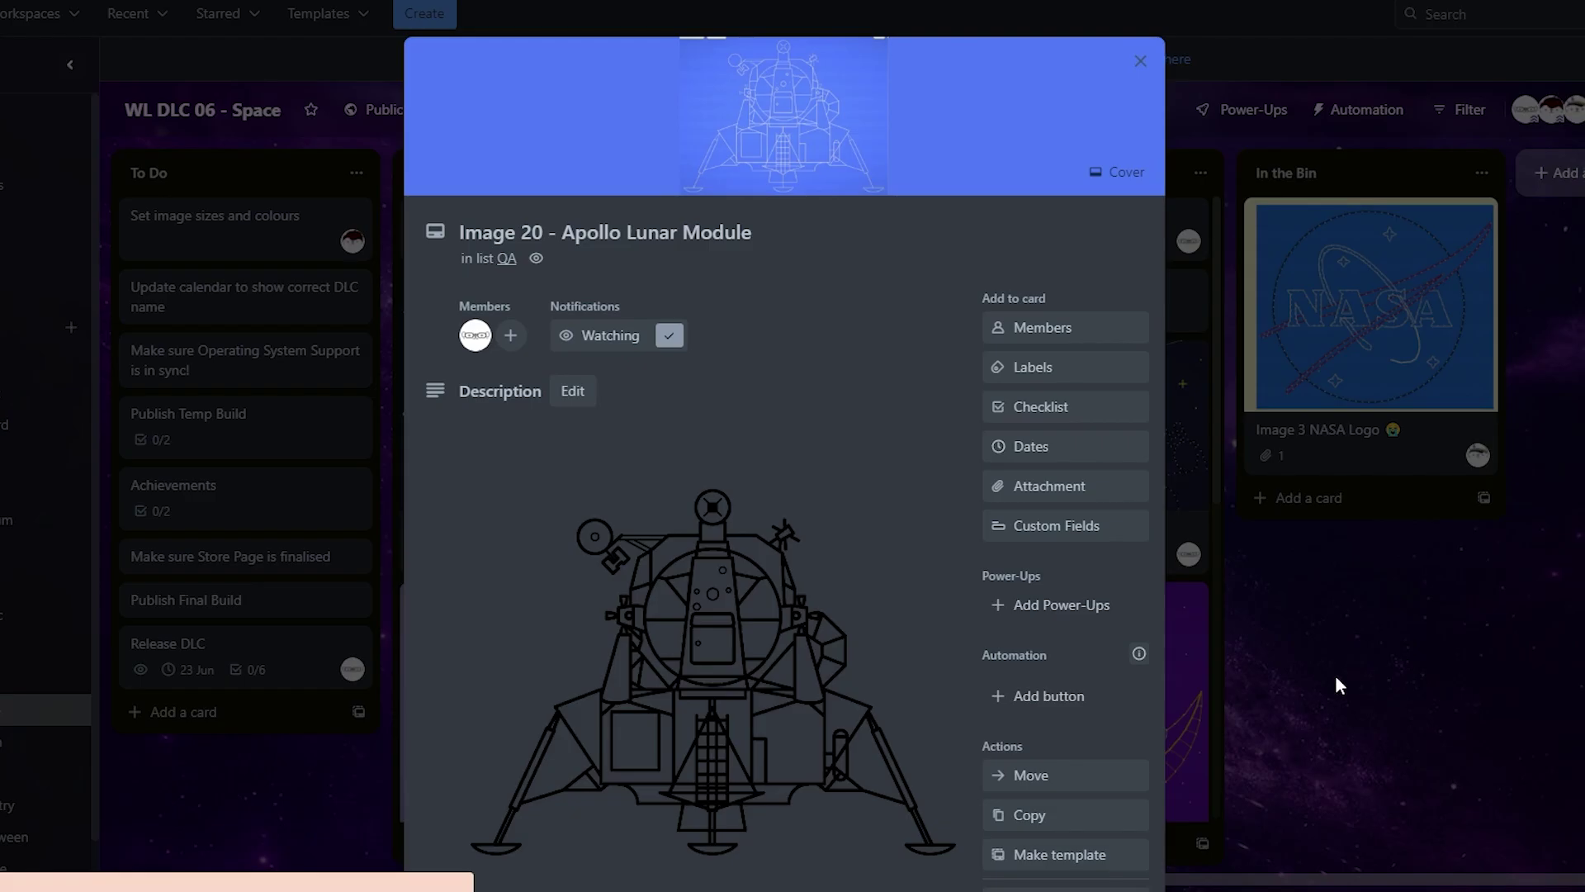
click(1335, 676)
Open the Image 21 - Laika card from the QA list and look through its sketch, attachments and activity.
click(796, 358)
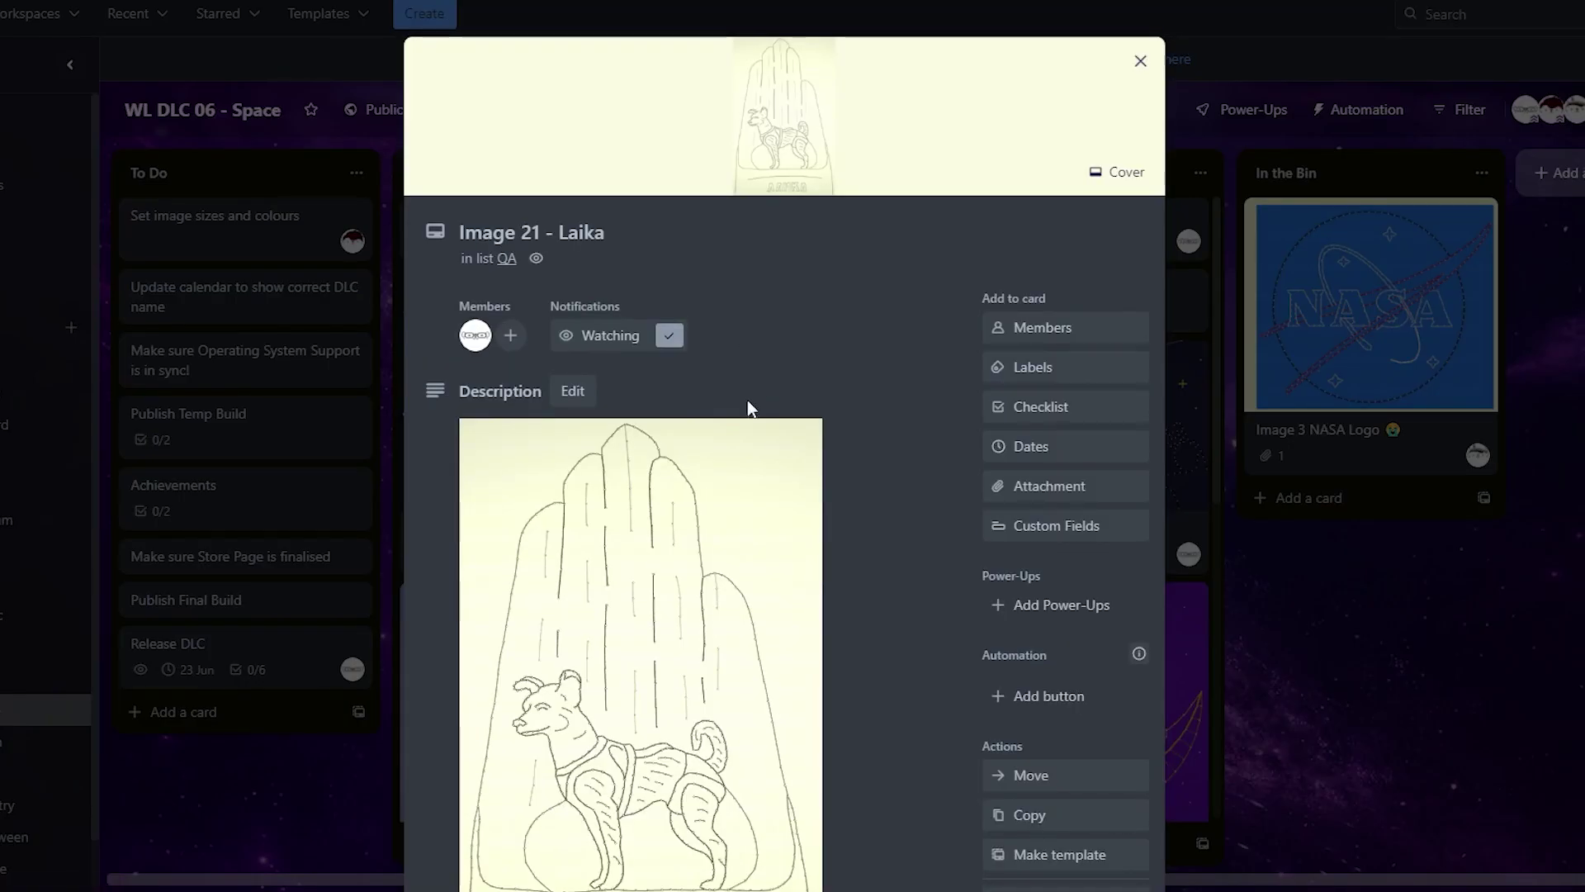
scroll(746, 399, down, 15)
scroll(663, 474, up, 7)
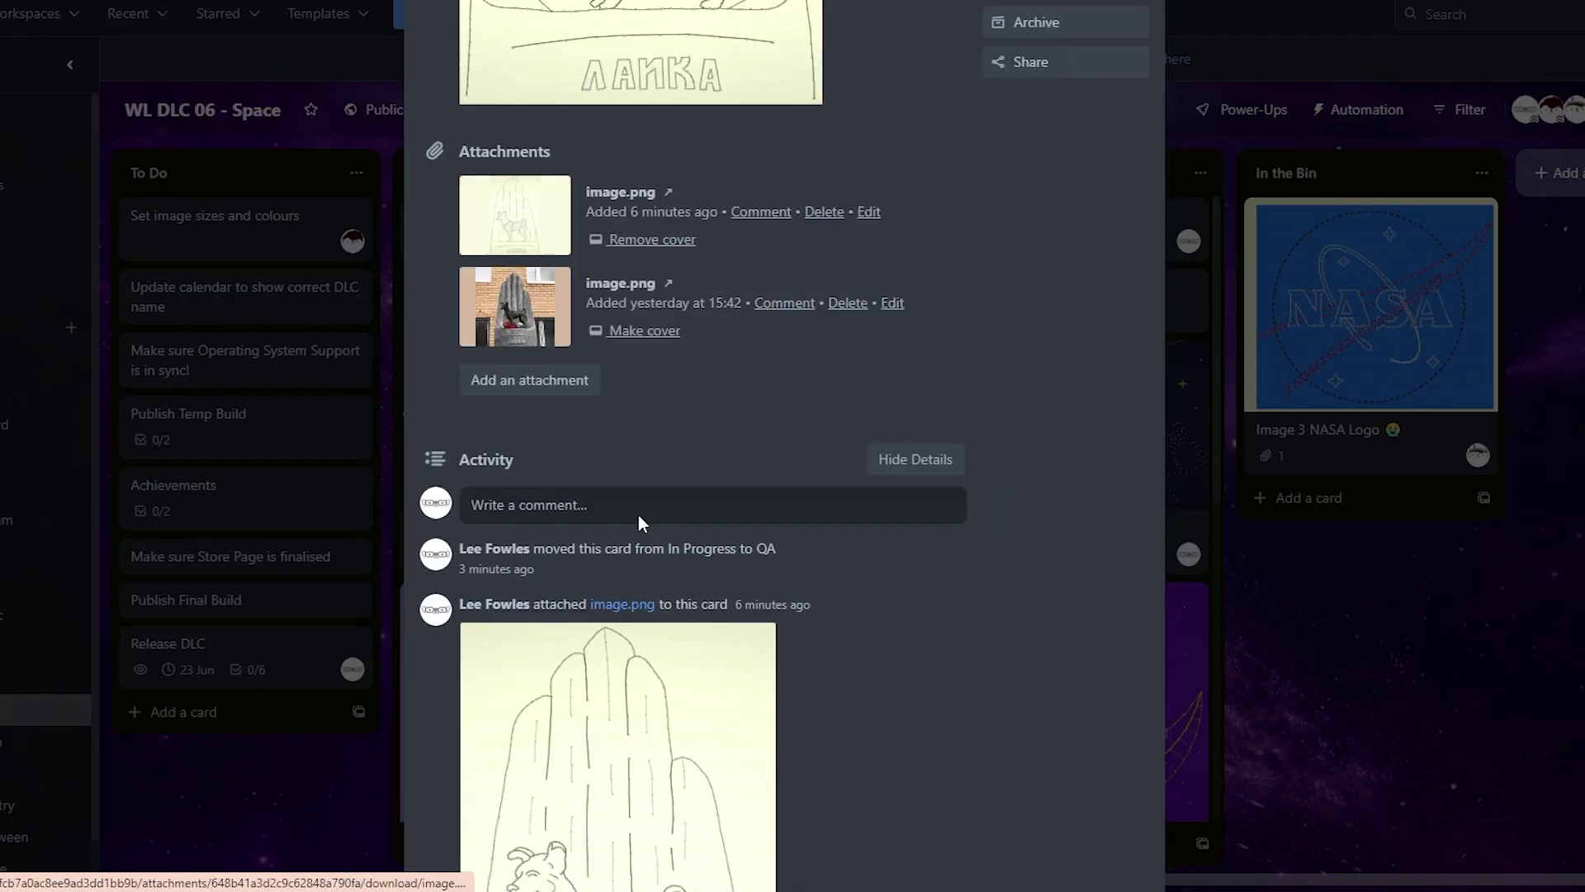
scroll(637, 521, up, 7)
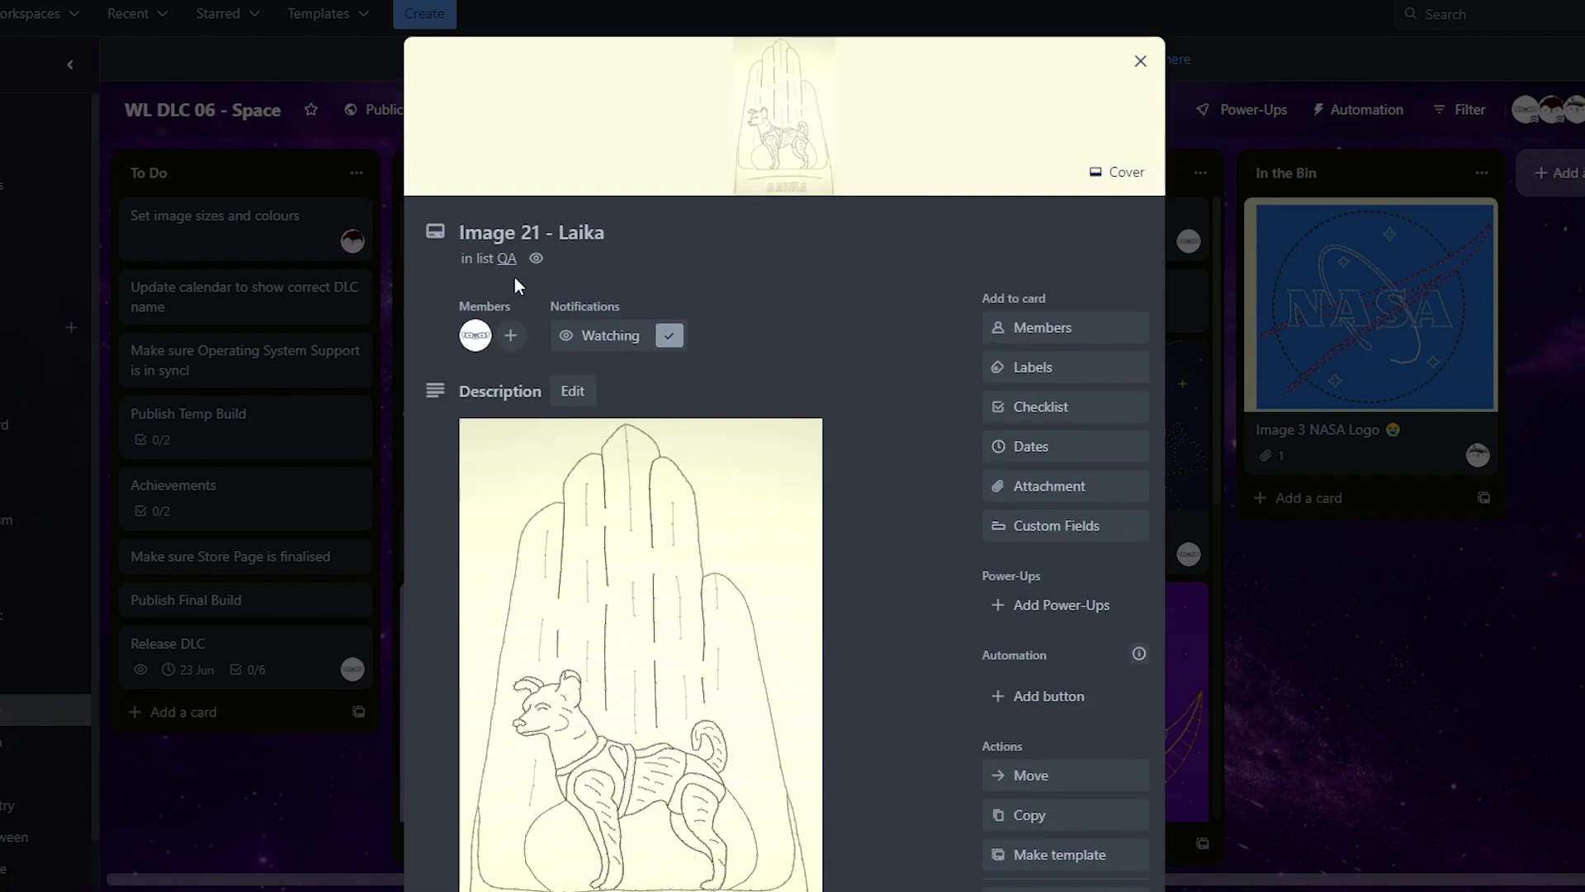
View the attached reference photo of the Laika statue at full size and return to the card.
scroll(619, 396, down, 5)
scroll(548, 471, down, 3)
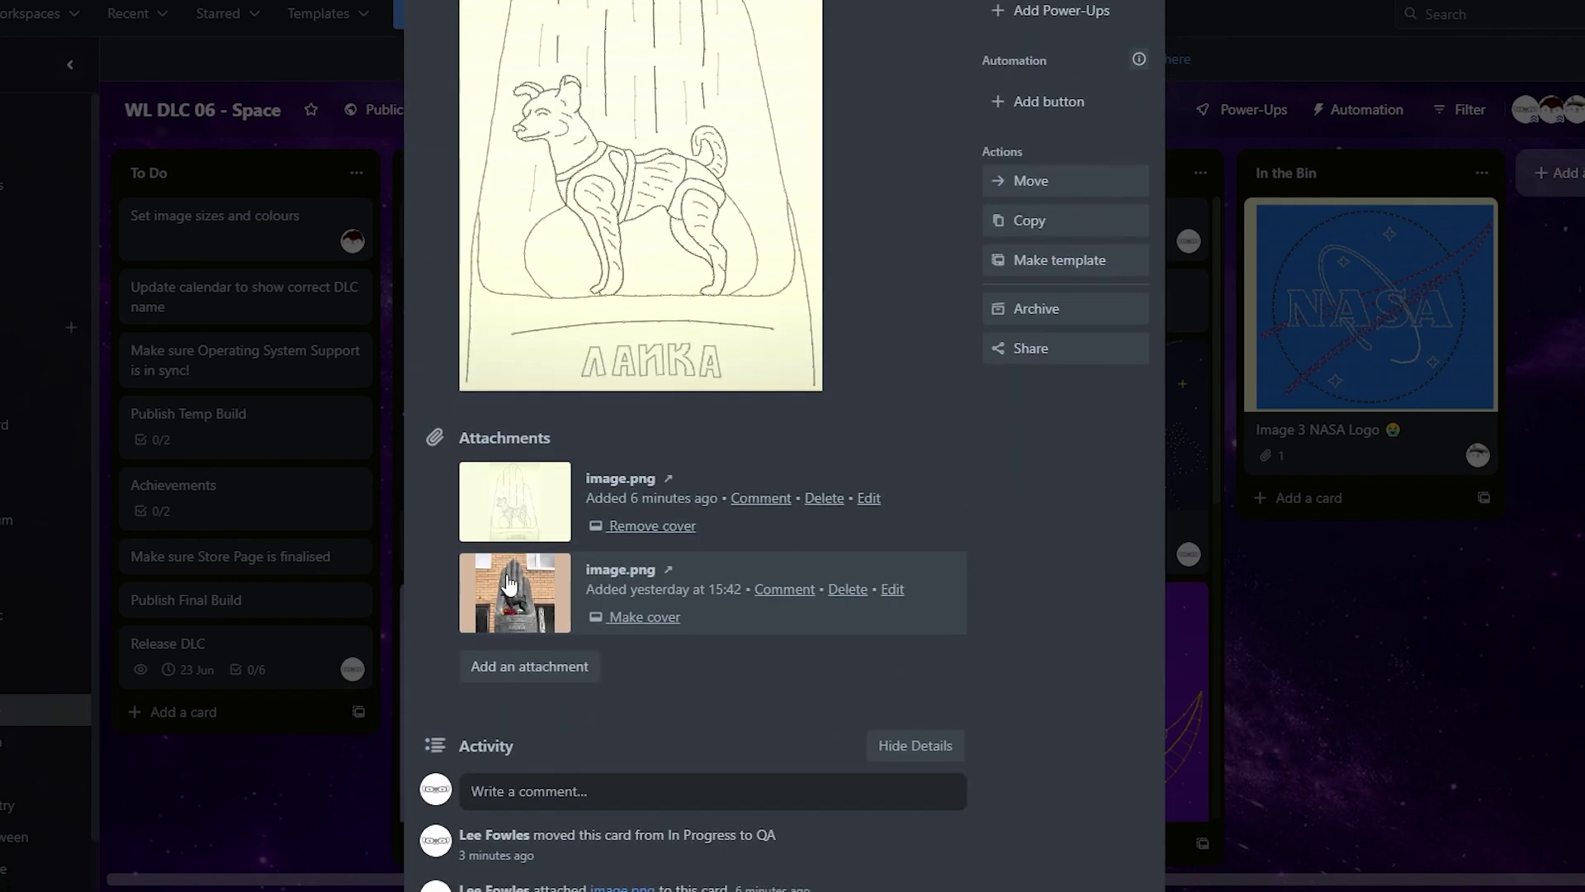
click(508, 587)
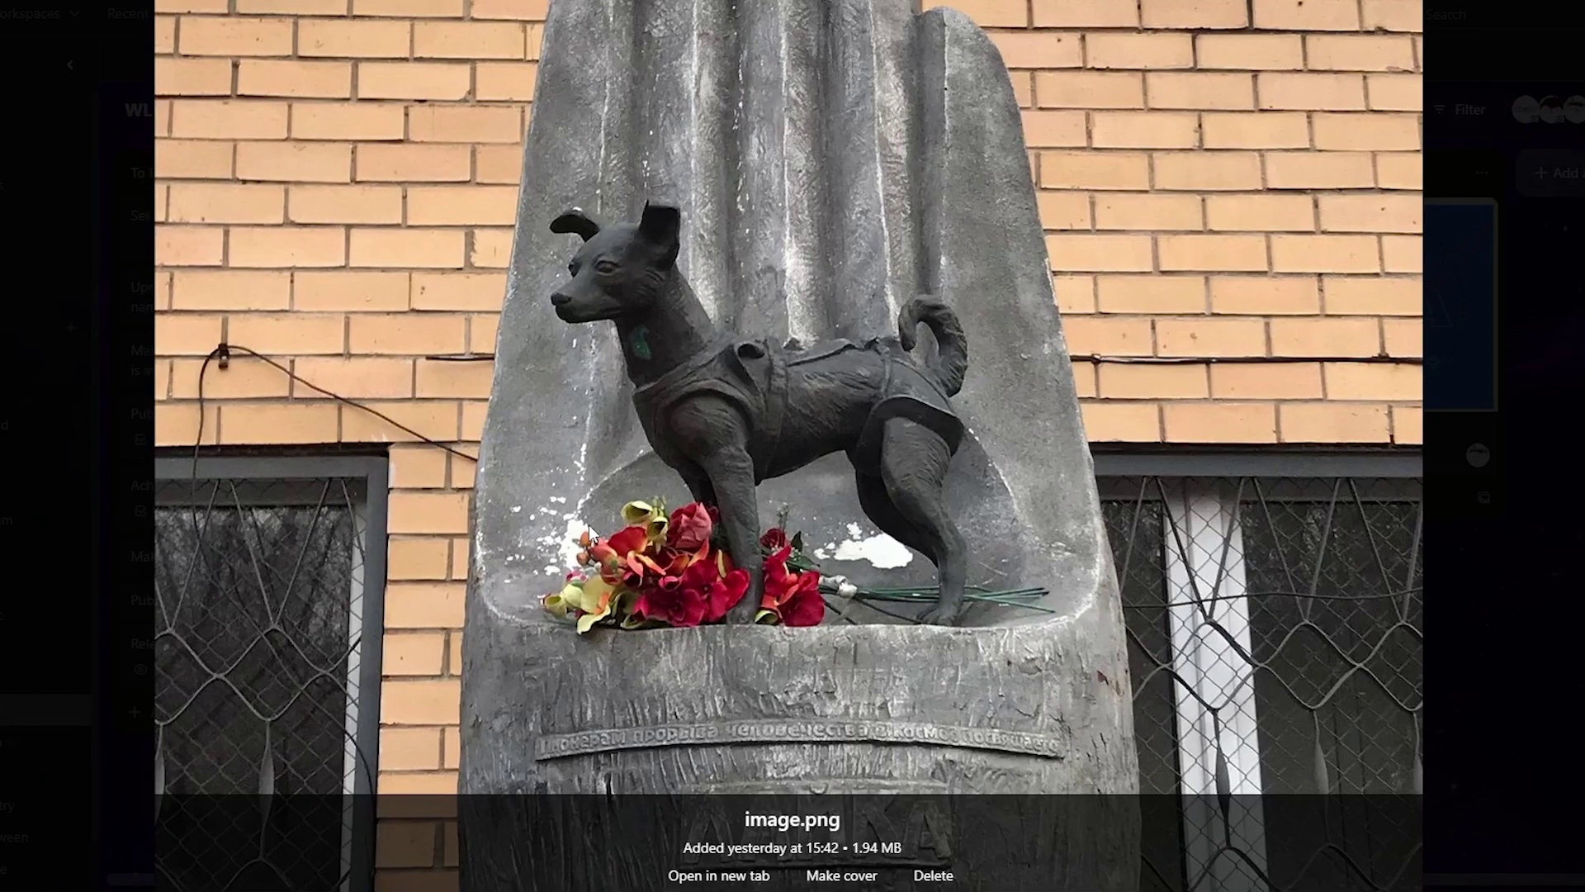
click(1546, 689)
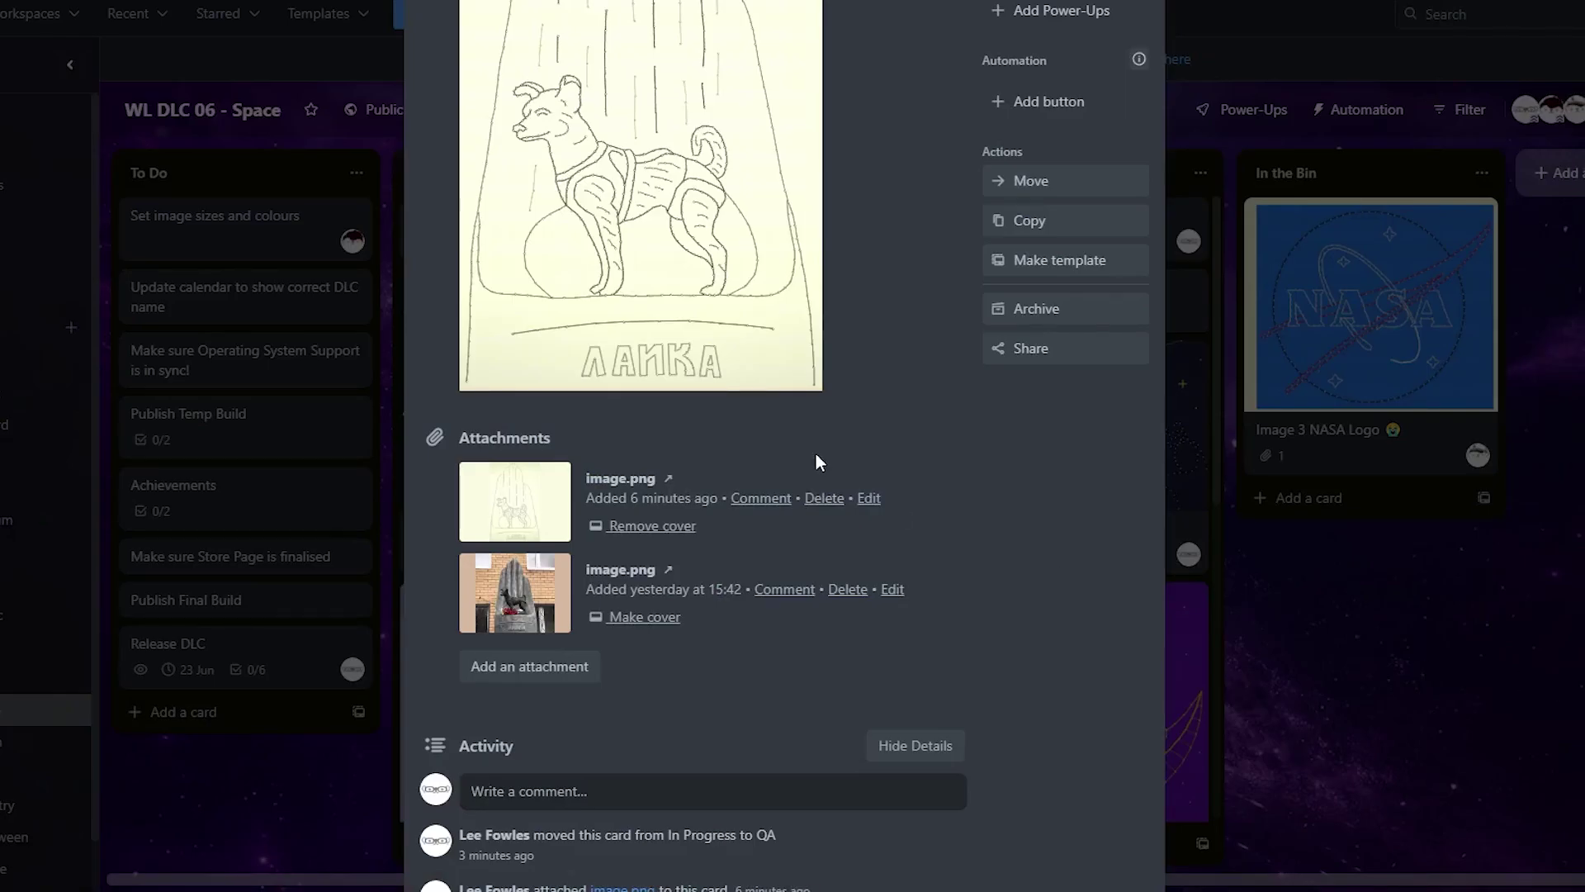
Compare the Laika sketch with the attachments again, leave the description editor, and return to the card's cover.
scroll(816, 456, up, 3)
scroll(598, 444, down, 4)
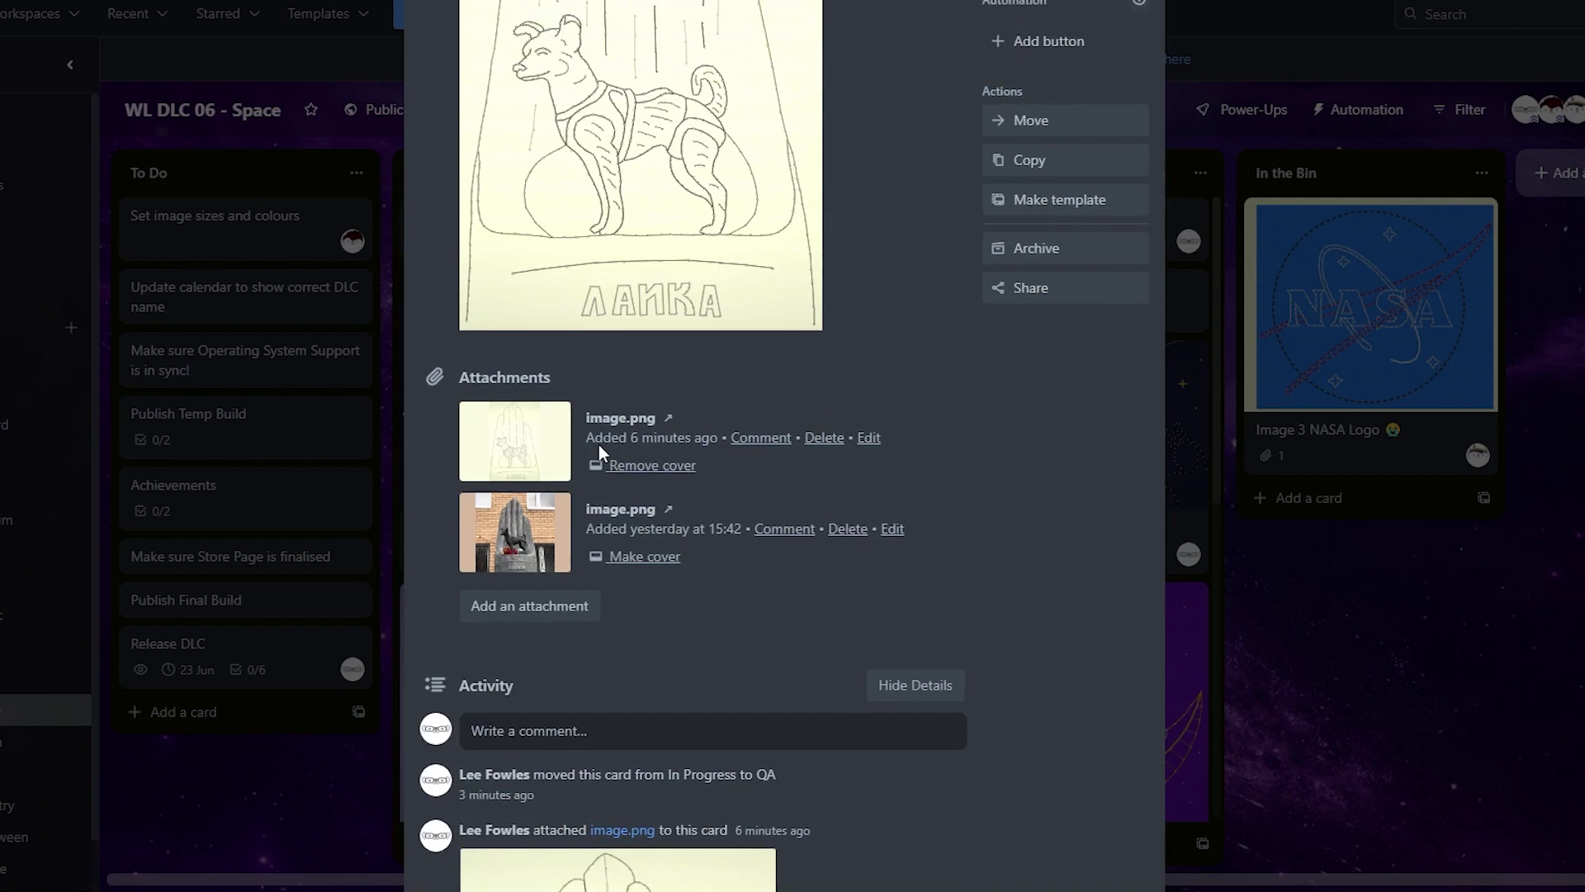
scroll(605, 360, up, 3)
click(634, 328)
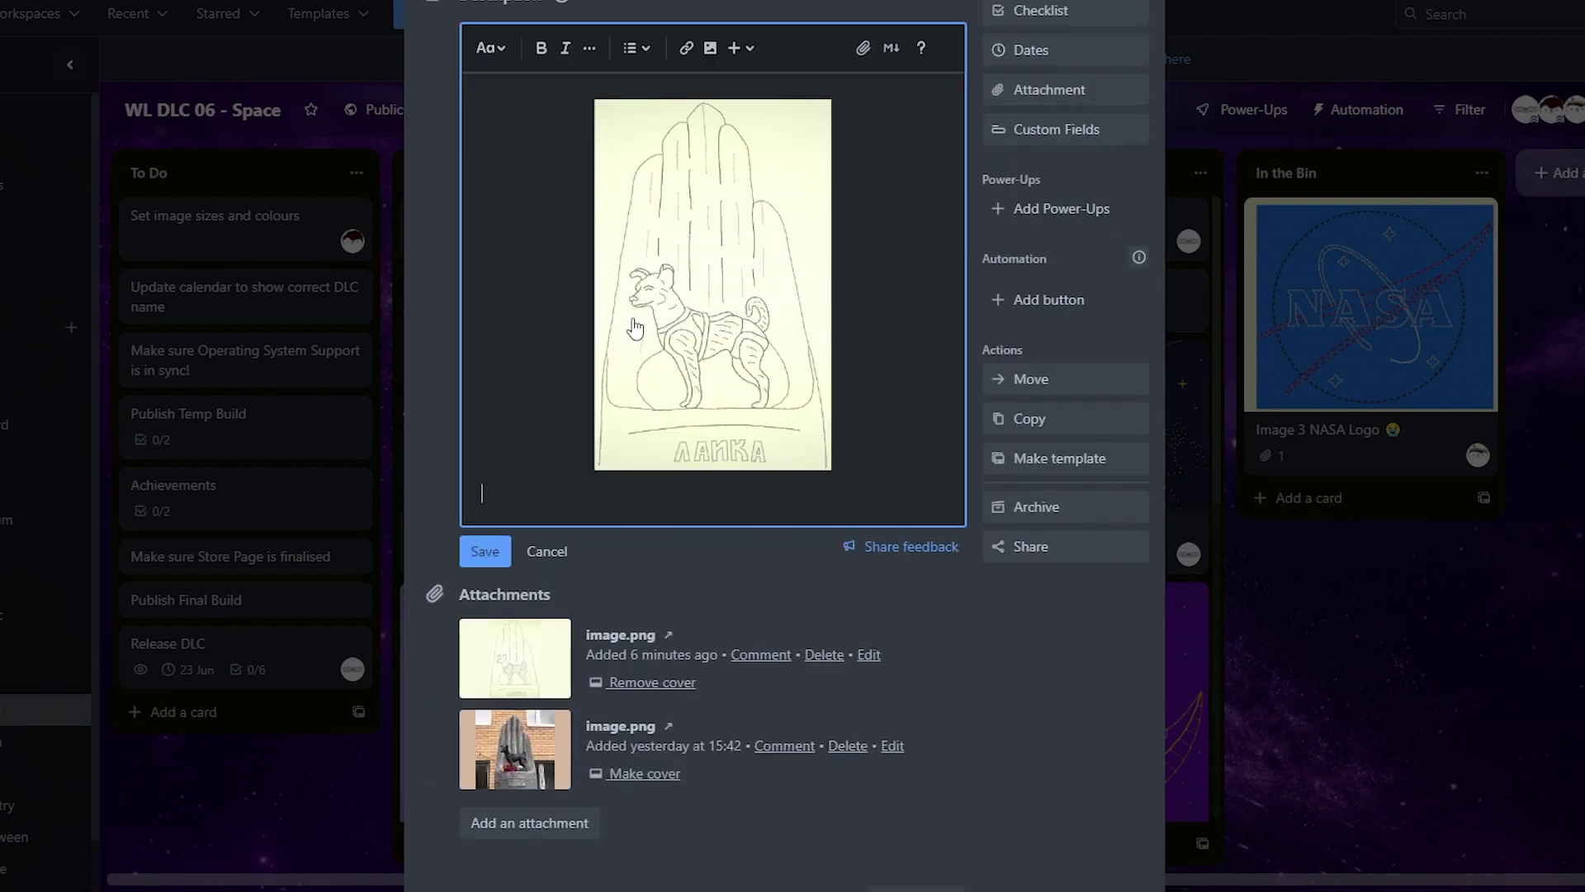
click(971, 764)
scroll(875, 652, up, 5)
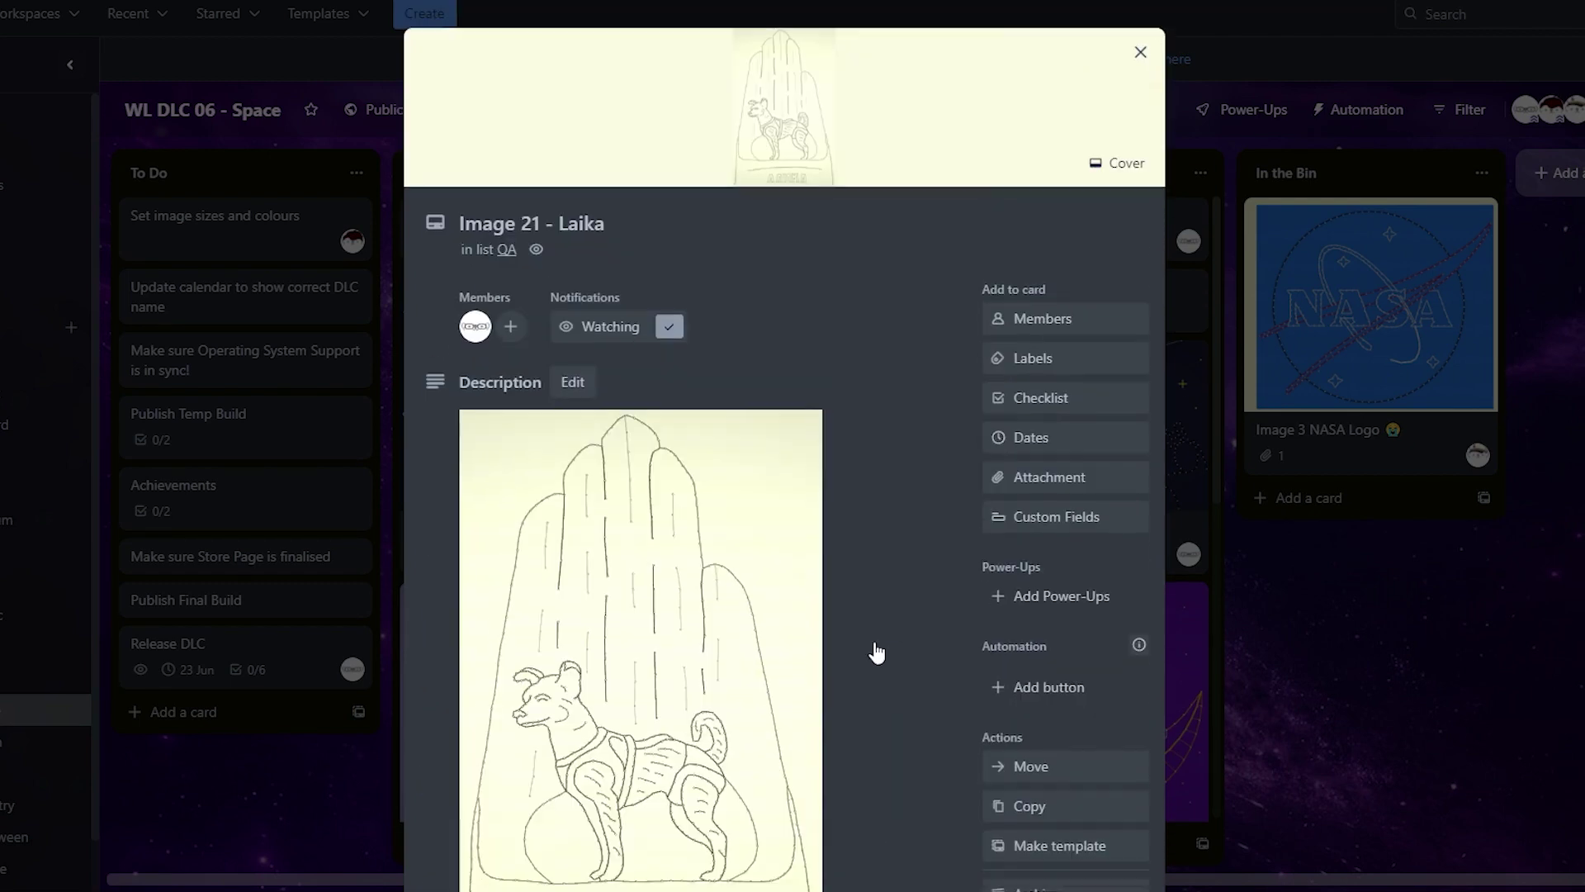
click(742, 192)
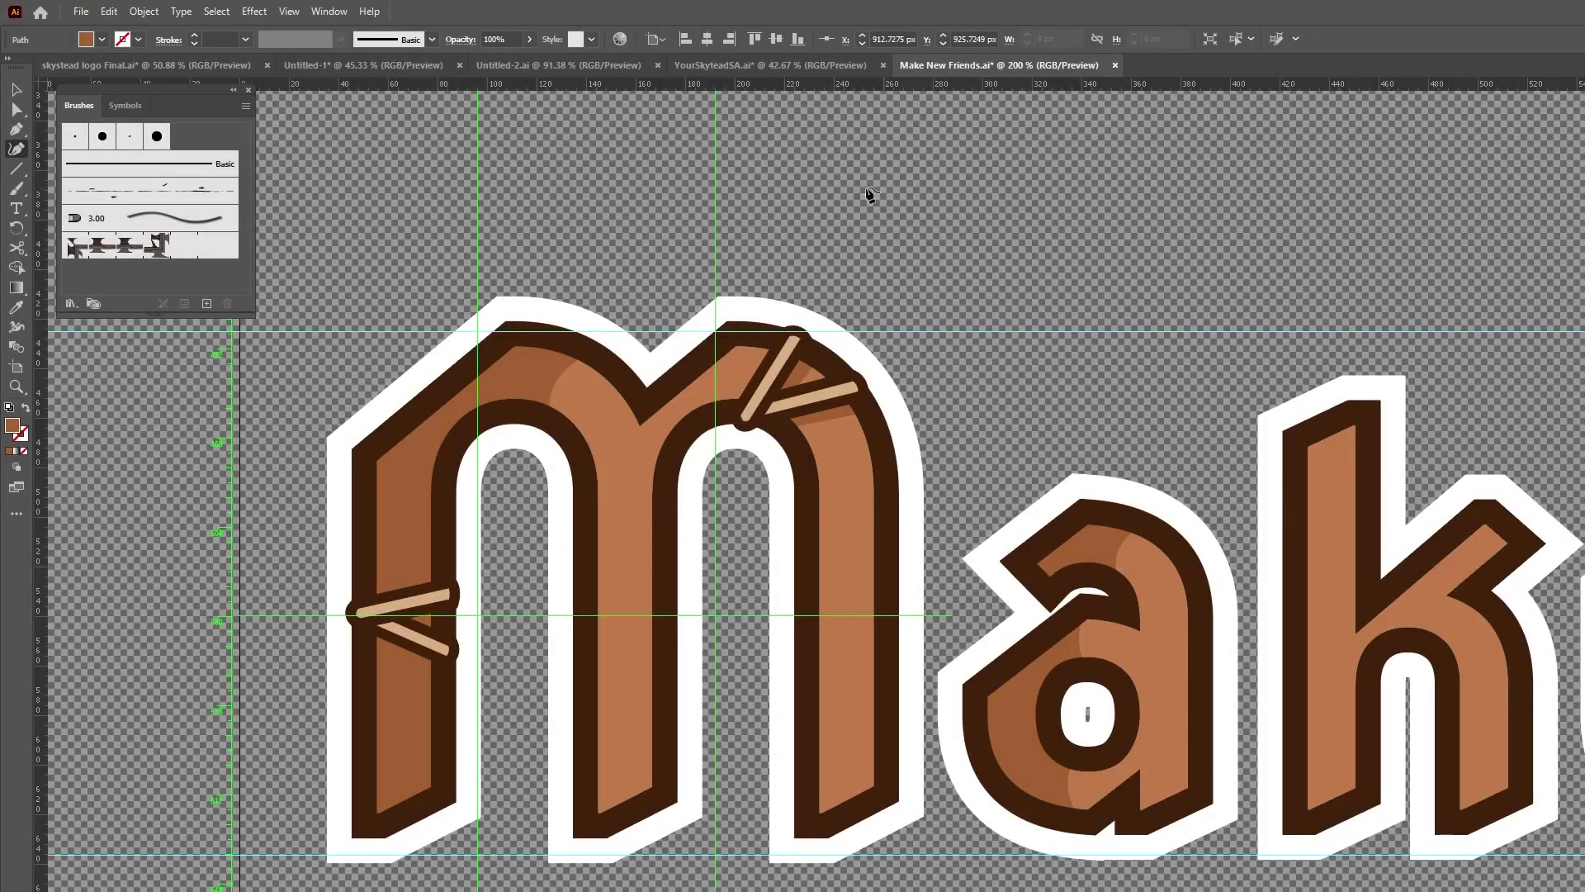
Switch to Illustrator and show the Your Skystead lettering in the YourSkyteadSA.ai document.
click(805, 73)
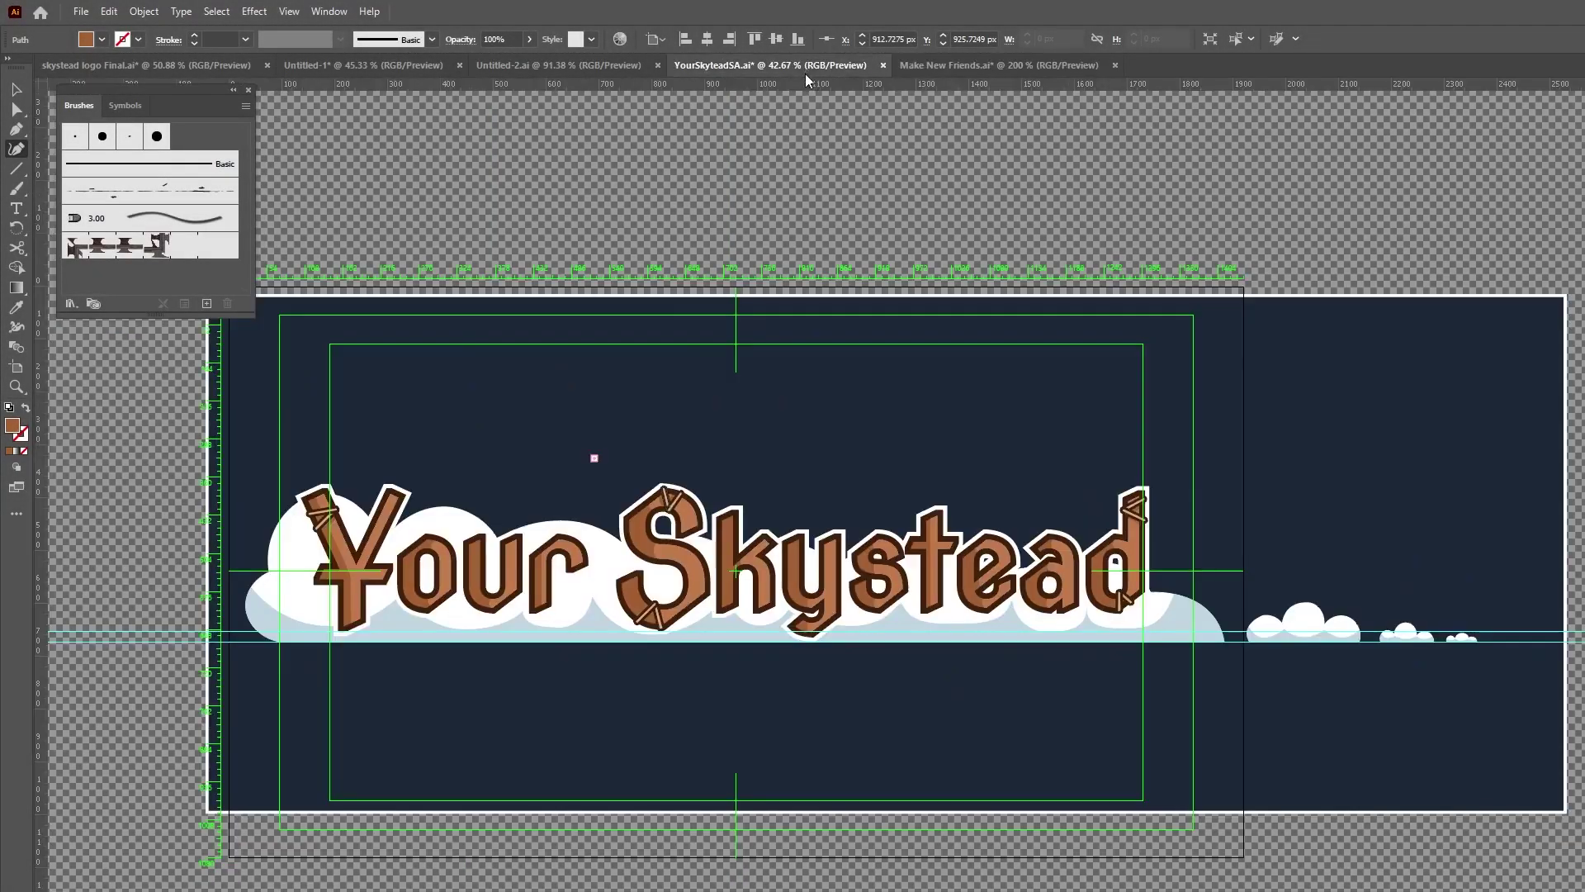
Open the Make New Friends.ai document and outline a closed shading shape with the Pen tool along the stem of the letter k.
ctrl+click(689, 649)
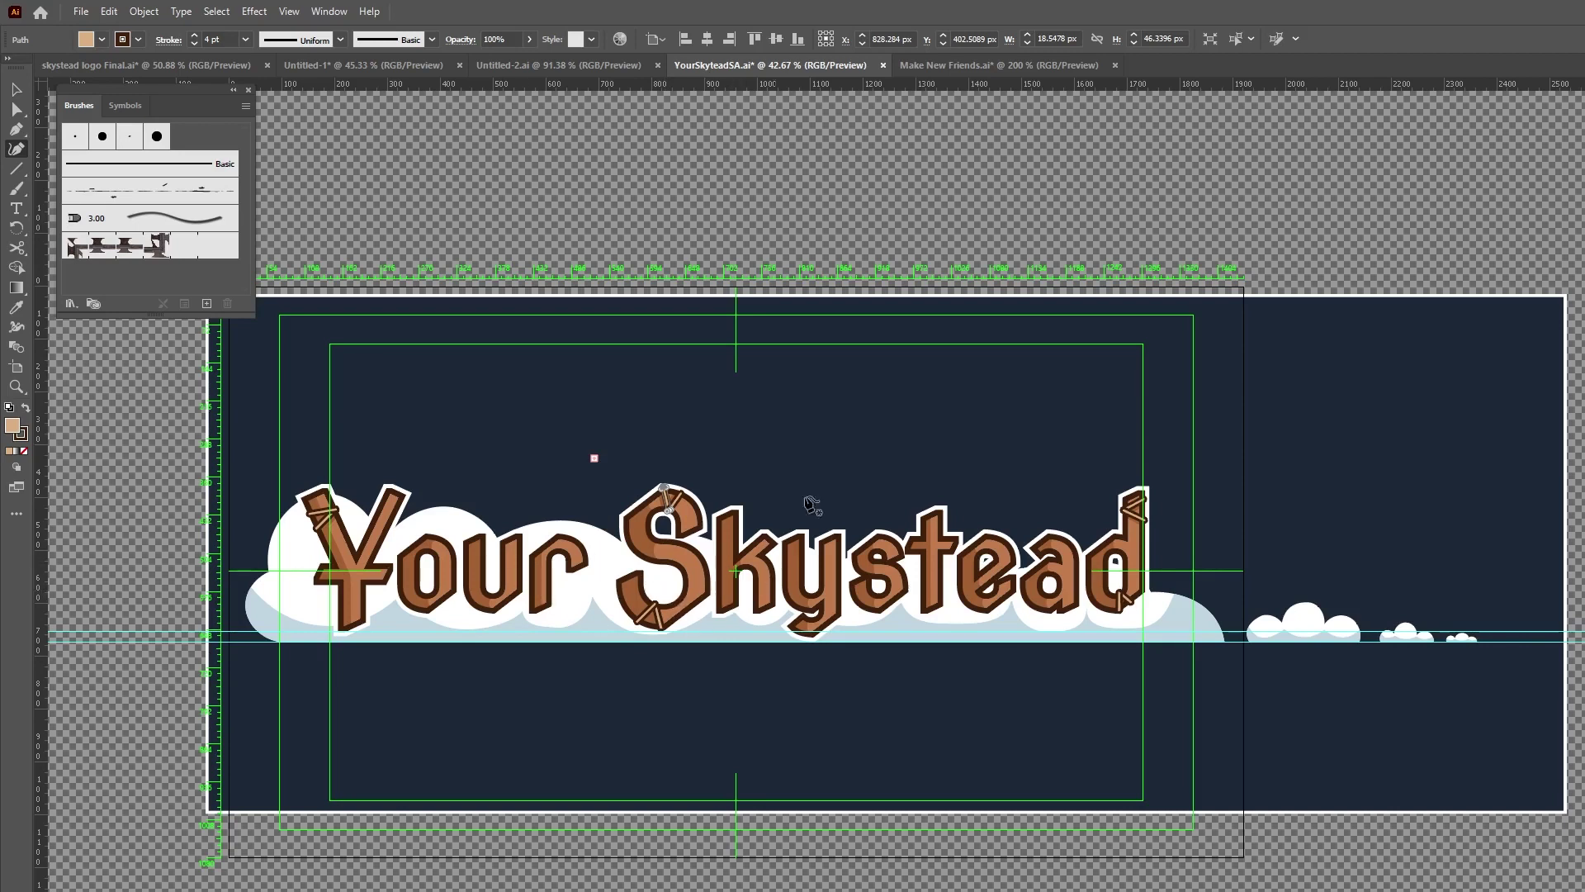
click(1037, 57)
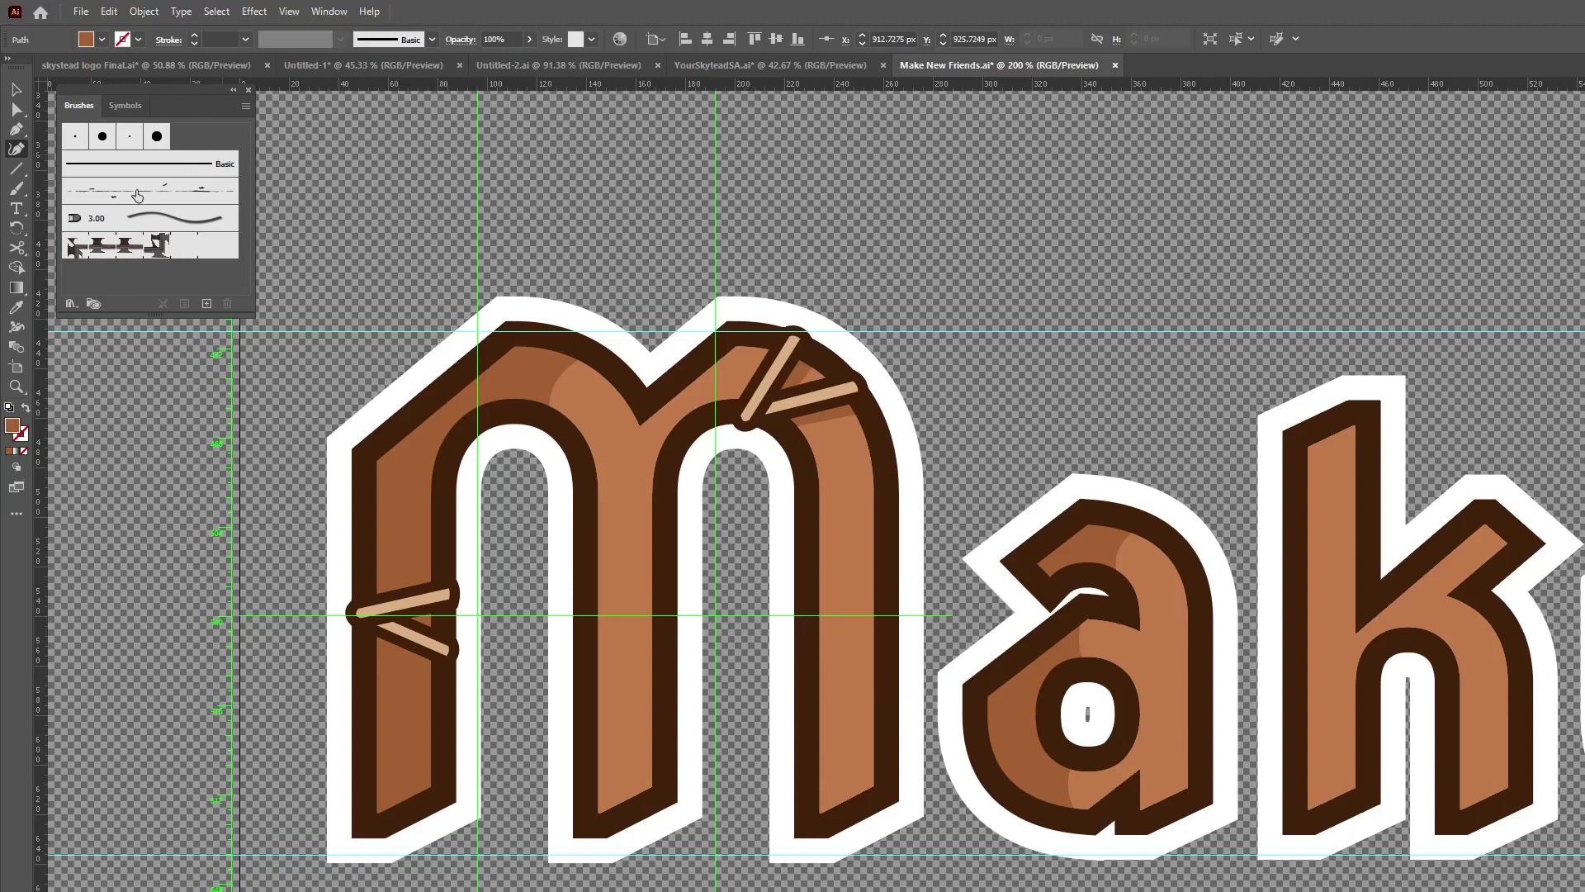
click(16, 129)
click(1326, 813)
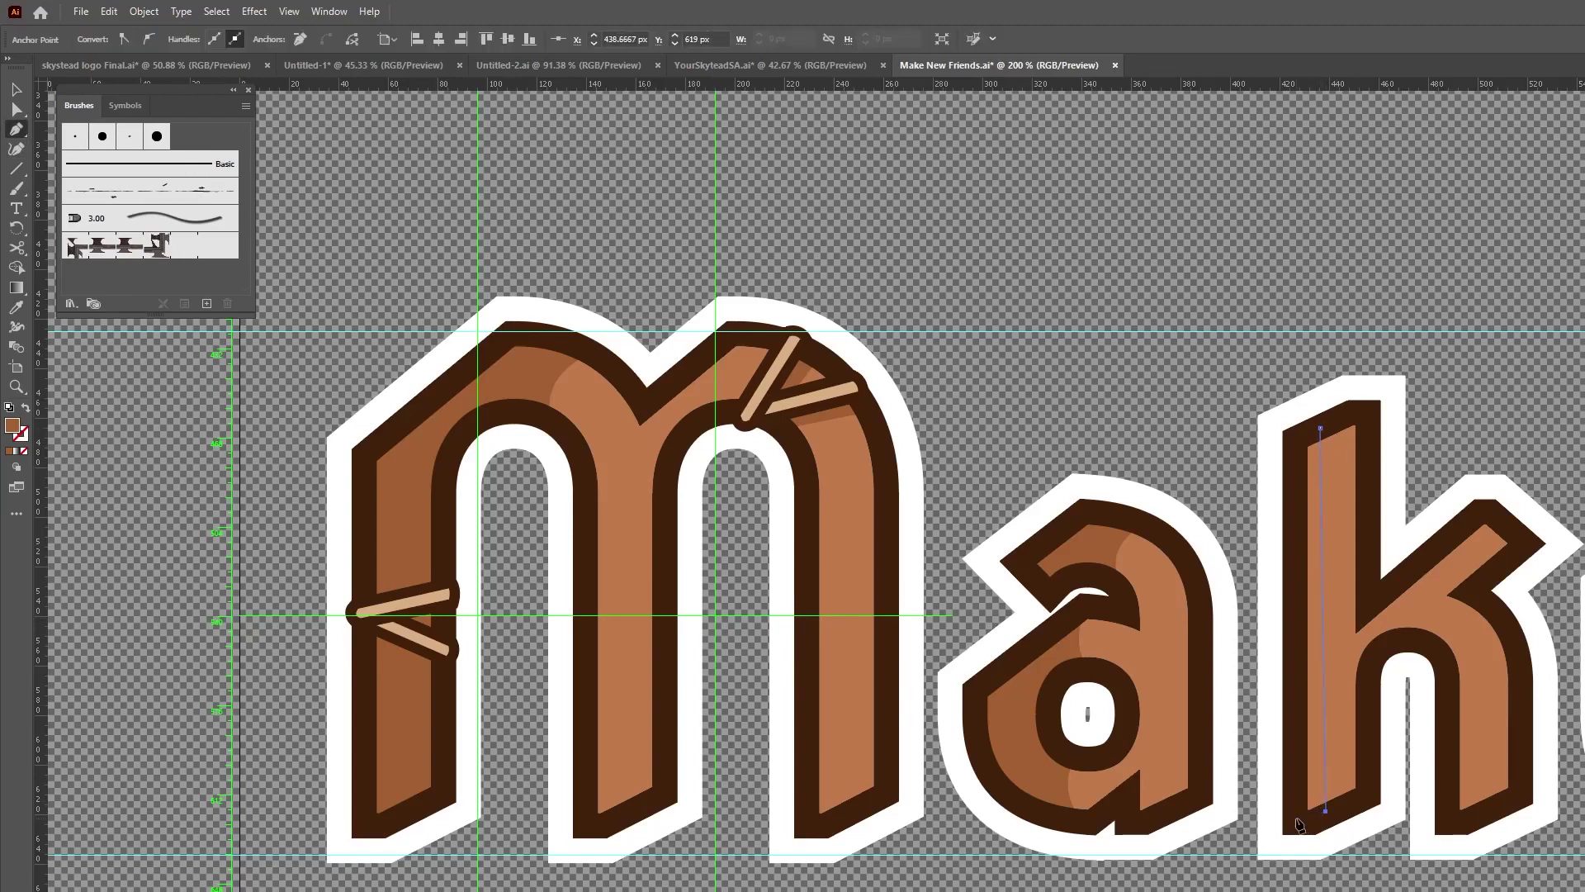
click(1297, 818)
click(1287, 439)
click(1322, 429)
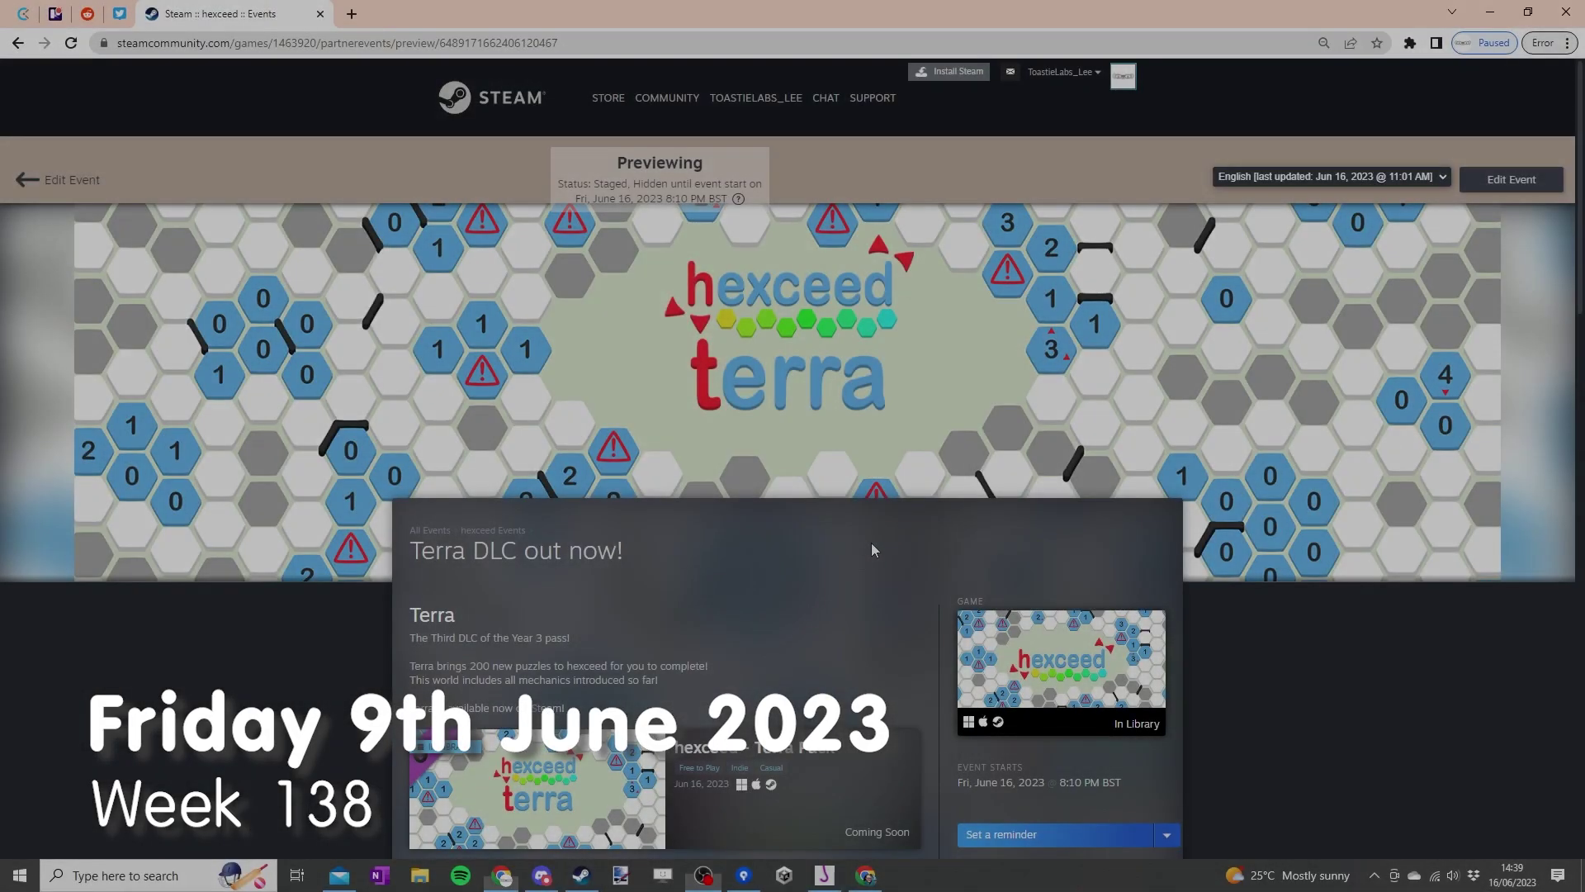
Look through the Steam event preview for the hexceed Terra DLC release and return to its header.
scroll(821, 520, down, 2)
scroll(841, 467, down, 3)
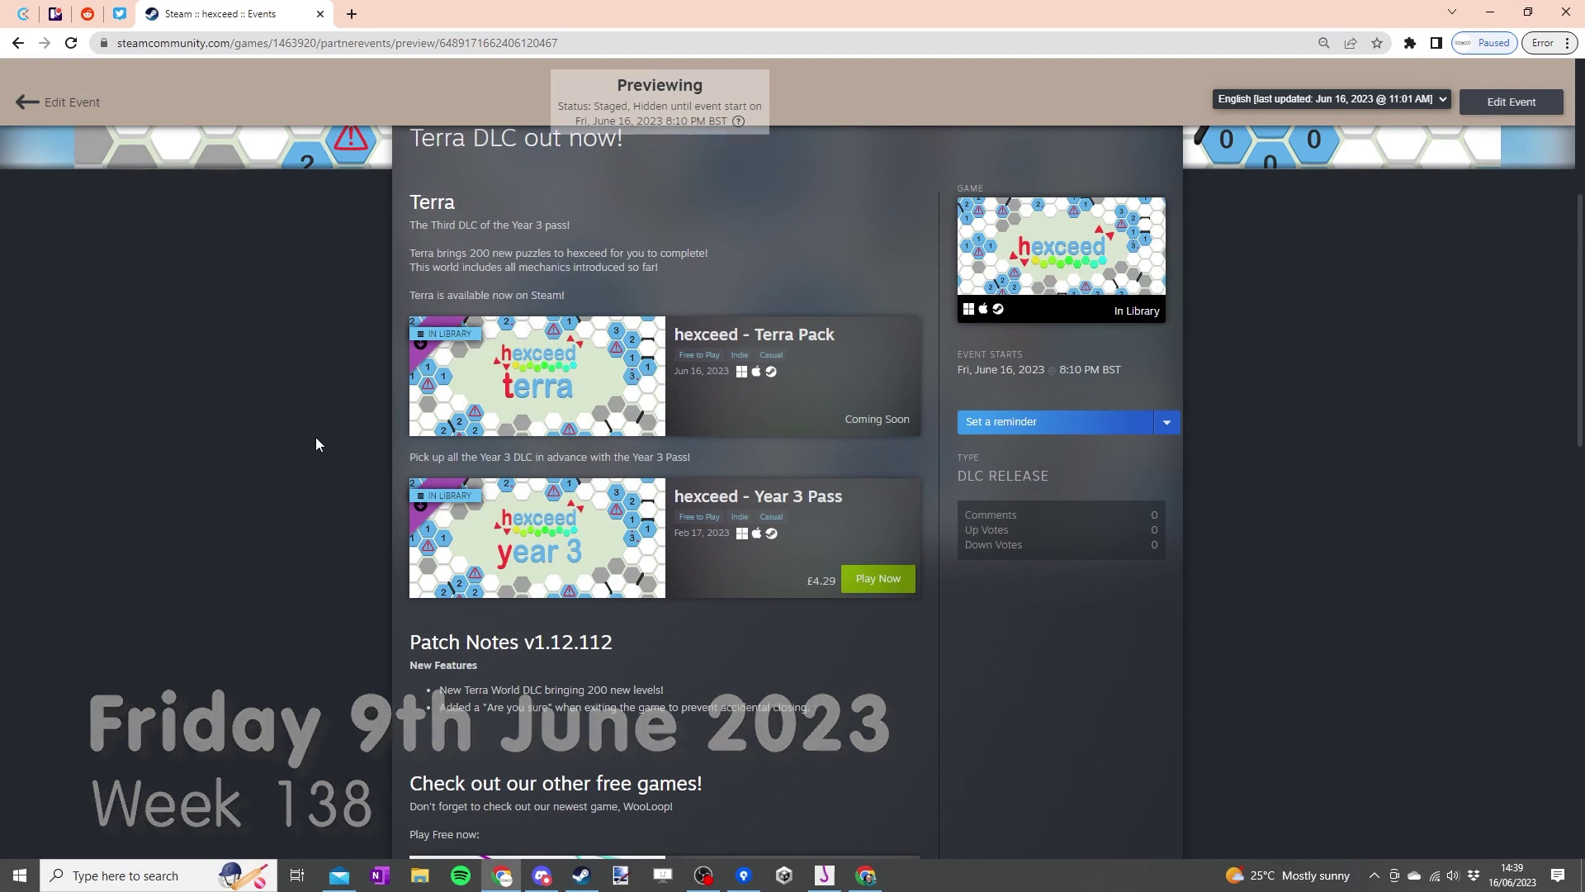
scroll(316, 438, up, 3)
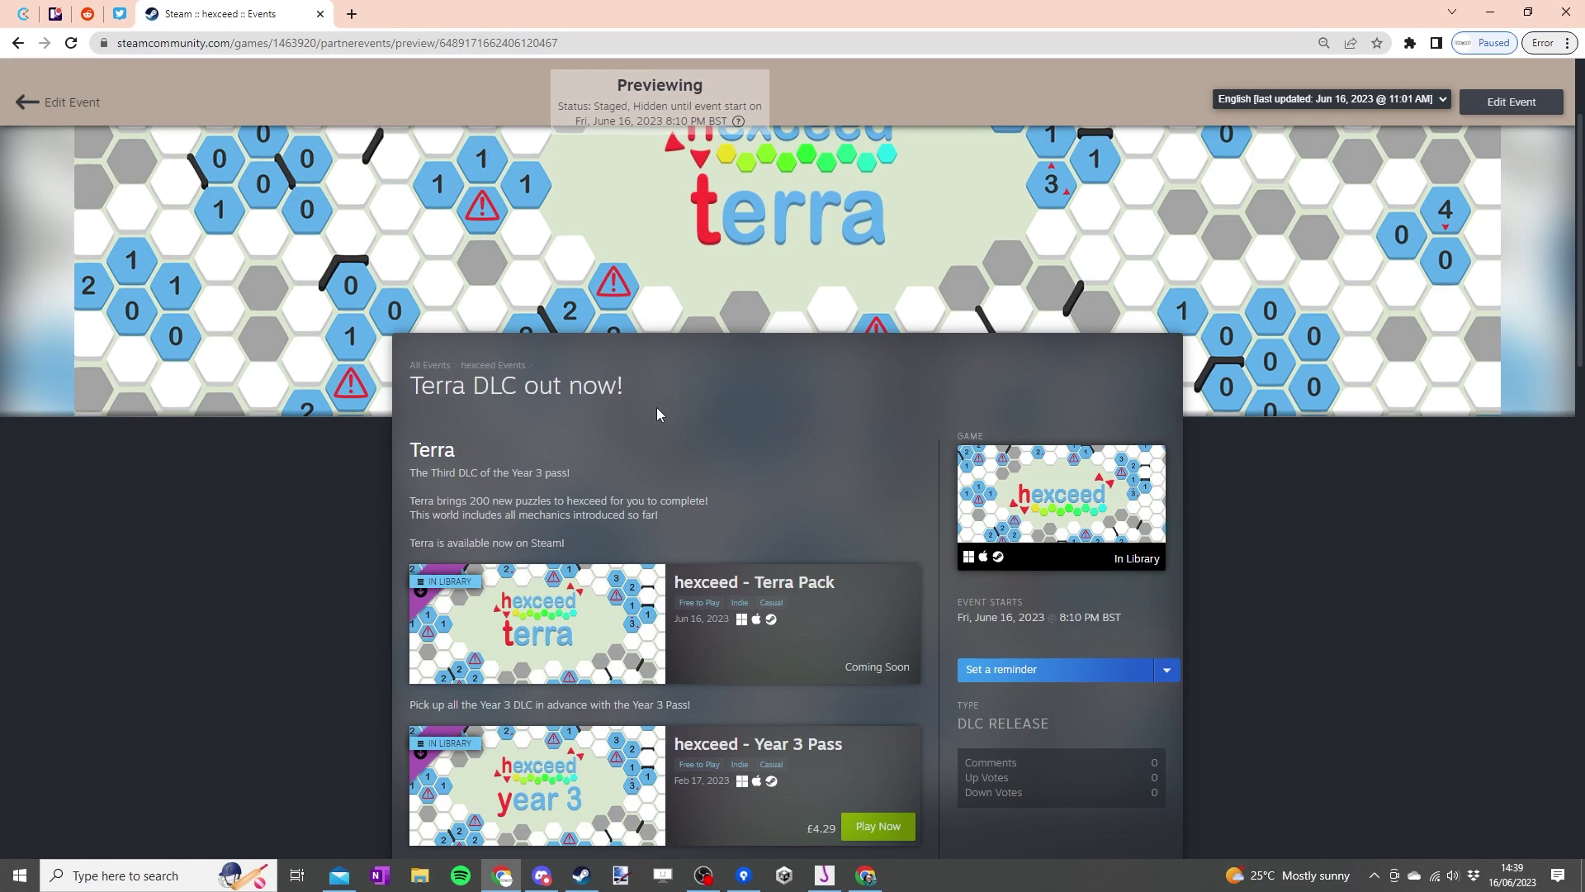
scroll(219, 301, up, 2)
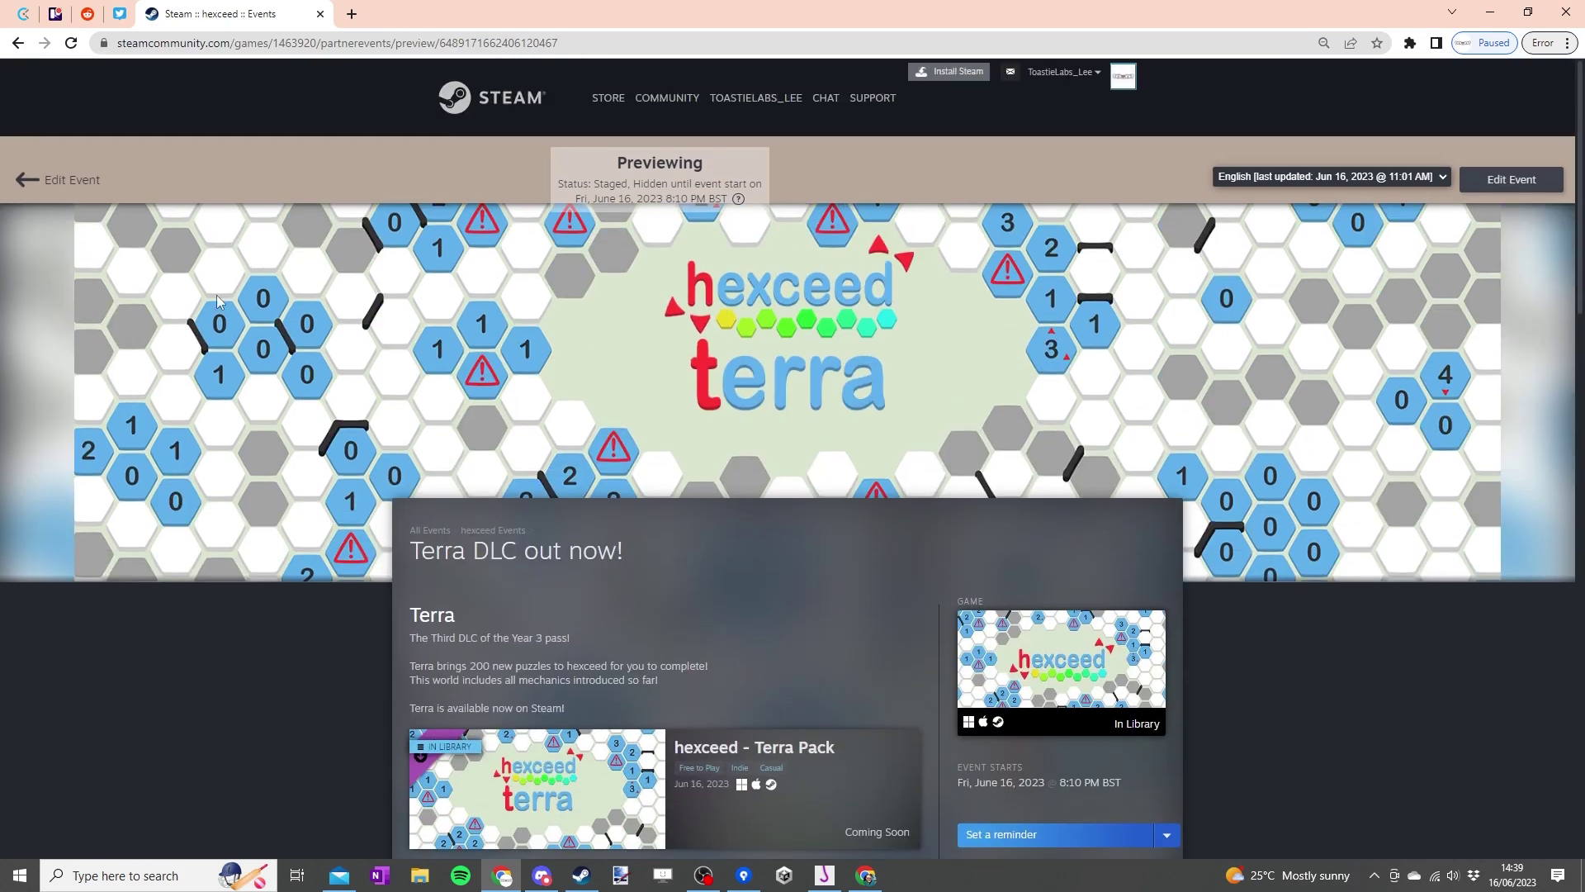
Switch to WooLoop and look through the full list of levels in the Space pack.
click(825, 875)
scroll(718, 446, up, 5)
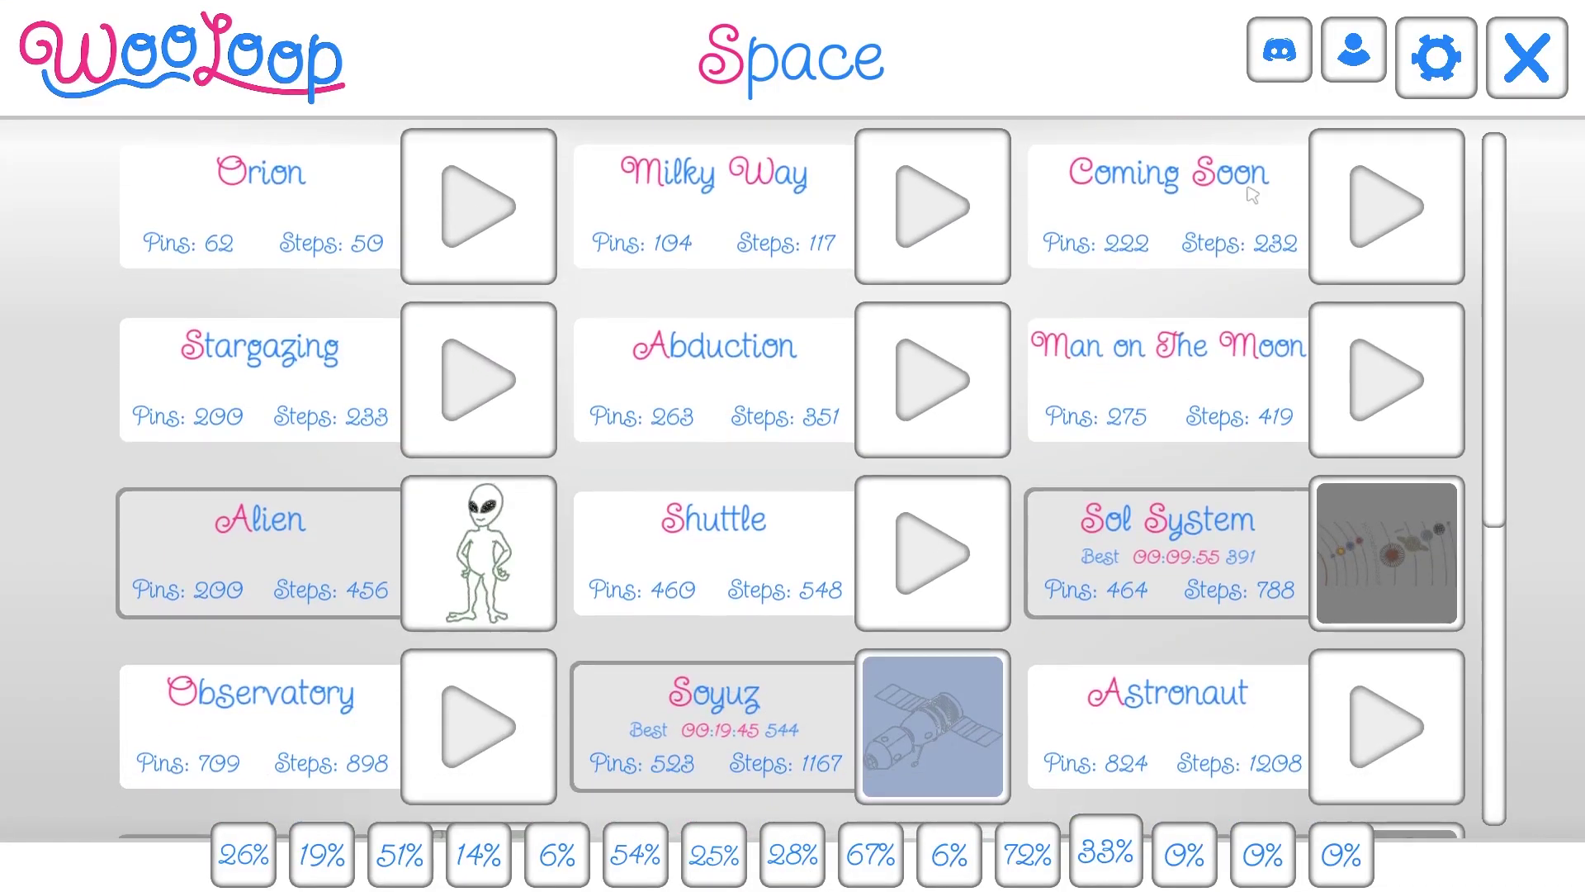
scroll(595, 797, down, 5)
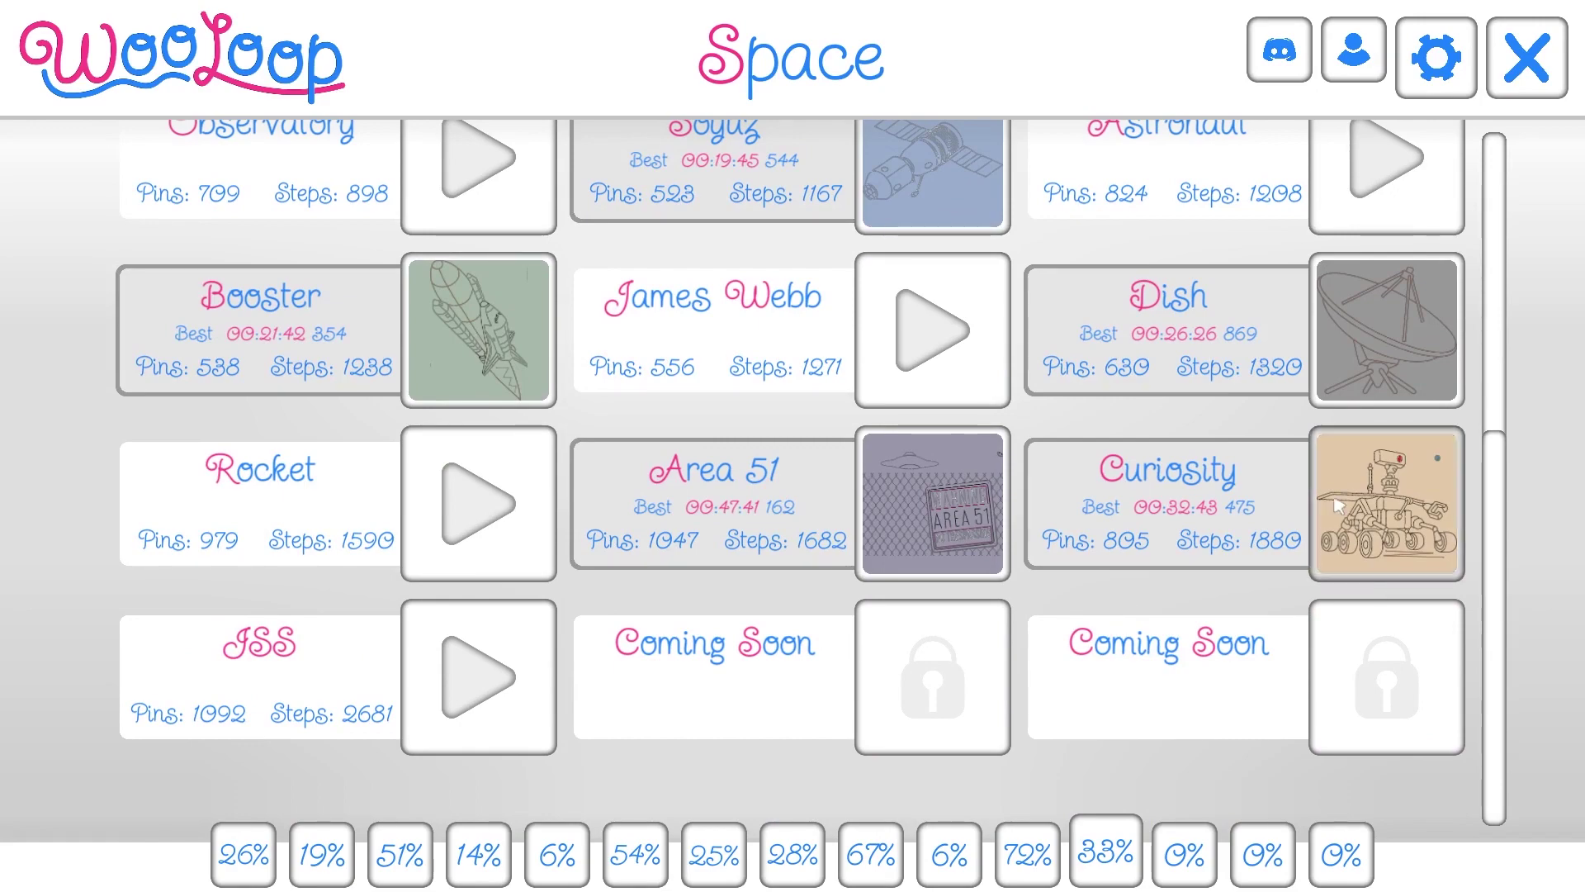
scroll(850, 493, up, 3)
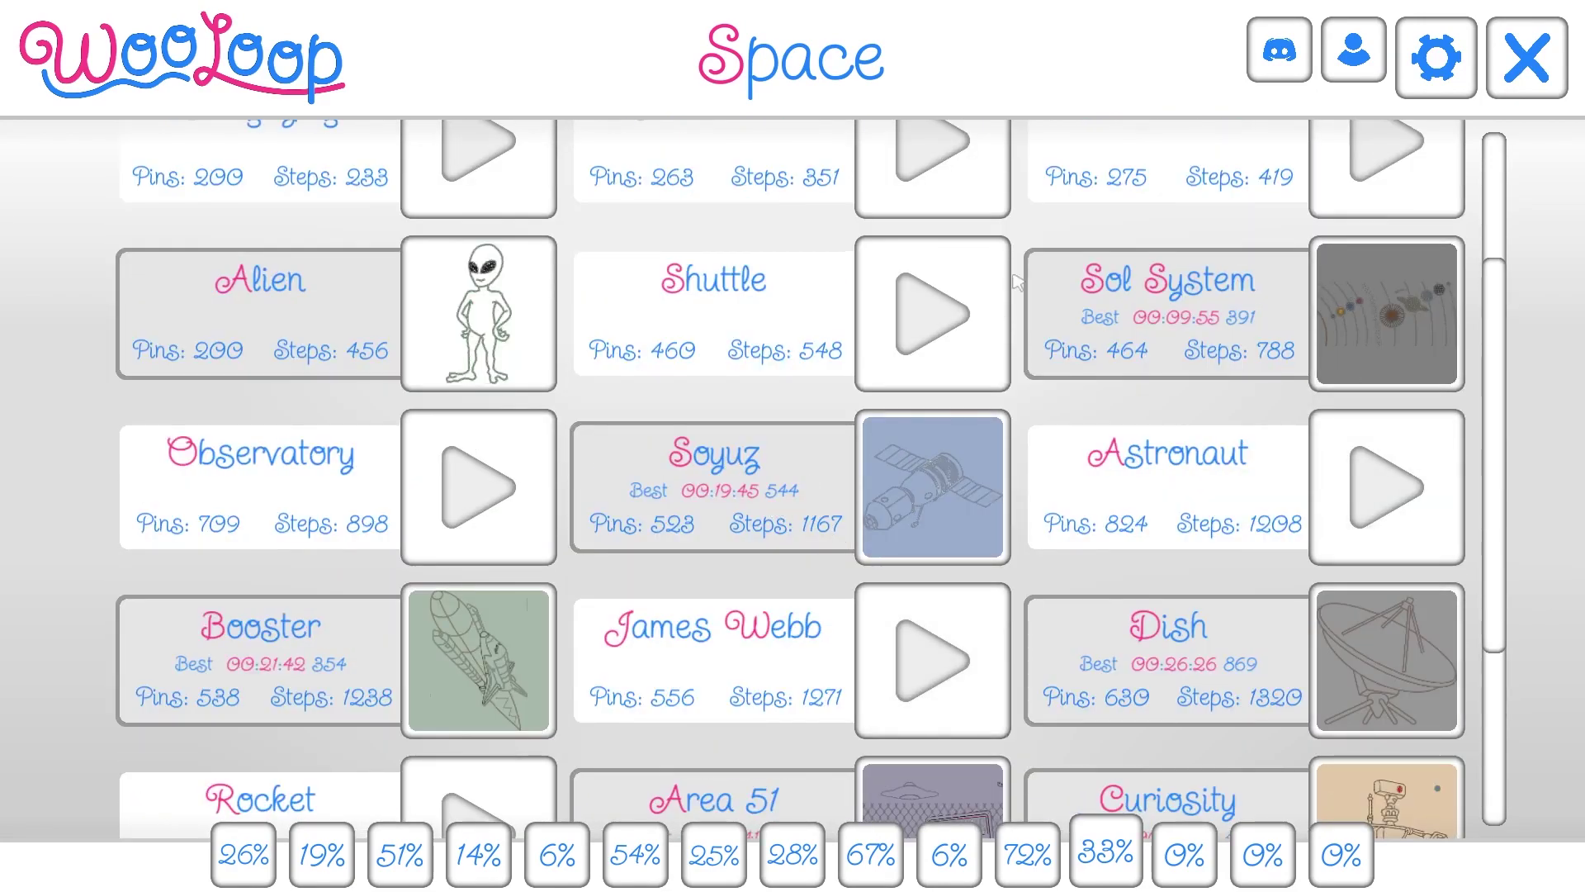
scroll(1018, 283, up, 2)
scroll(941, 429, down, 3)
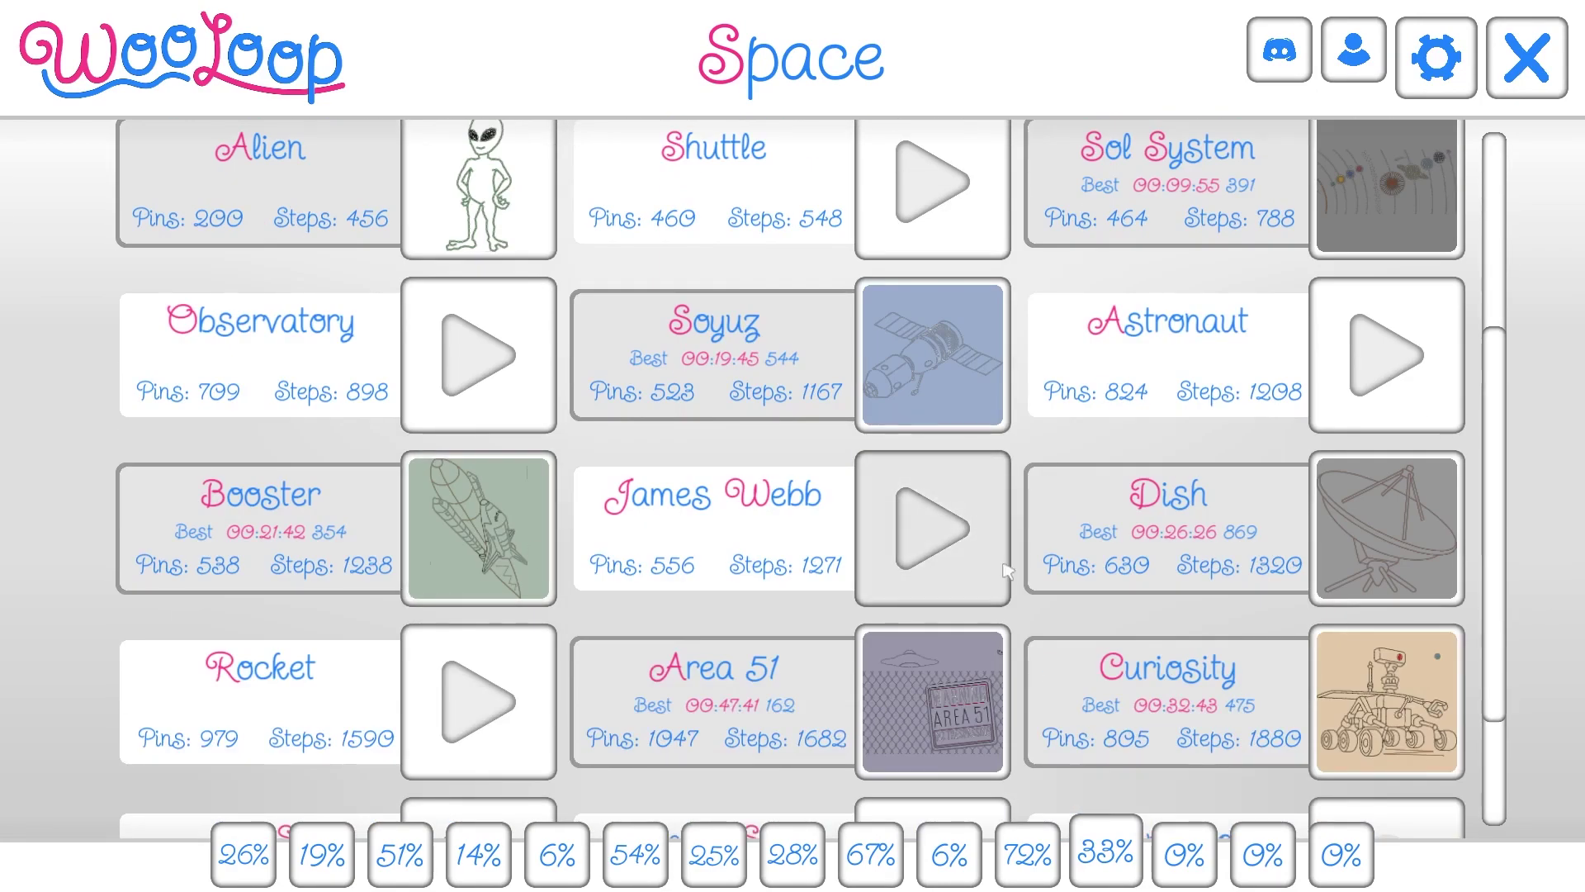
scroll(1172, 494, up, 2)
scroll(991, 529, down, 2)
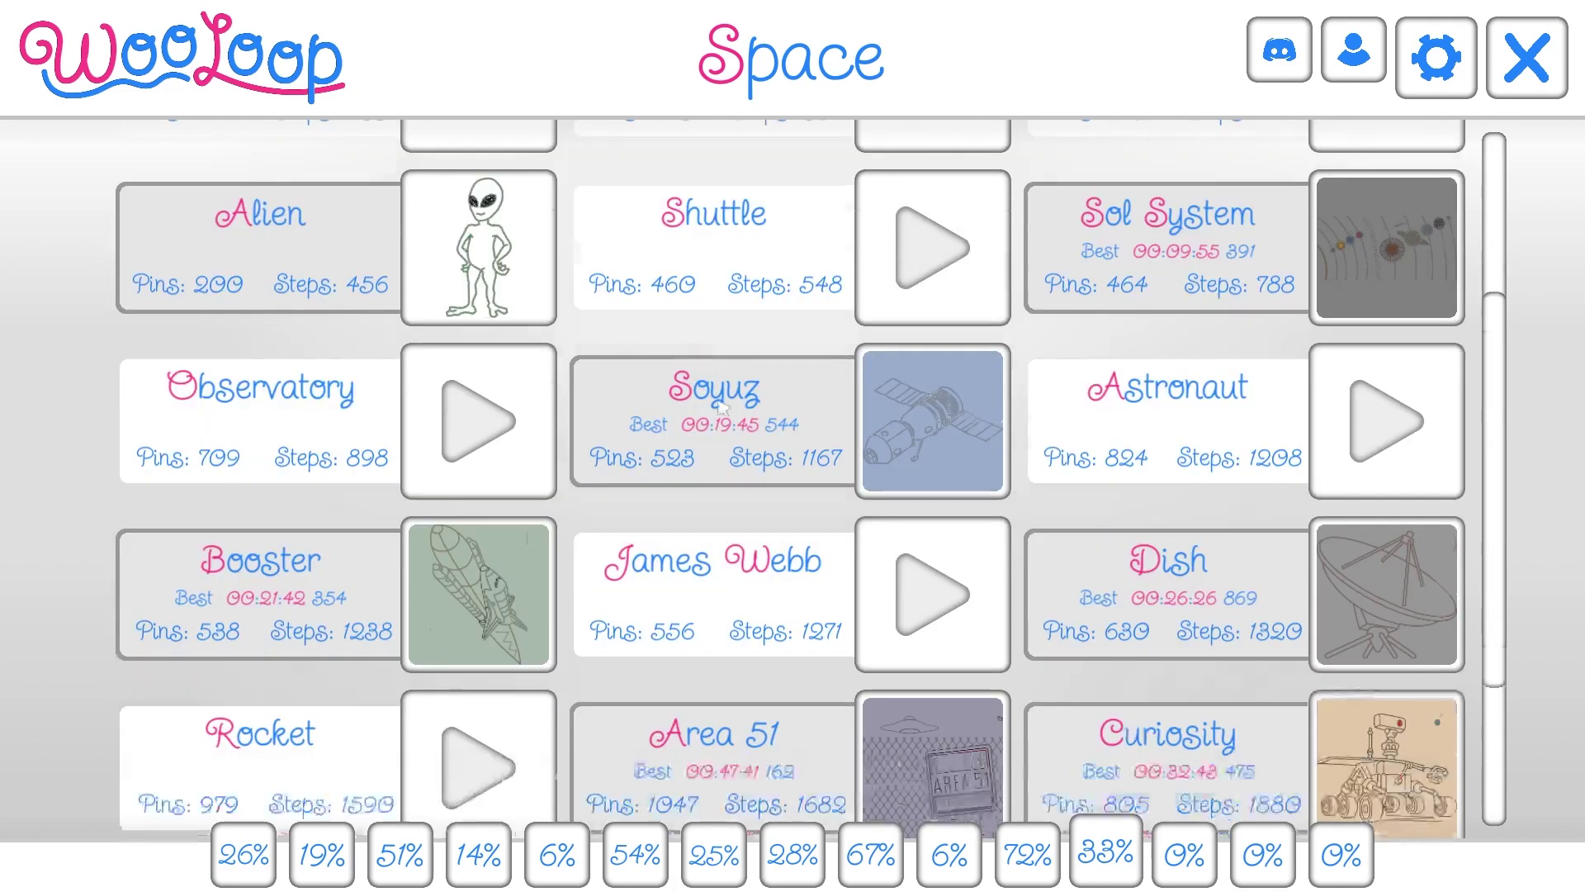
scroll(880, 569, up, 2)
scroll(908, 437, up, 1)
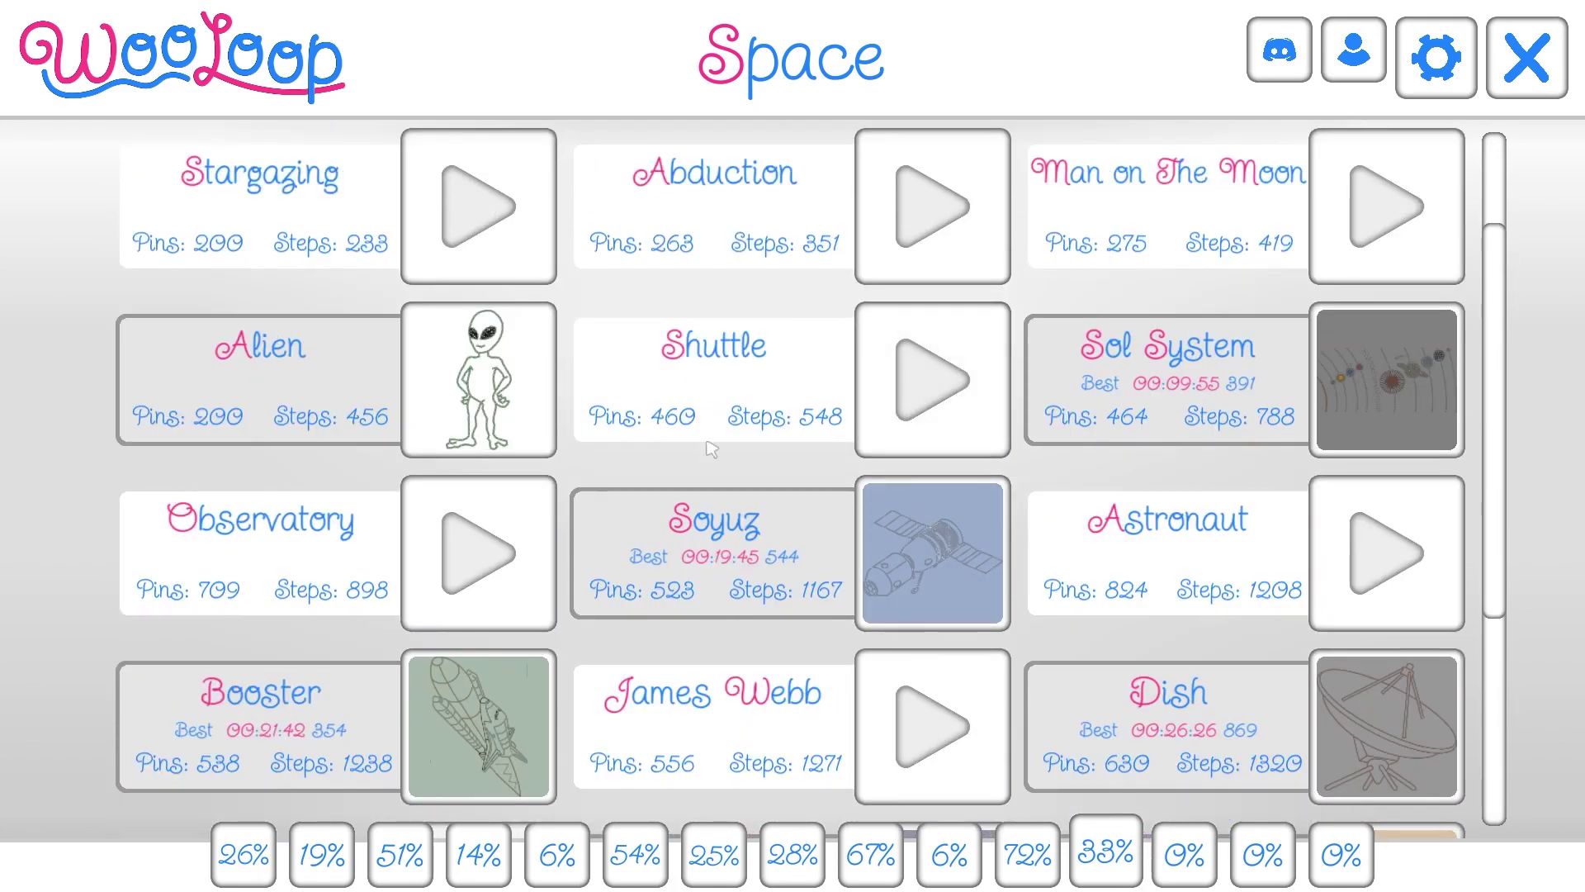
scroll(783, 459, down, 2)
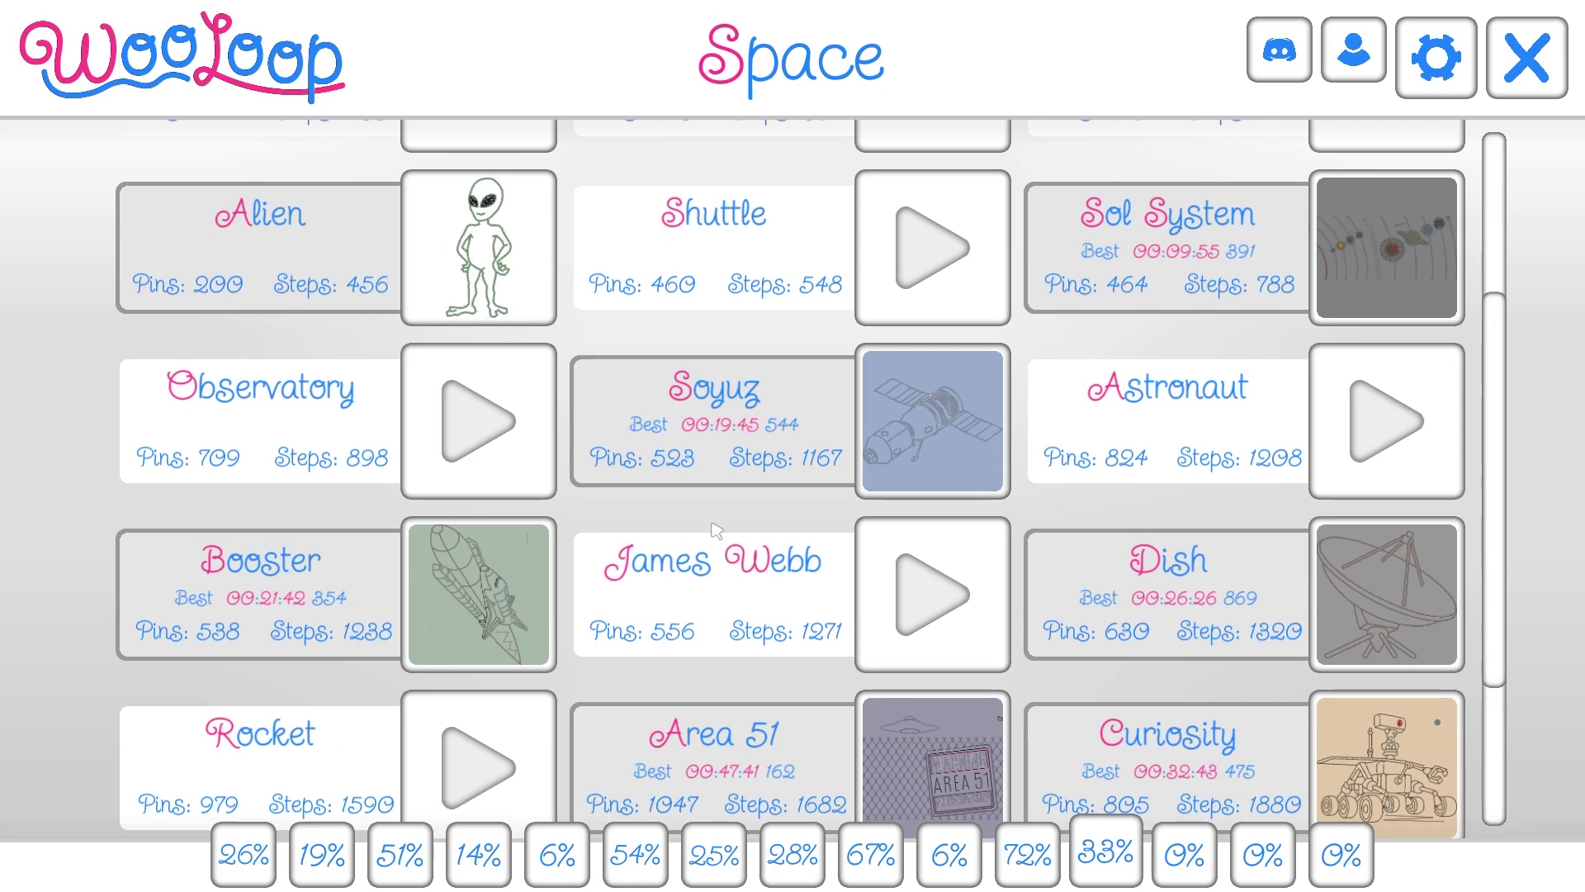
scroll(1171, 488, down, 3)
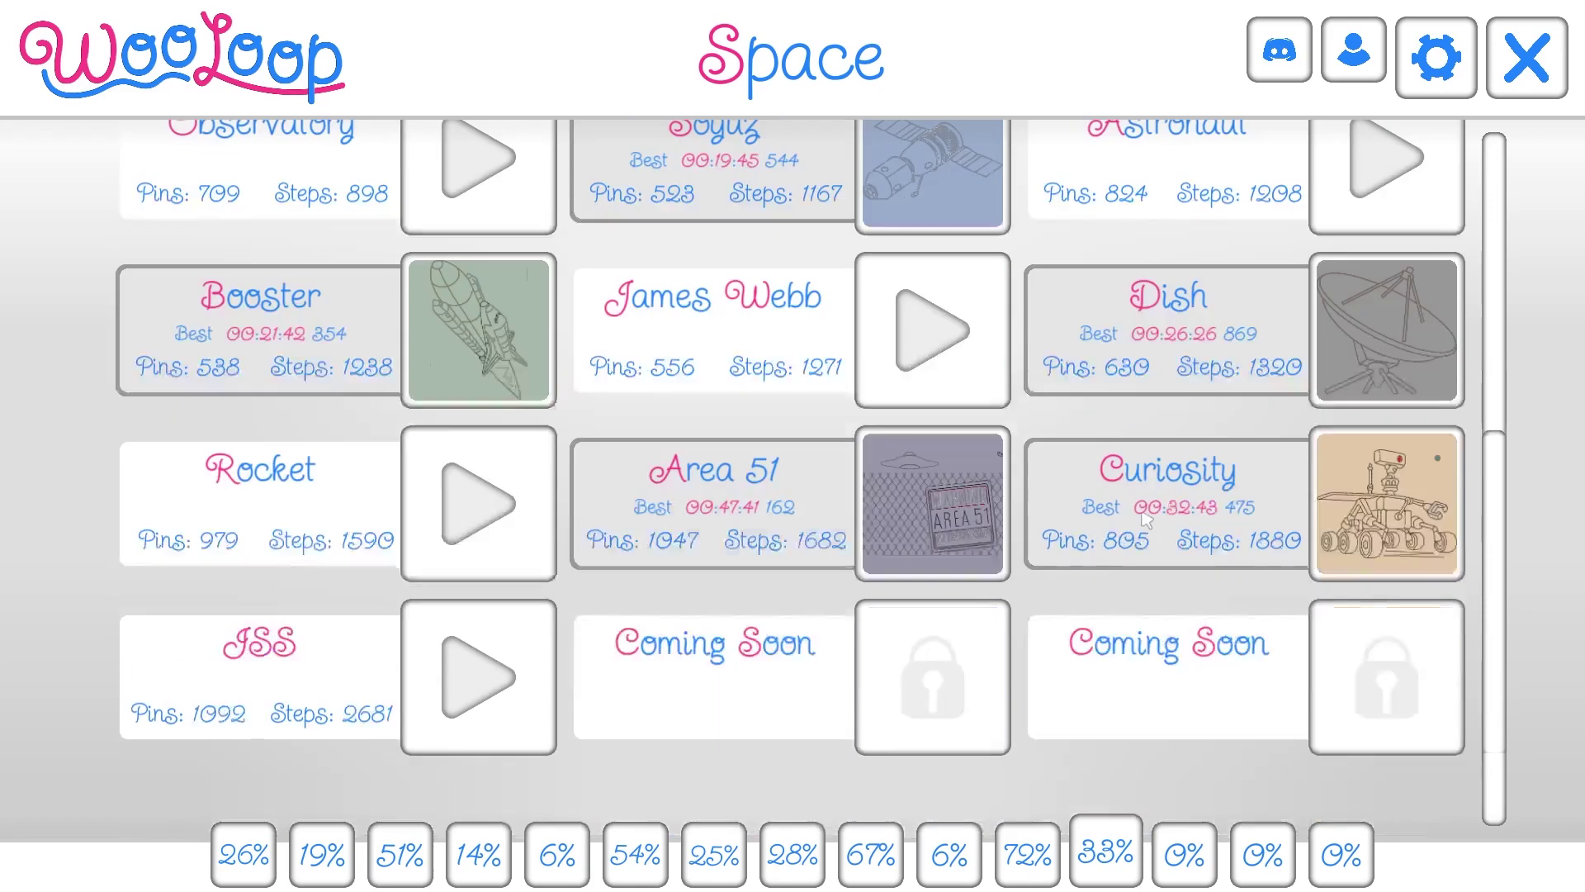
scroll(1144, 516, up, 3)
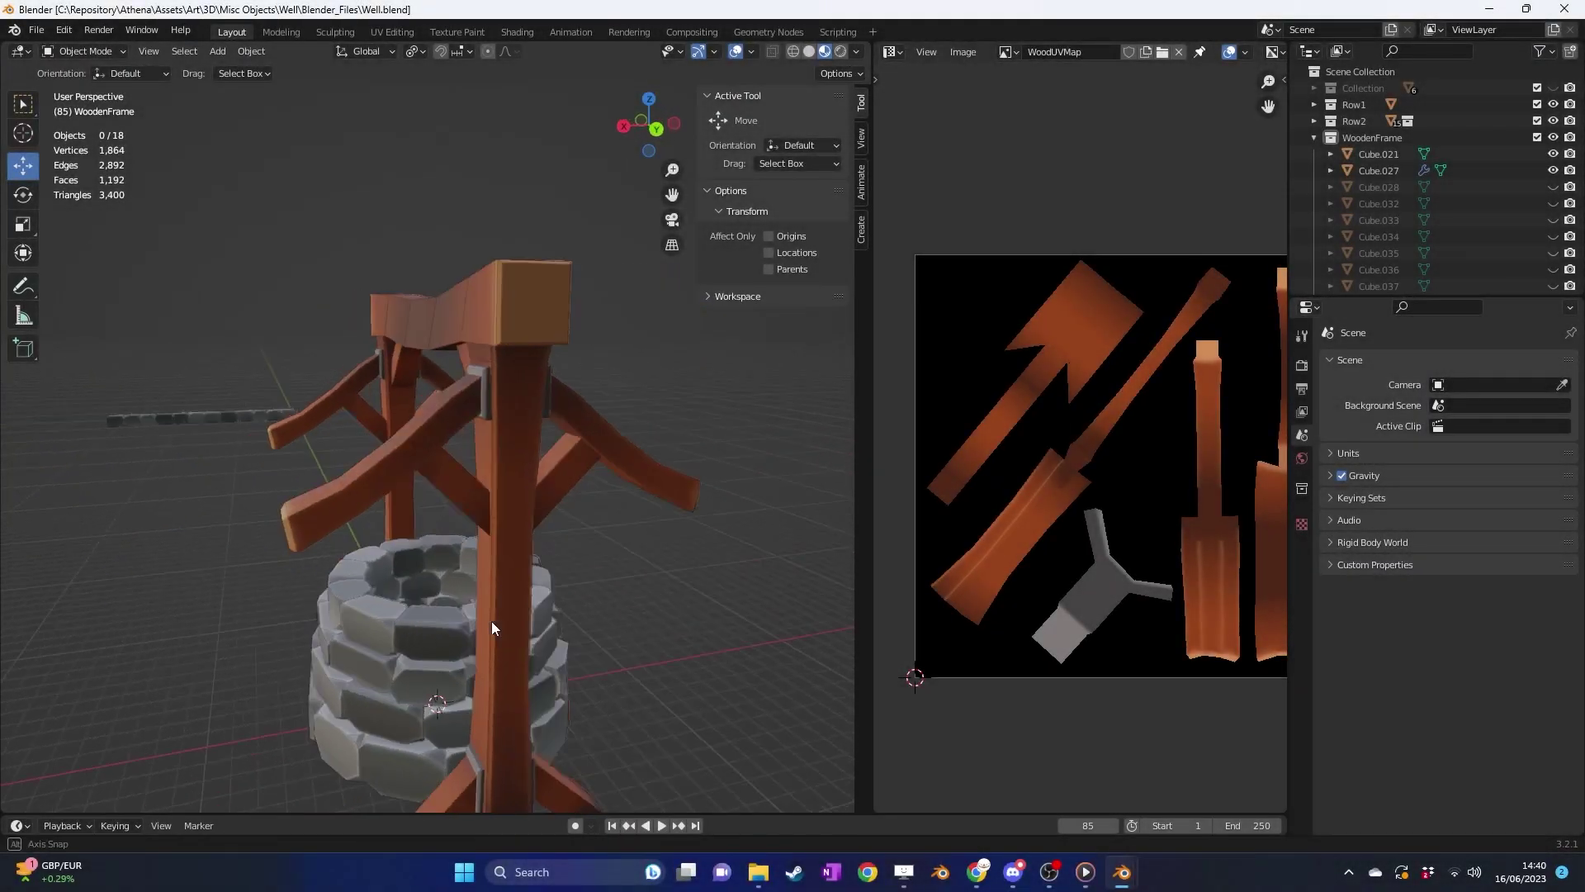
Inspect the textured wooden frame and stone well model in Blender from different angles and distances.
drag(492, 621, 564, 677)
scroll(504, 665, down, 4)
scroll(621, 665, up, 4)
scroll(529, 697, up, 2)
scroll(536, 693, down, 3)
scroll(542, 691, up, 2)
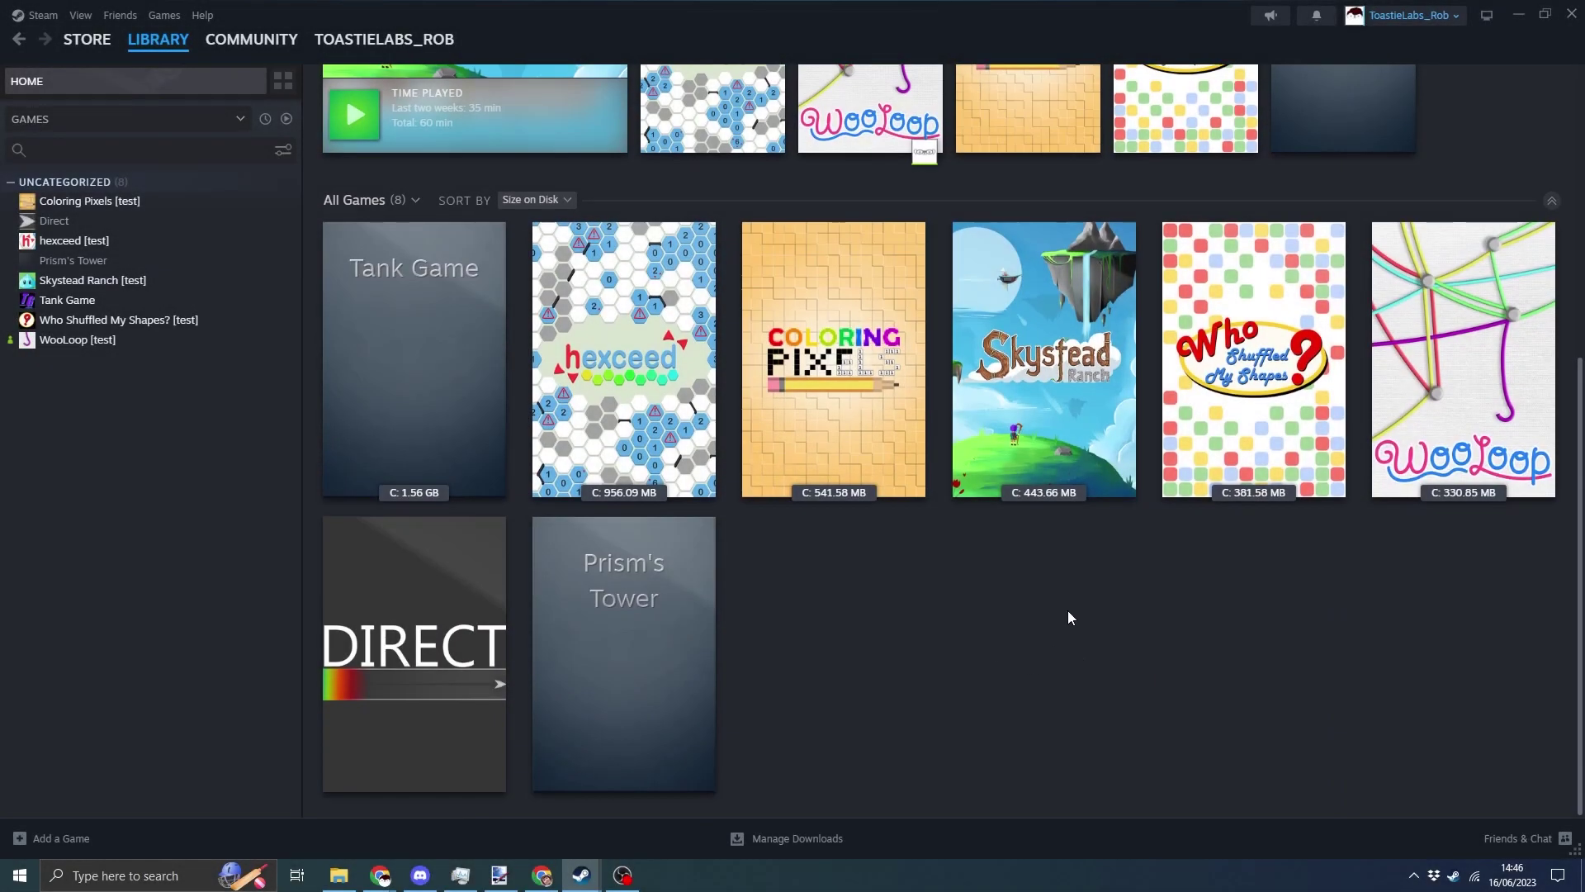
Open the Skystead Ranch page from the Steam game library.
mouse_move(1042, 313)
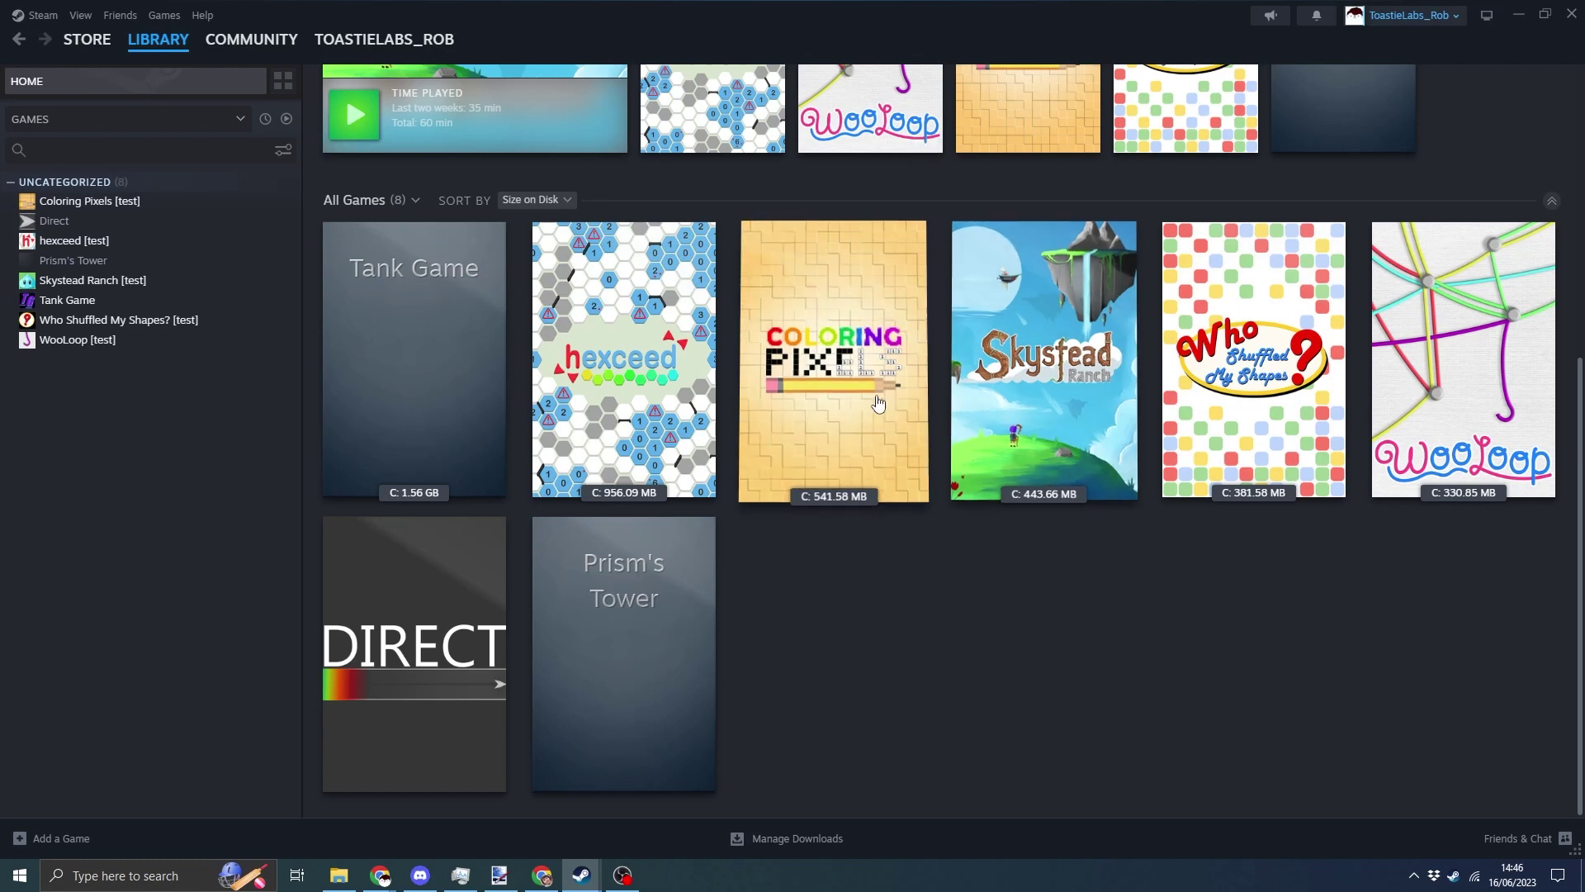
mouse_move(1061, 446)
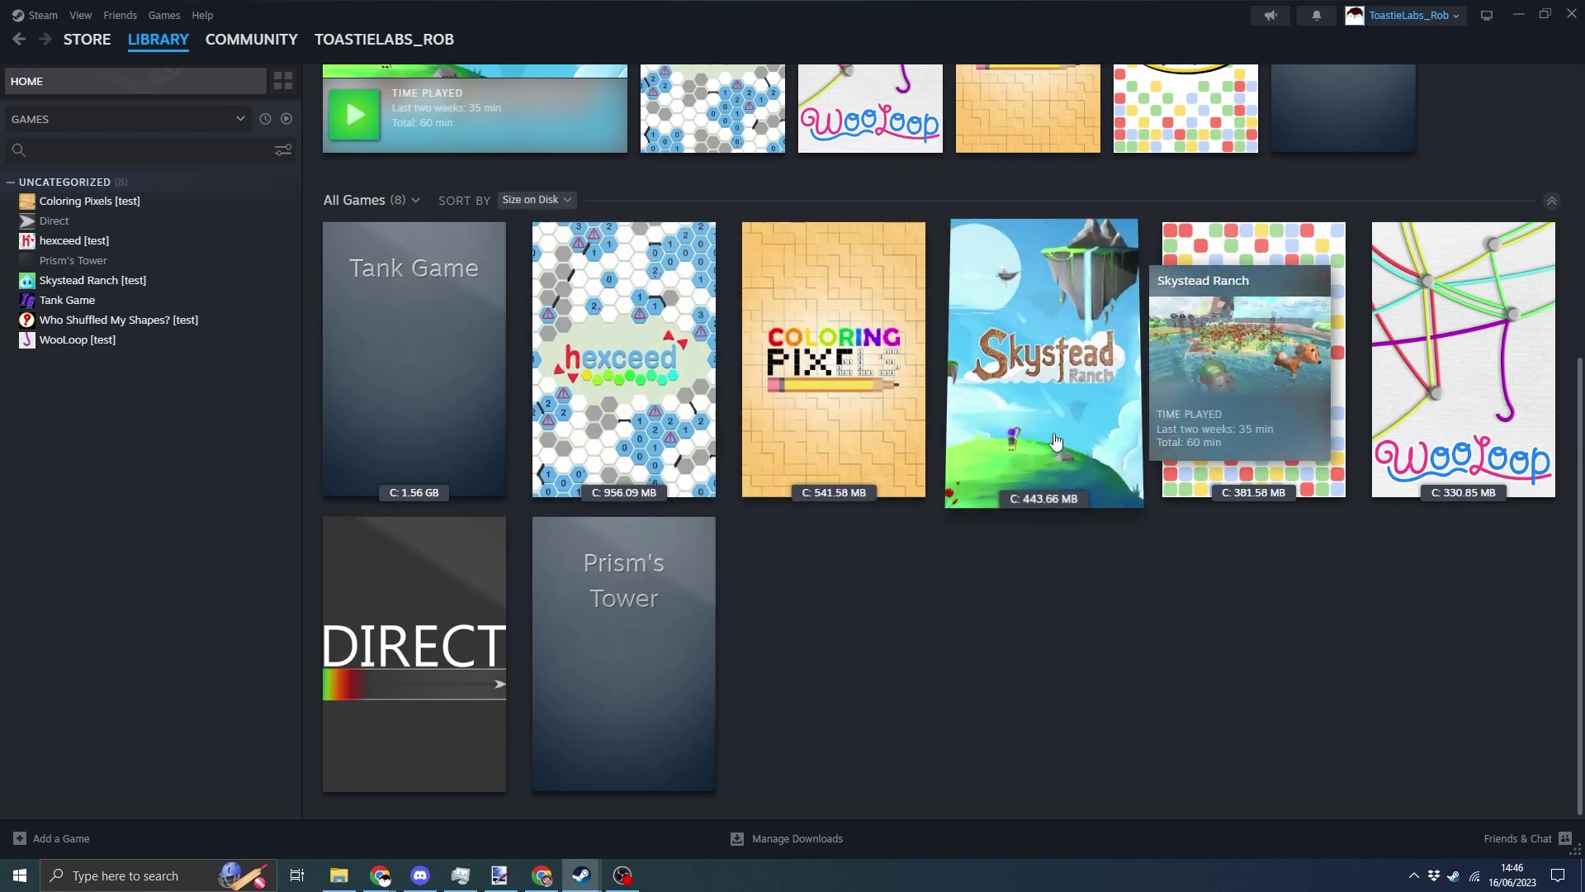
click(1061, 446)
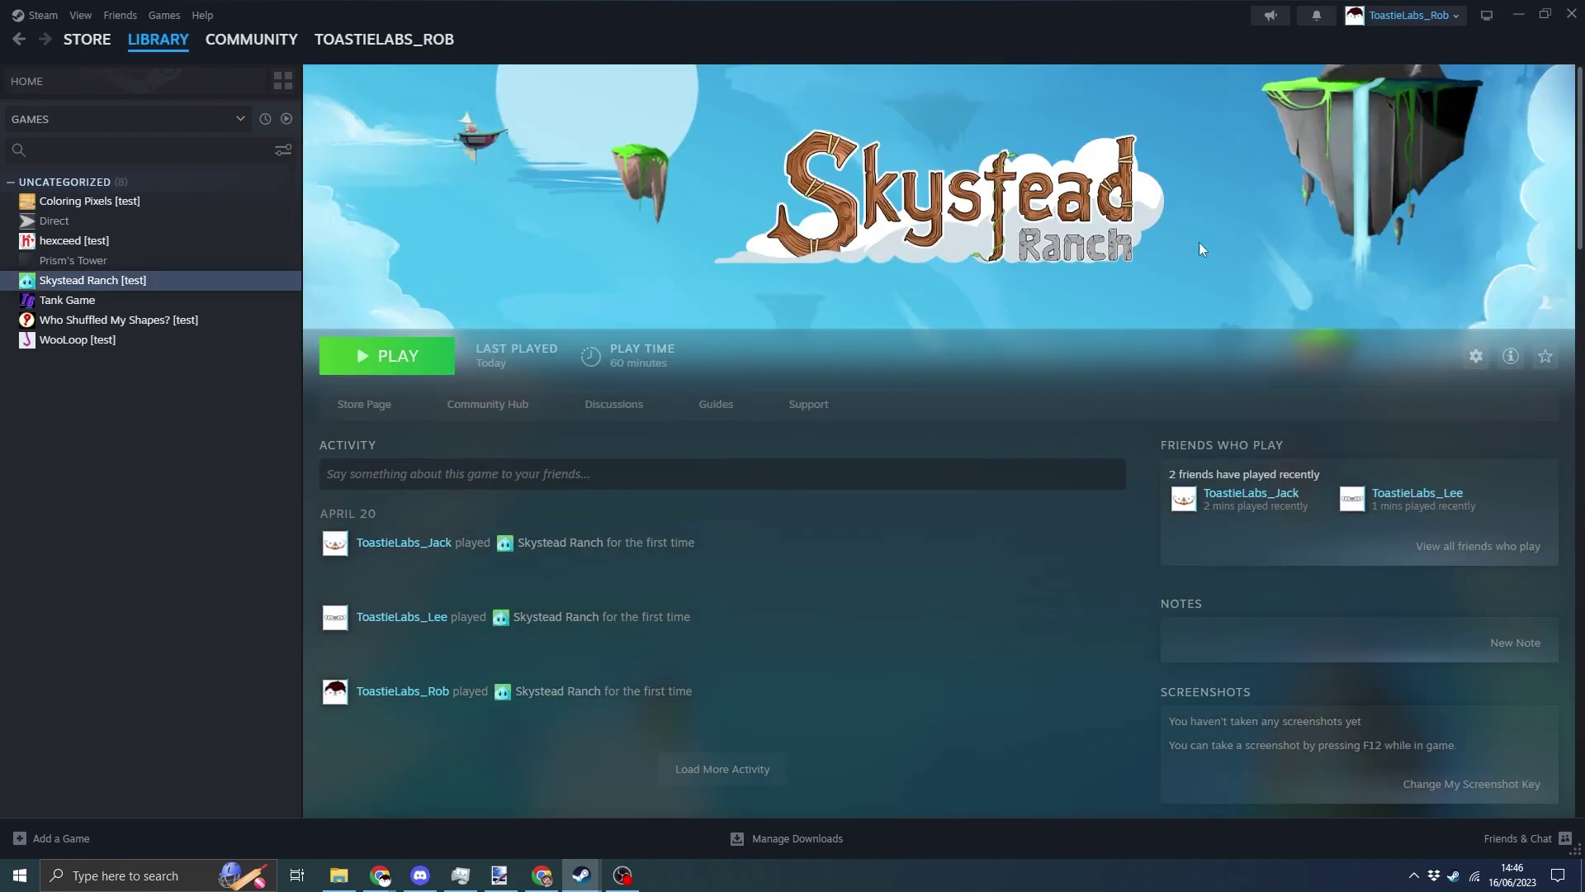
Restore the Steam window, resize it to check how the Skystead Ranch banner adapts, and maximise it again.
drag(1116, 37, 717, 91)
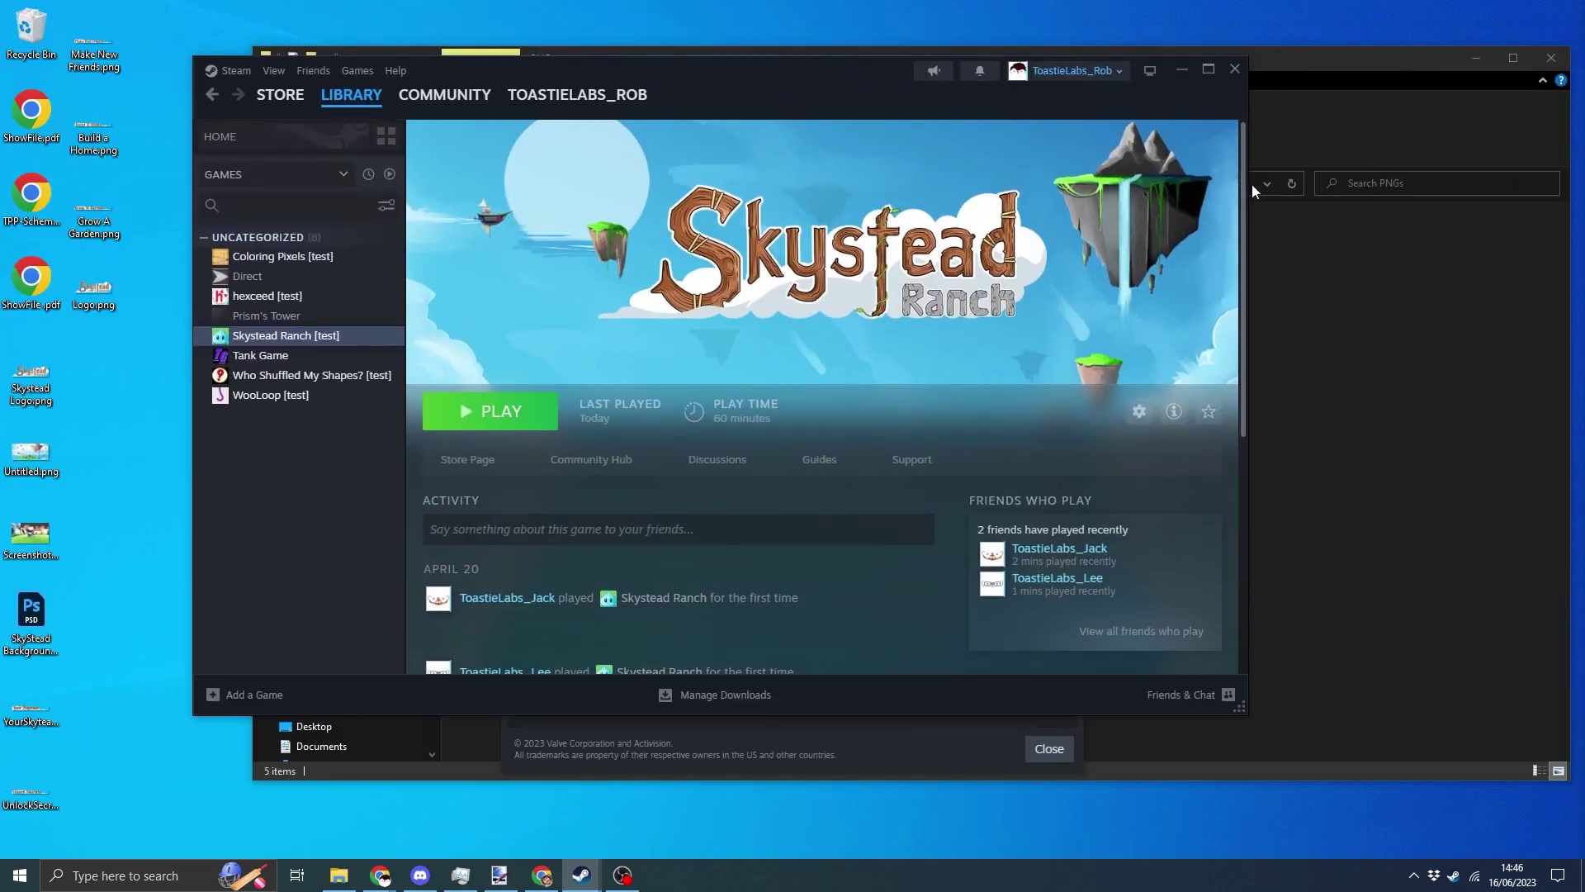
drag(1247, 184, 1053, 360)
drag(1156, 364, 1387, 355)
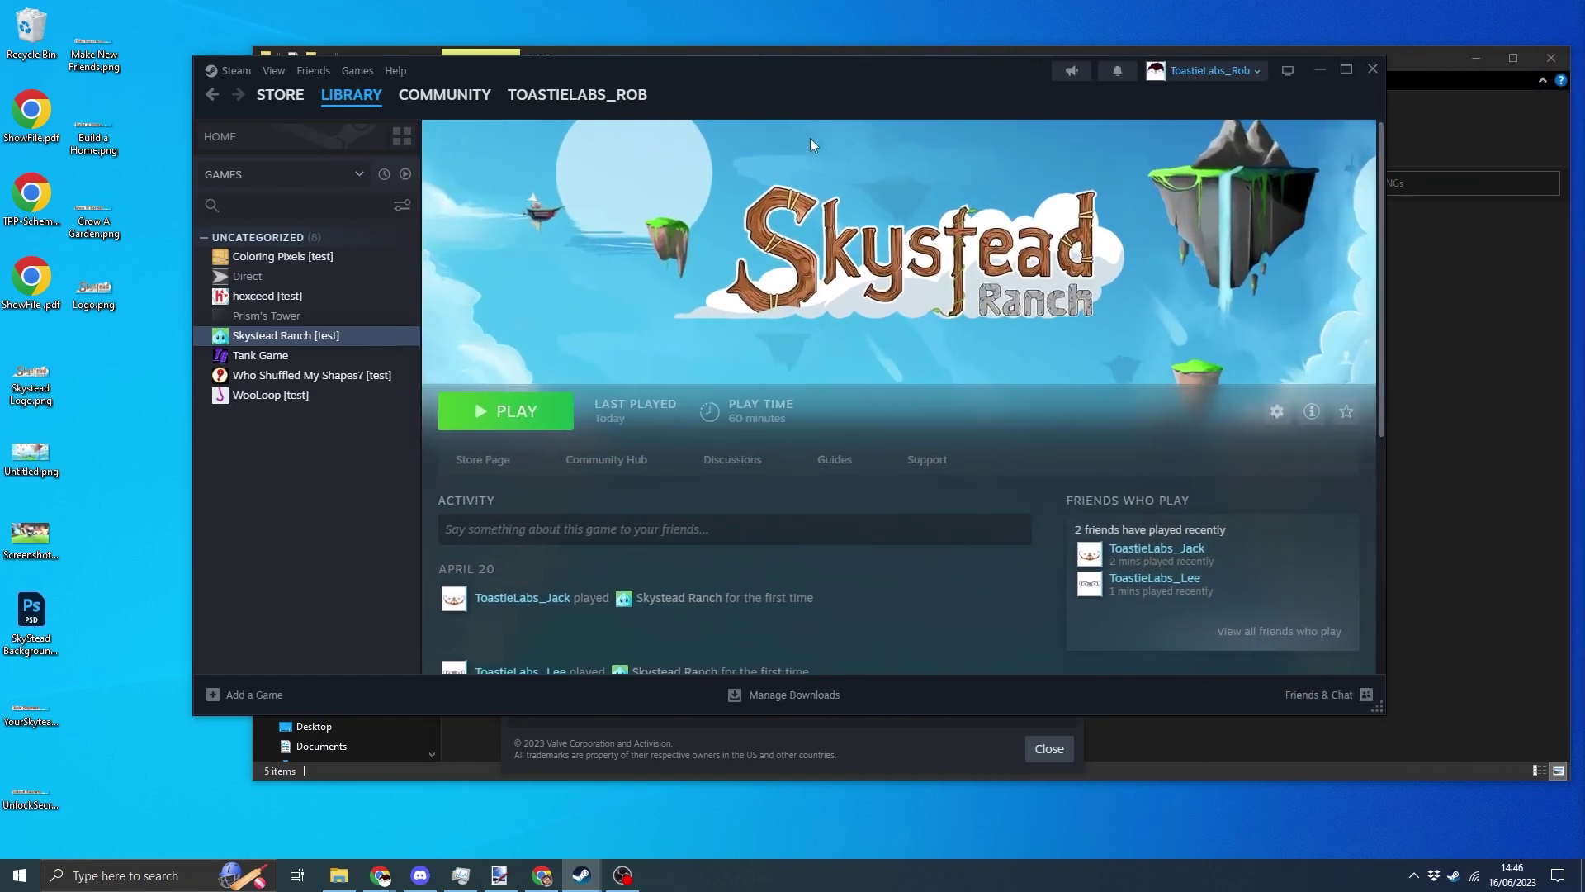
drag(779, 82, 771, 0)
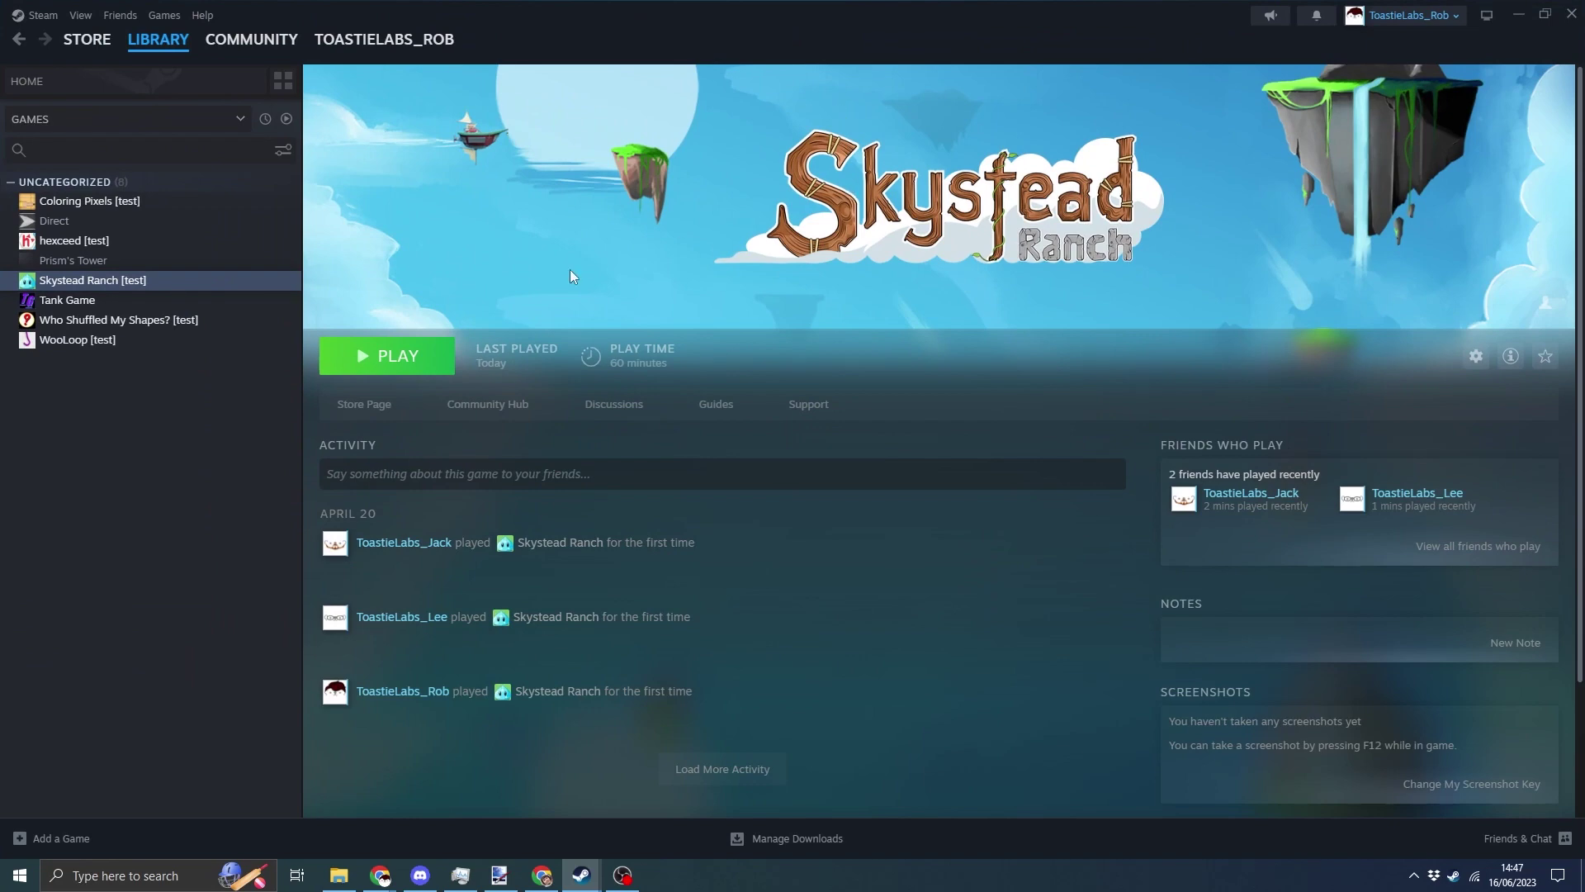
Open the Skystead Ranch store page and preview its first two screenshots.
click(364, 404)
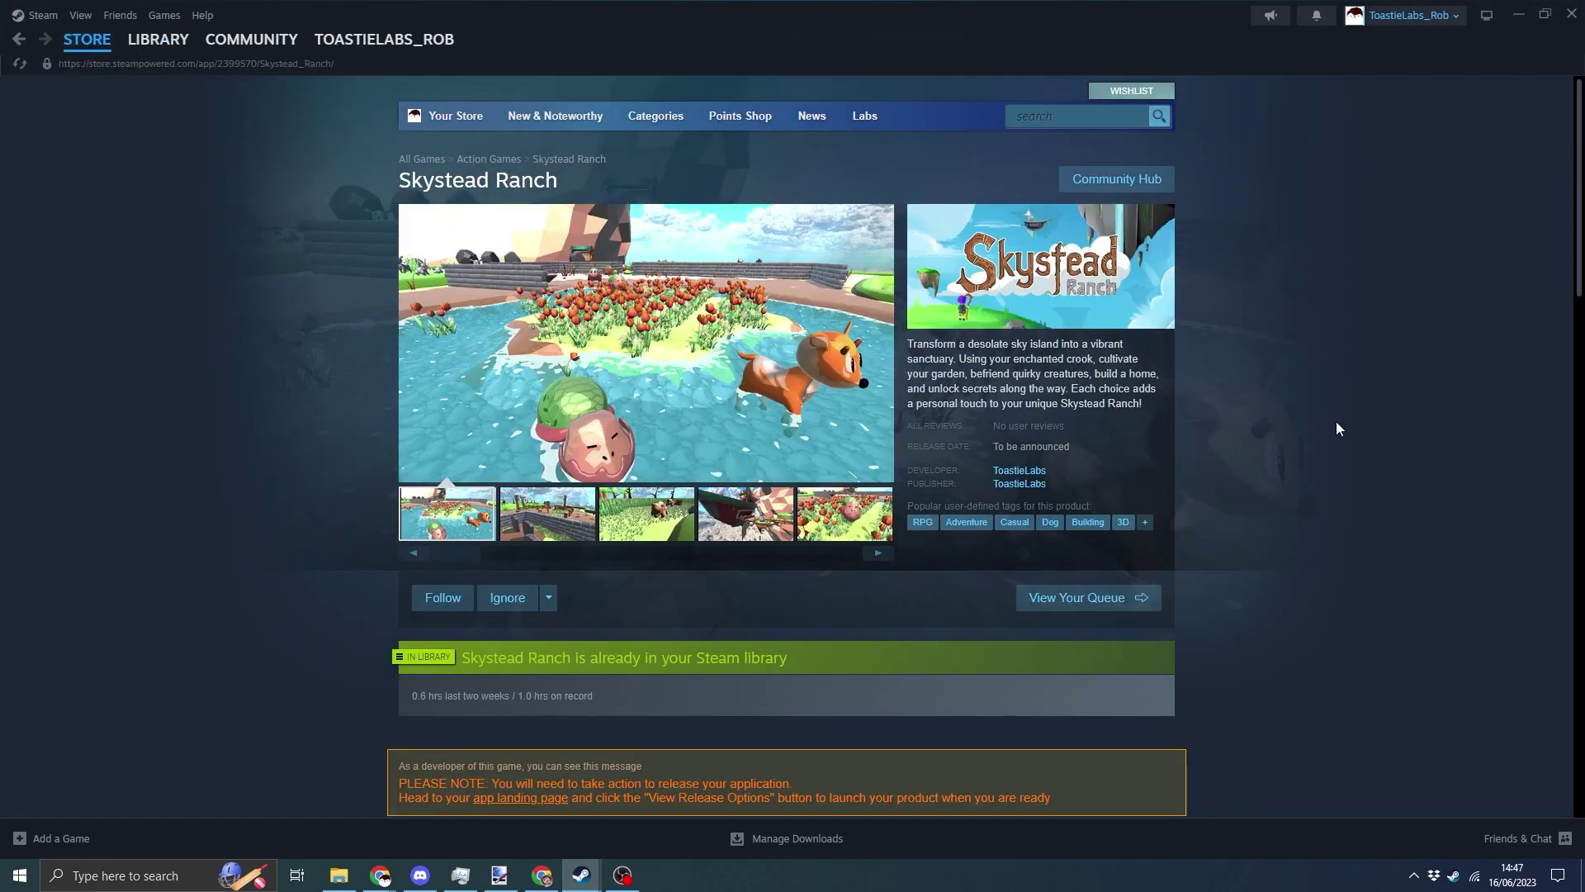
click(546, 518)
click(430, 513)
scroll(1232, 347, down, 3)
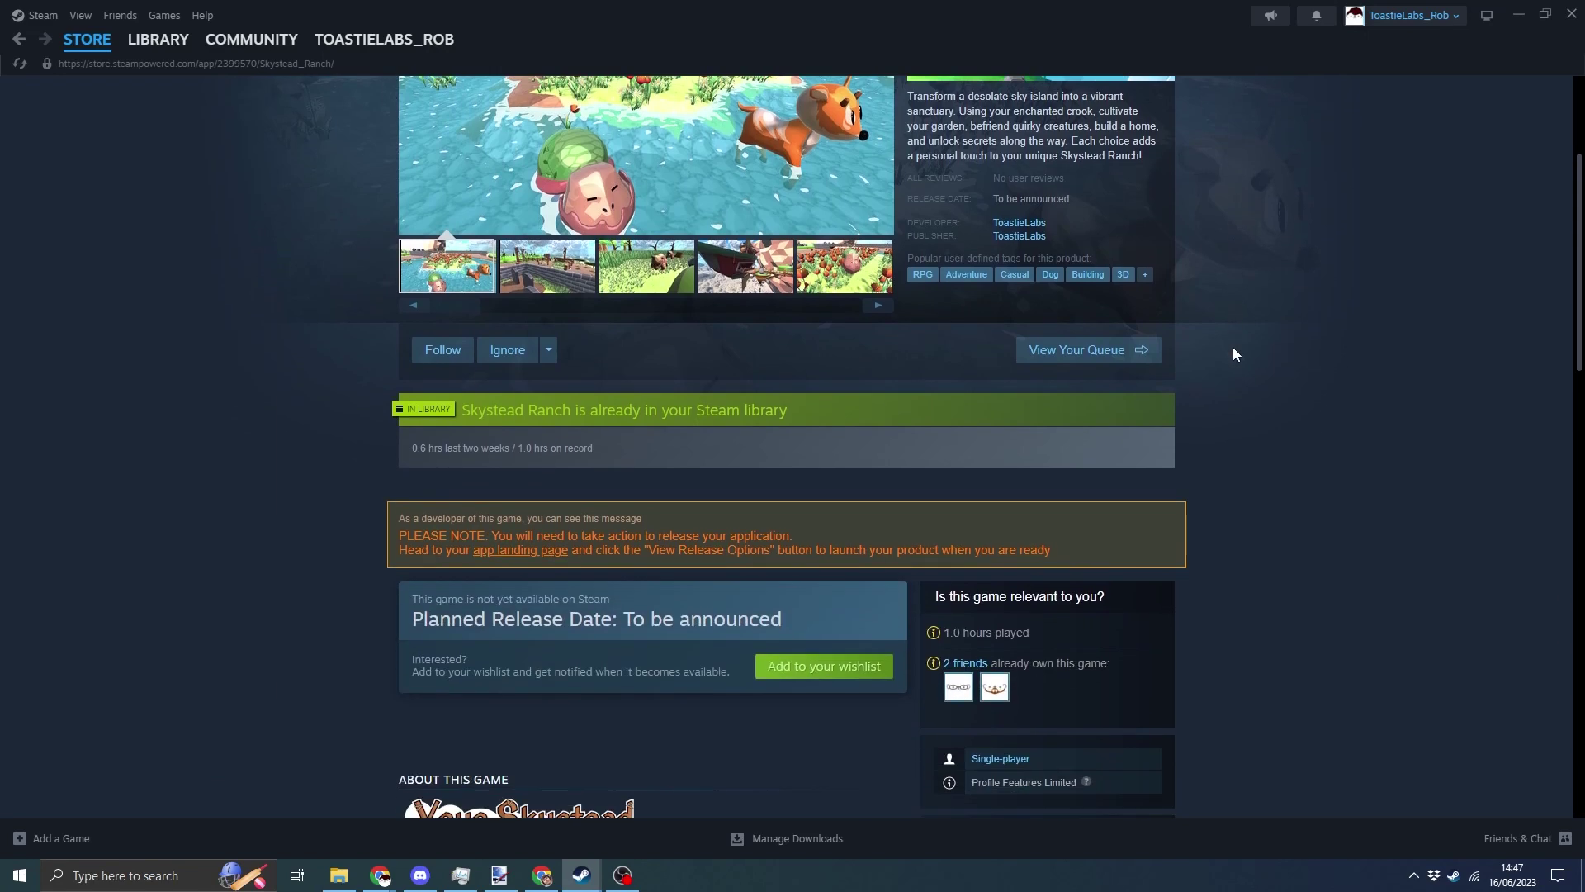
scroll(1232, 347, up, 3)
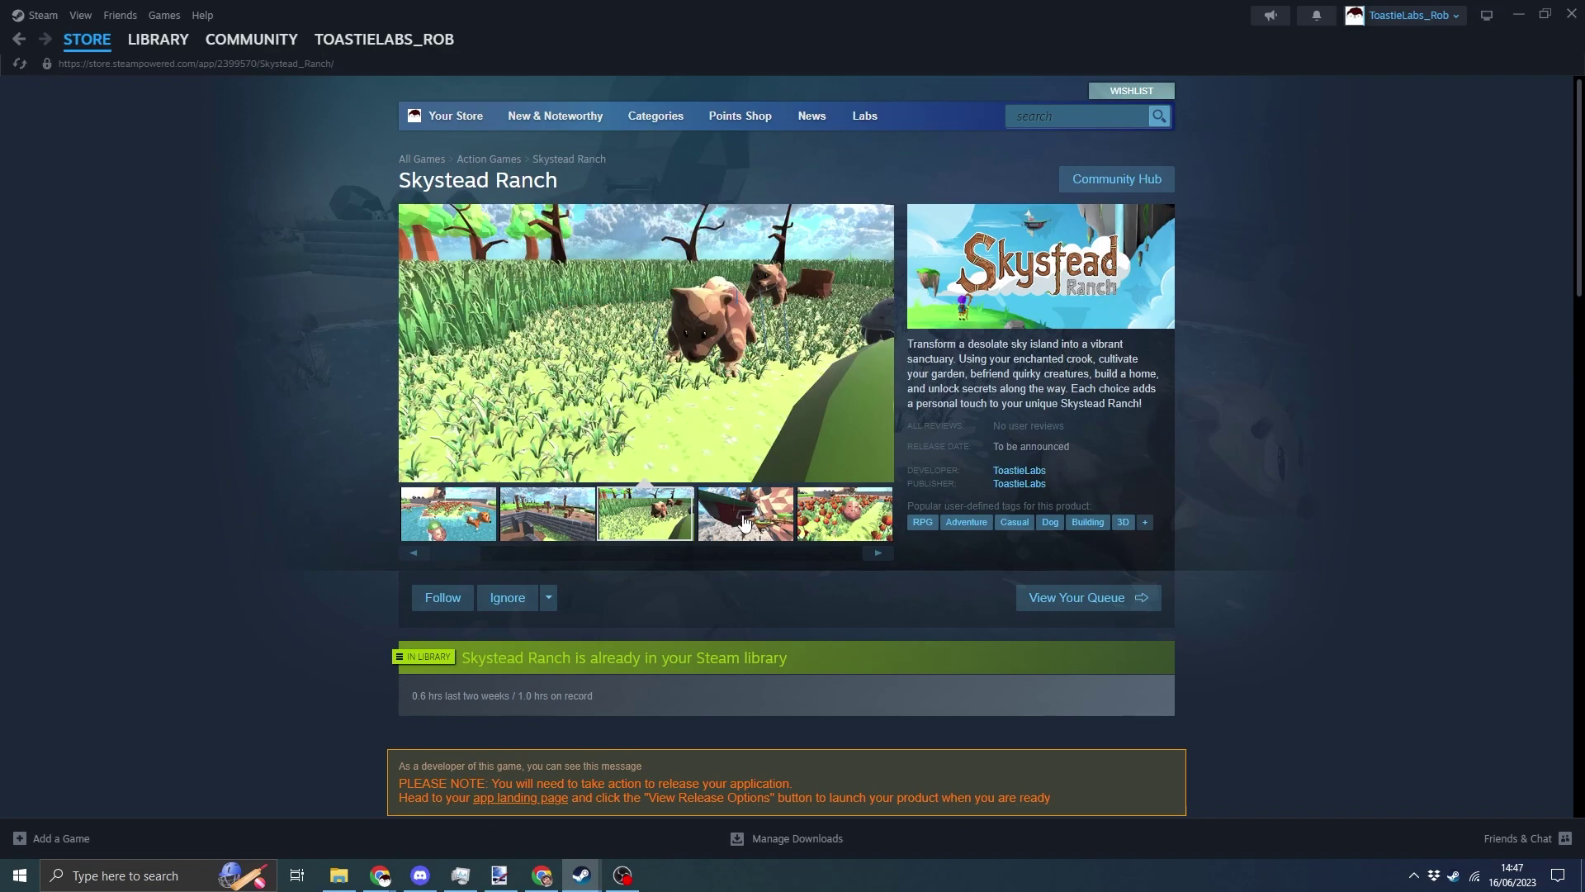
Browse the remaining Skystead Ranch screenshots in the store page's gallery.
click(743, 517)
click(555, 519)
click(844, 520)
click(877, 551)
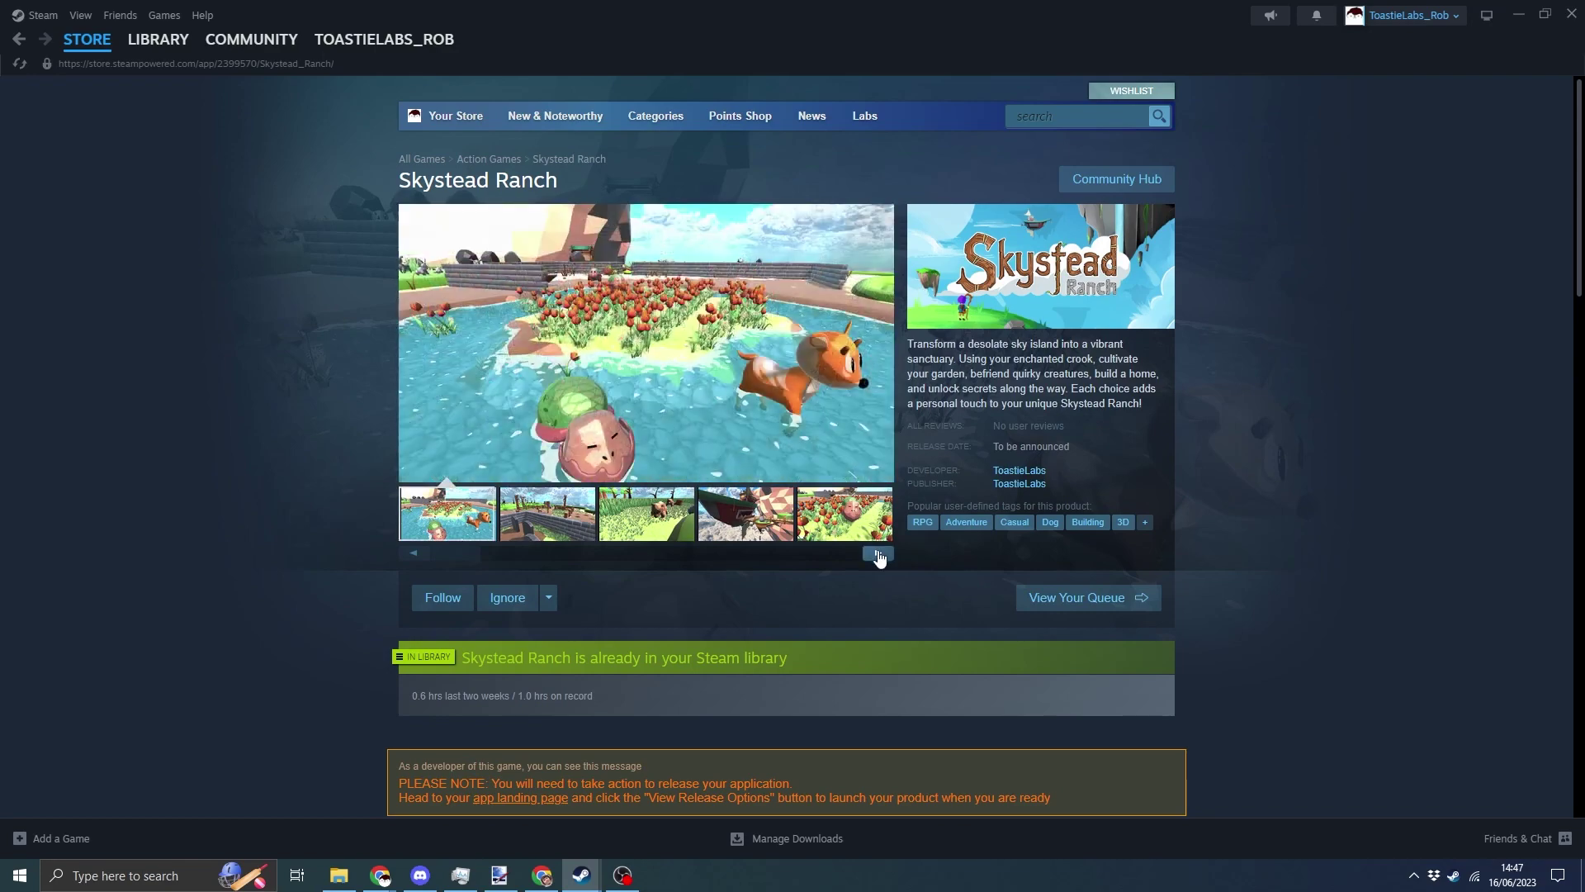
click(876, 552)
click(876, 551)
click(877, 553)
click(878, 553)
Read through the About This Game section with its lettered headings and expand the full description.
scroll(1306, 425, down, 7)
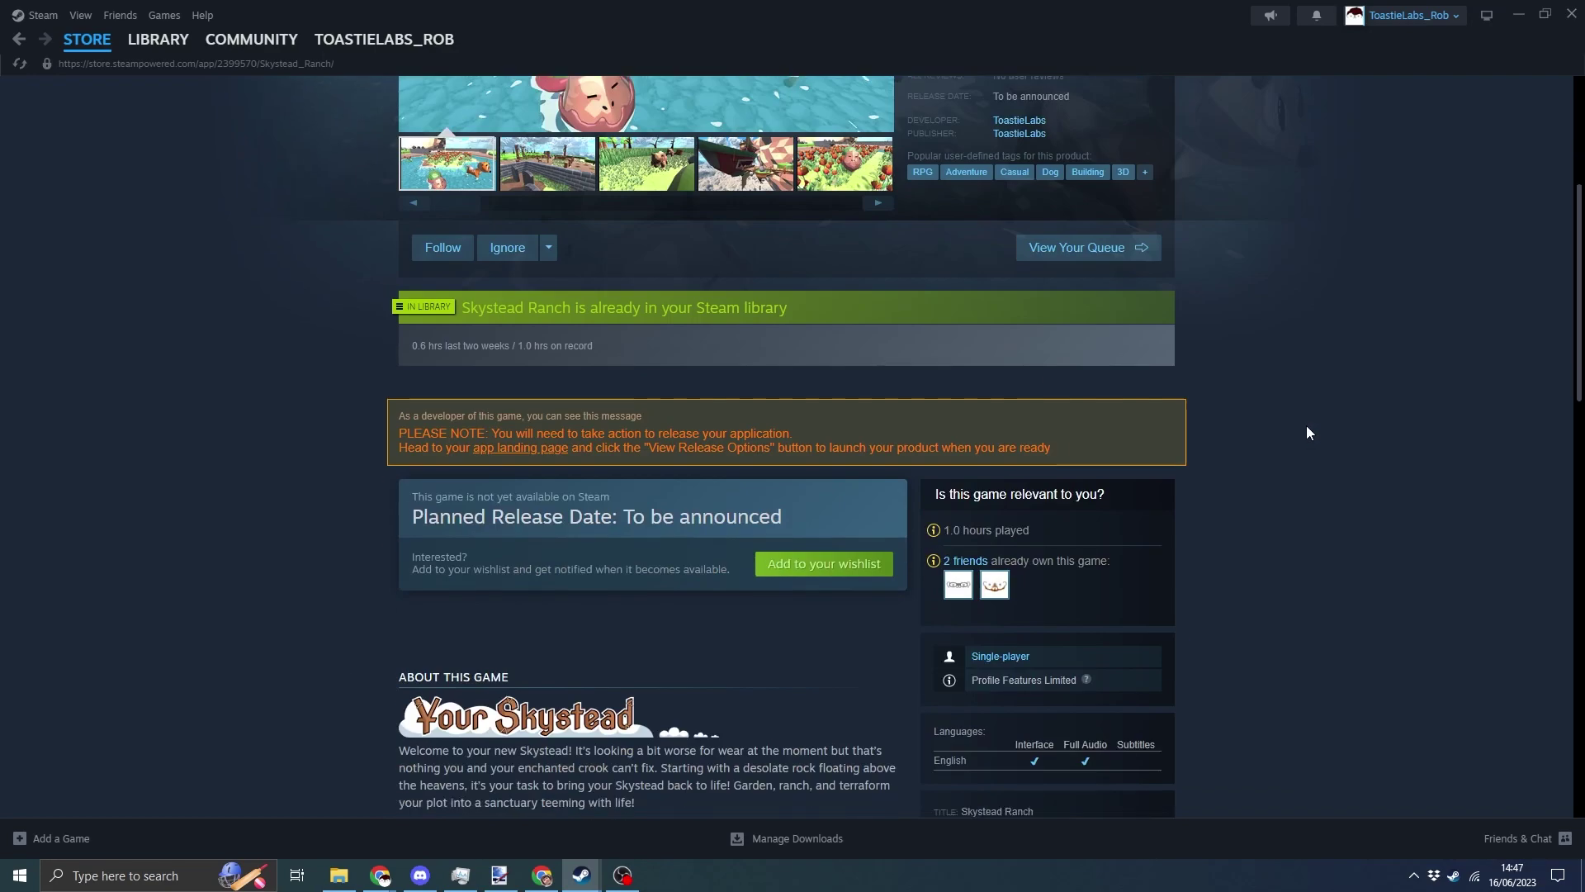
scroll(1306, 429, down, 4)
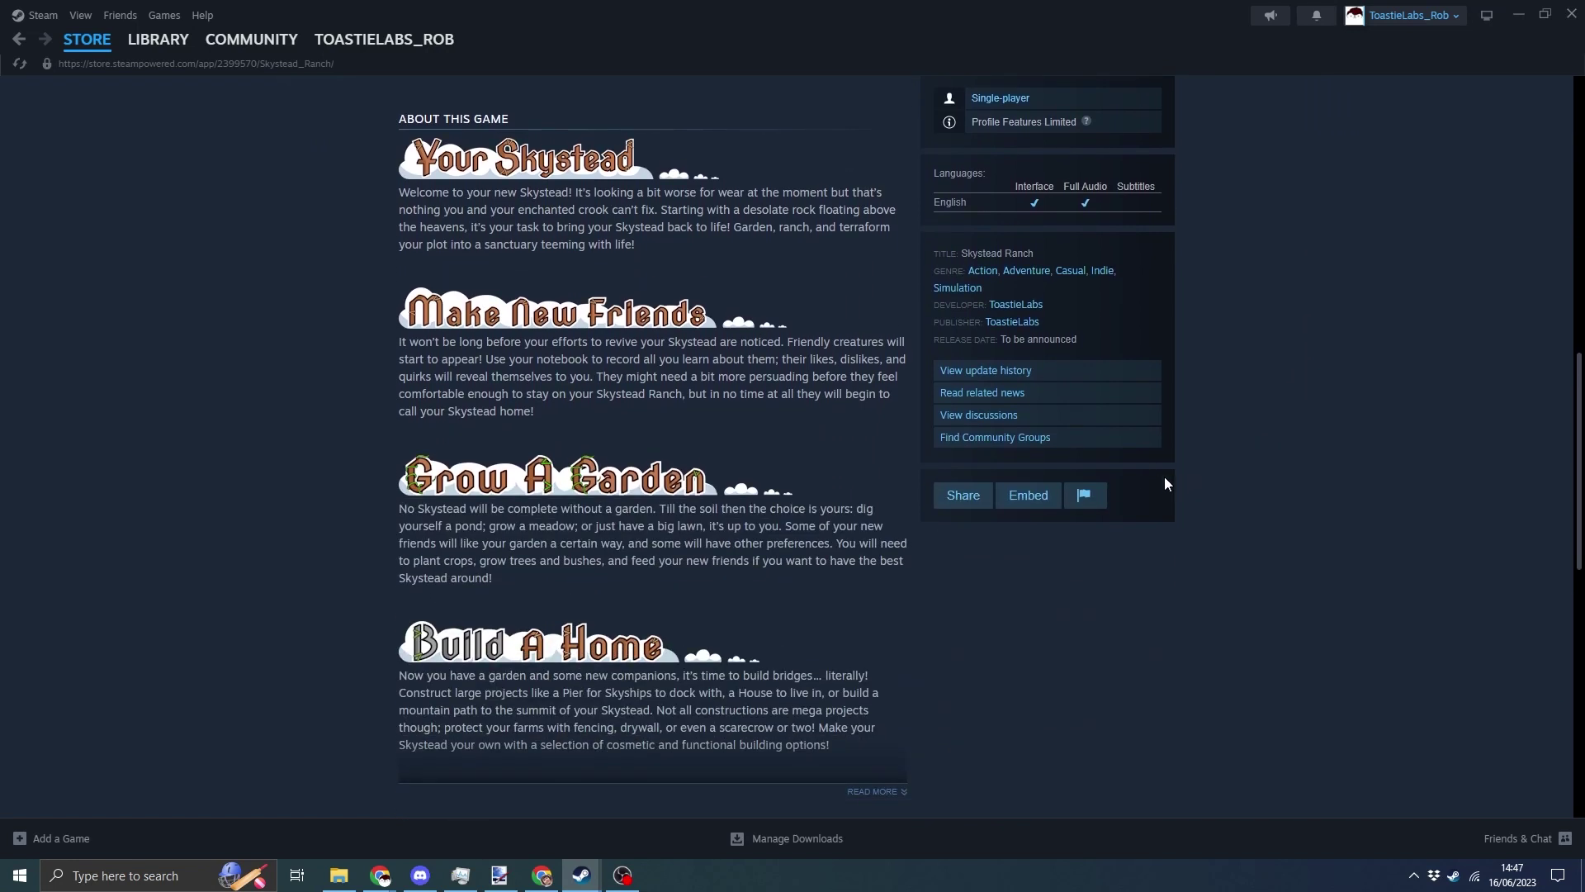
scroll(1213, 495, down, 1)
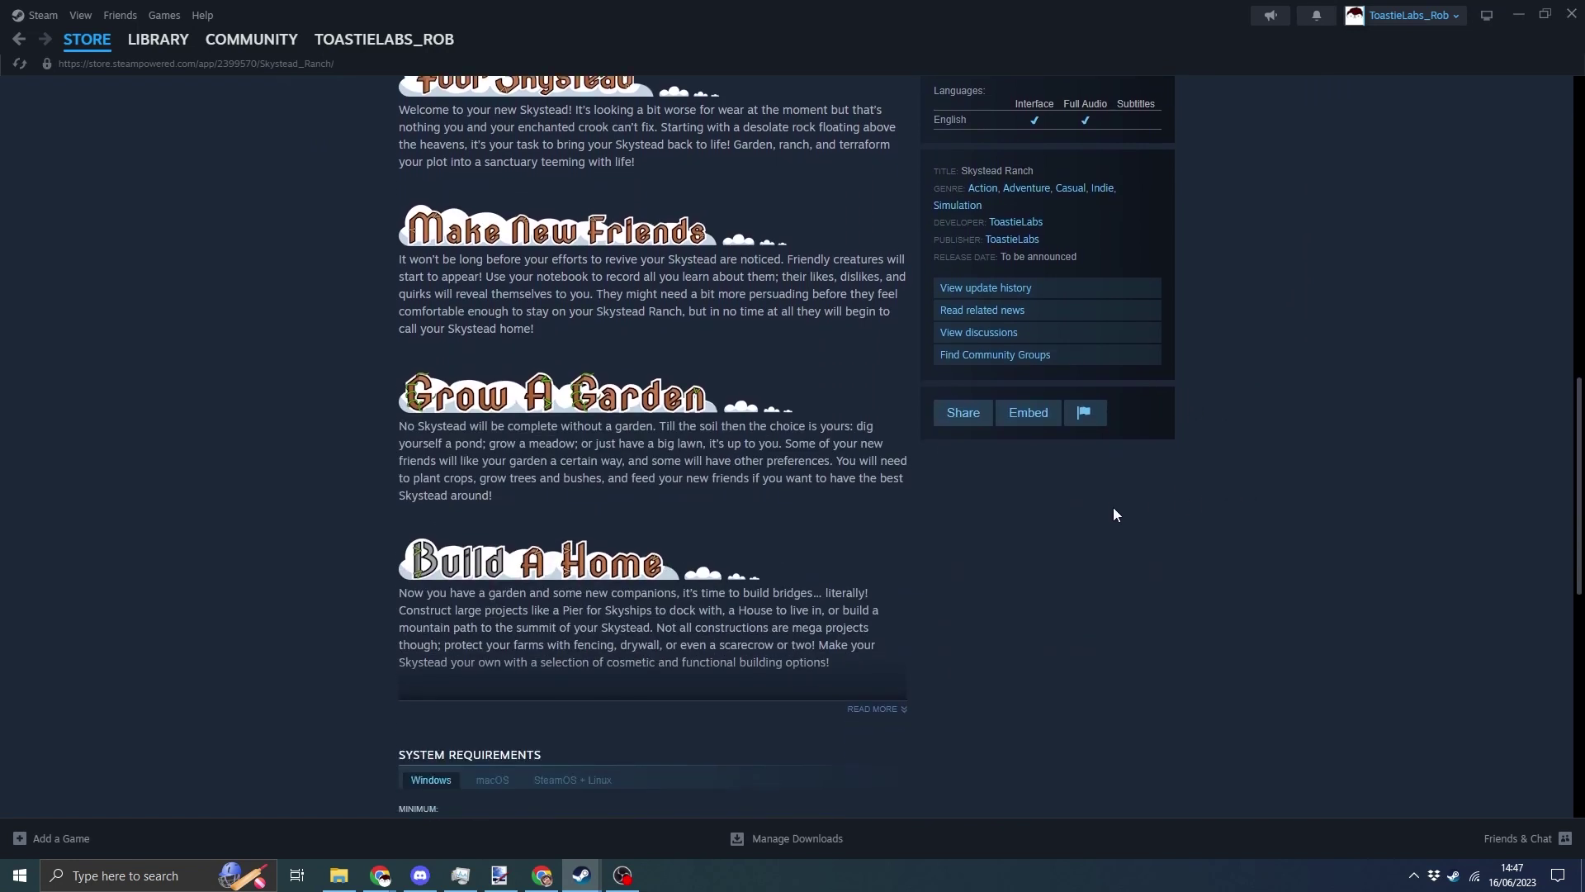
scroll(983, 546, down, 1)
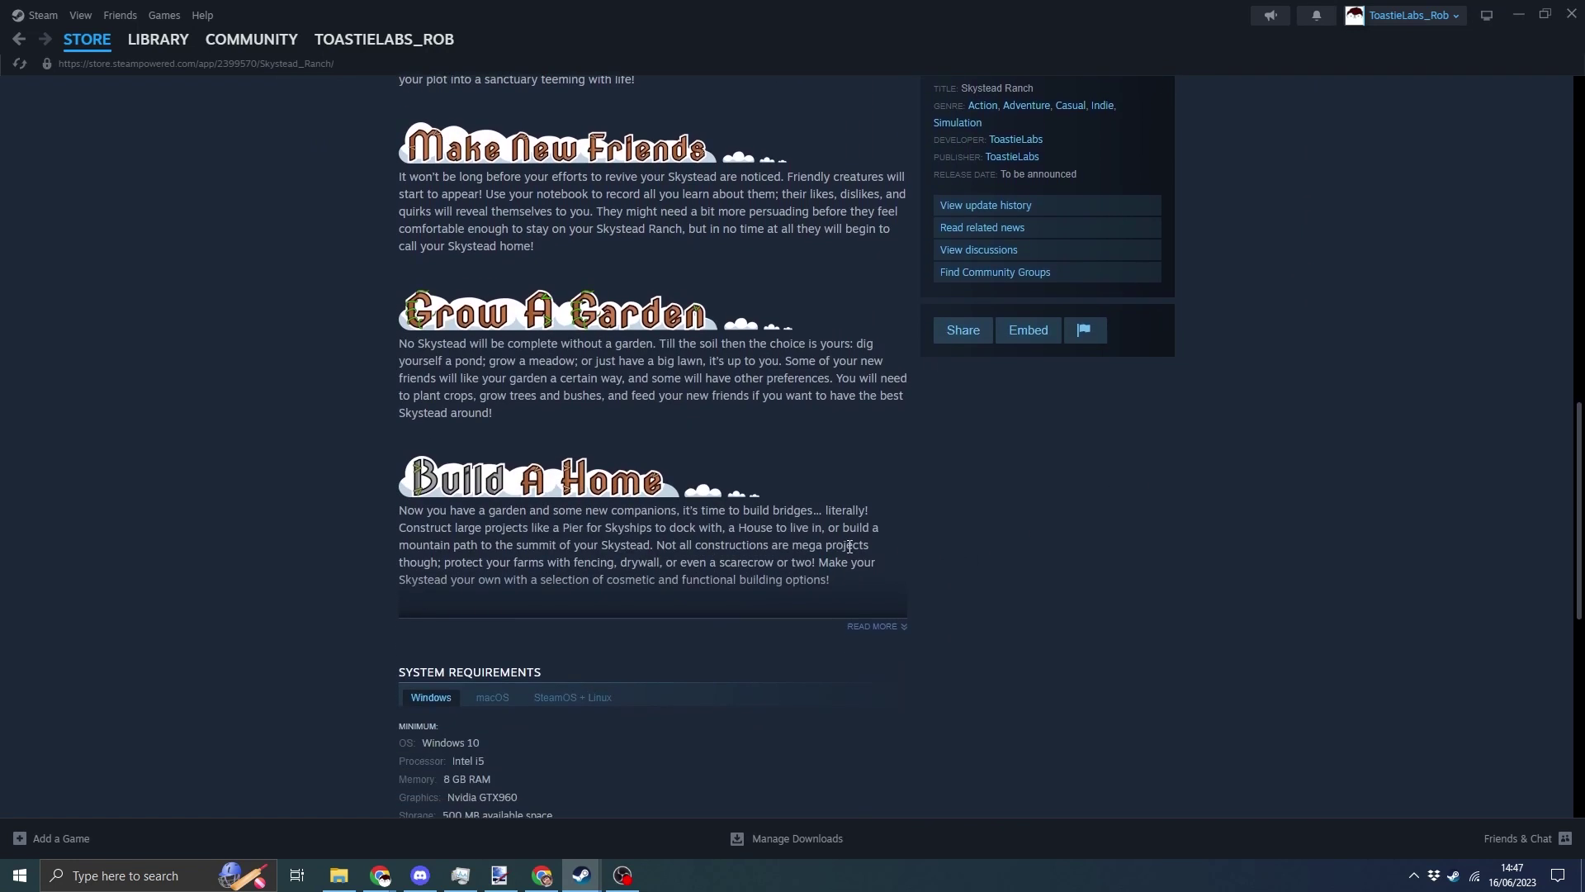
scroll(850, 547, up, 3)
drag(412, 260, 624, 322)
click(770, 364)
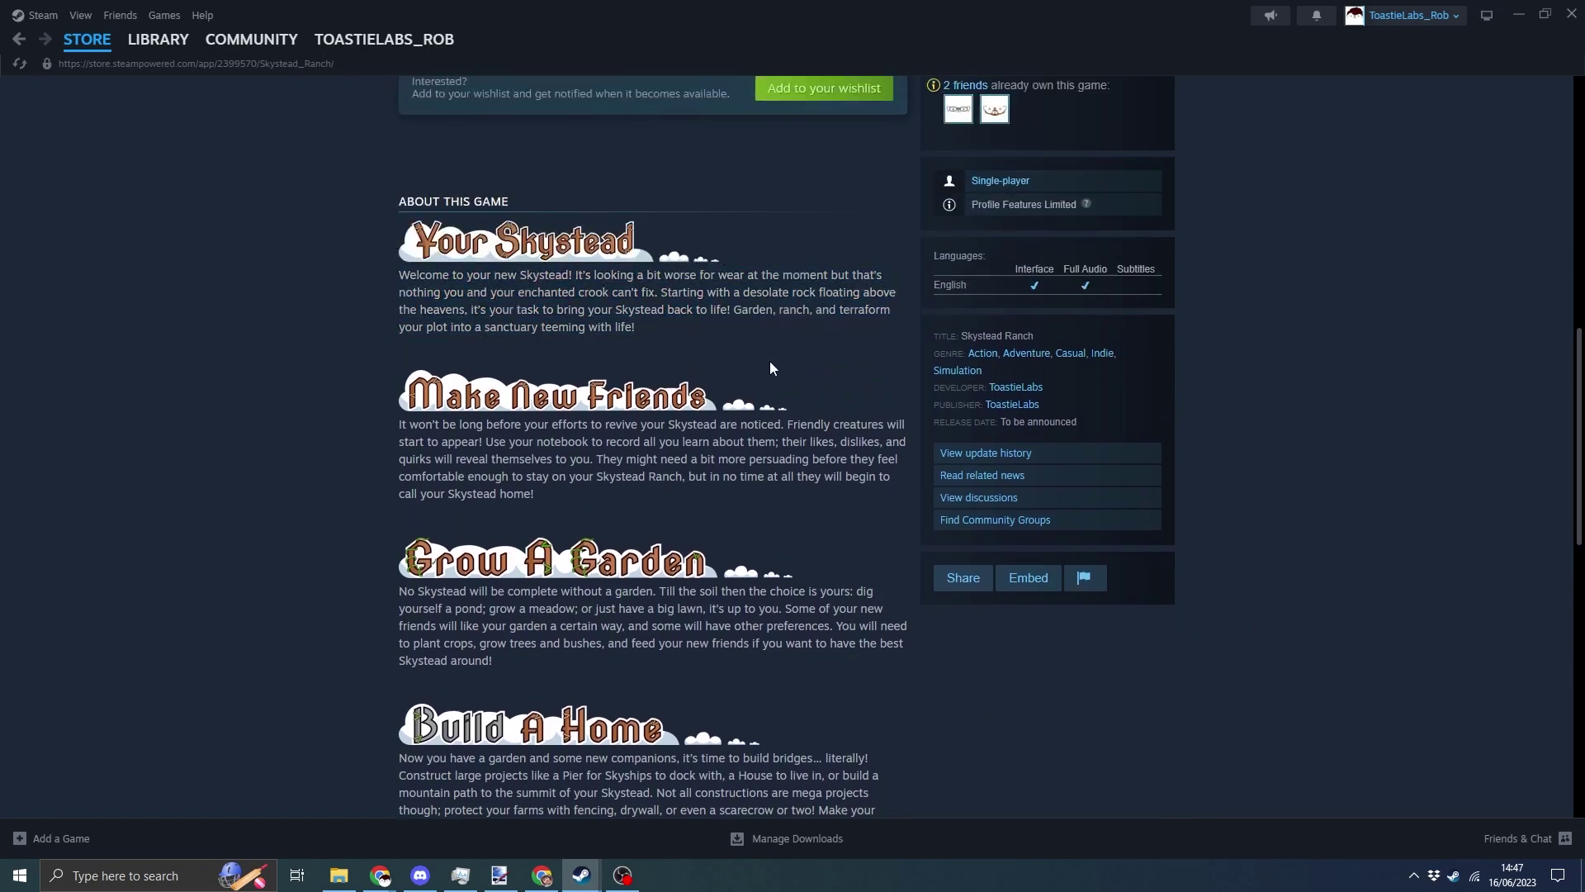
scroll(769, 369, down, 3)
click(875, 626)
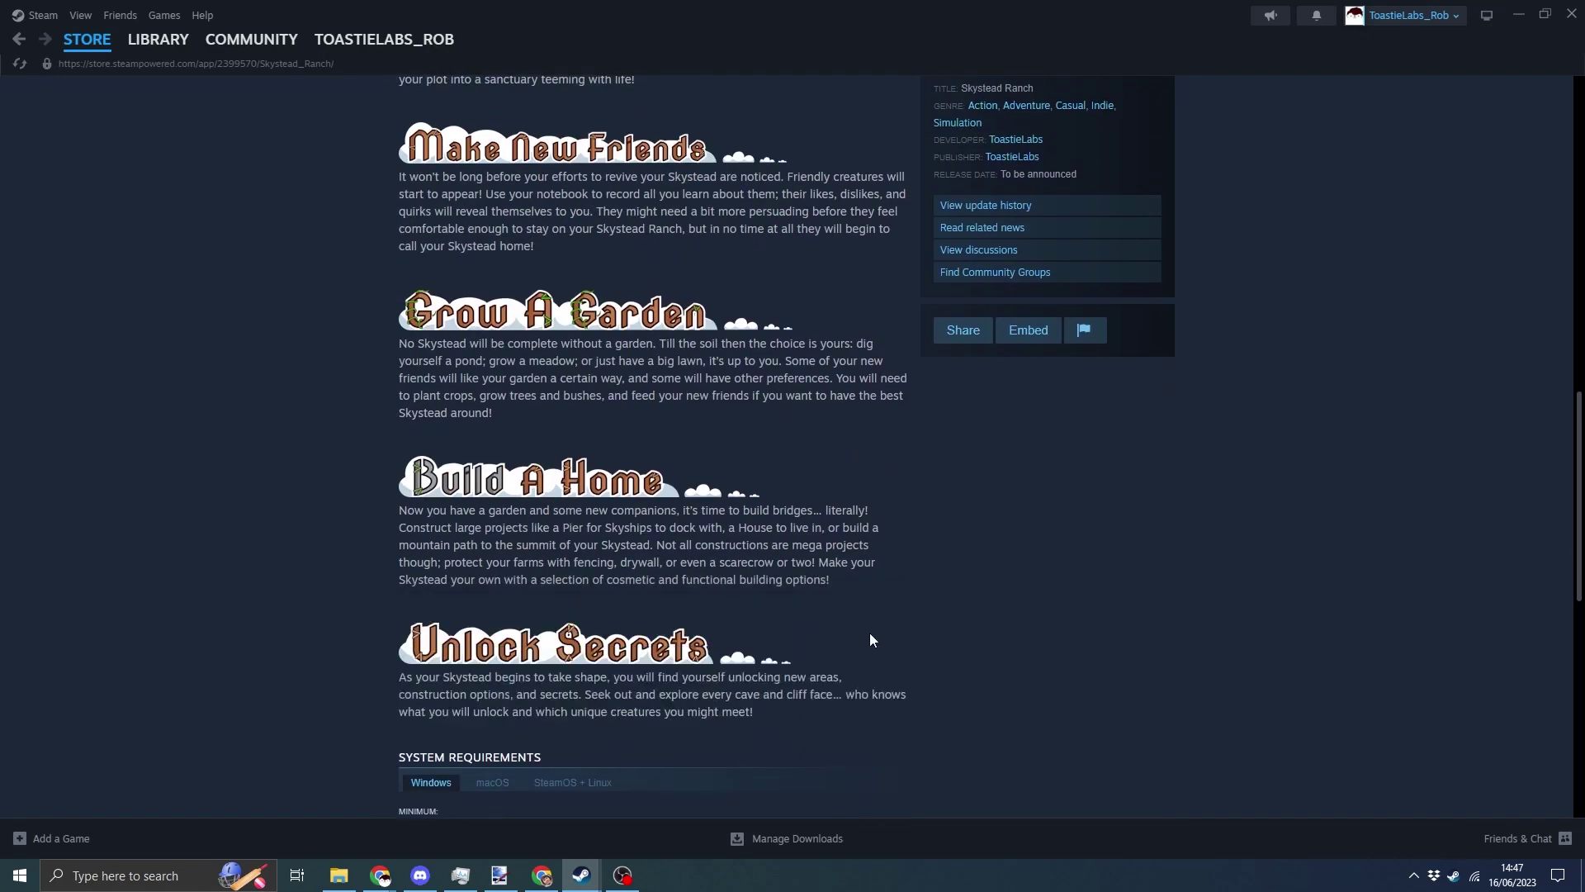
Return to the start of the store page and highlight the short game description text.
scroll(1276, 660, up, 20)
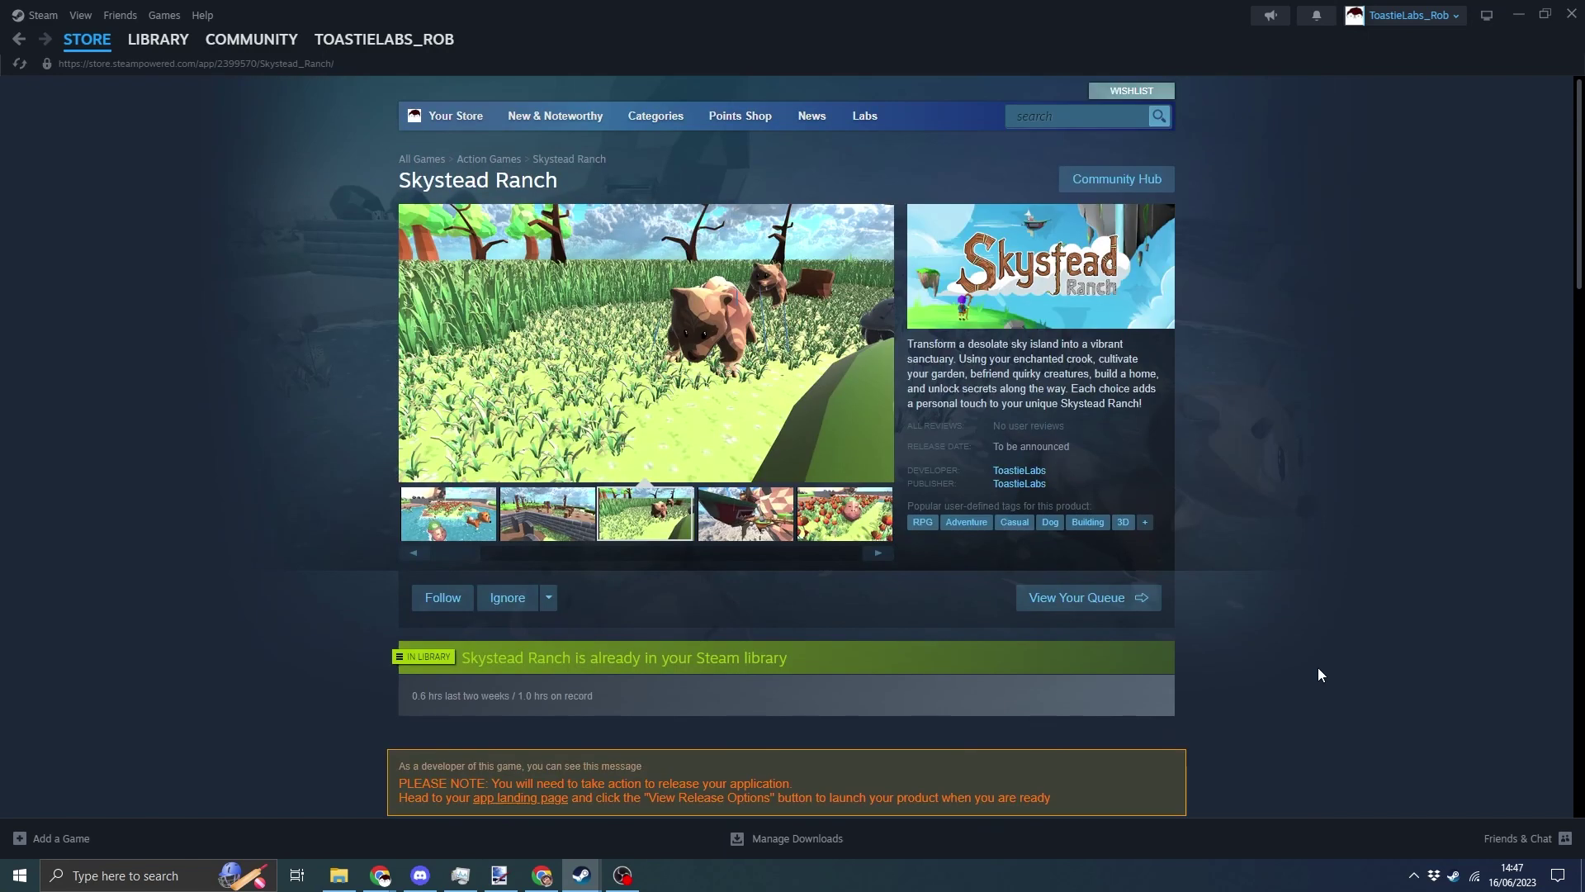
drag(1147, 404, 906, 337)
click(909, 341)
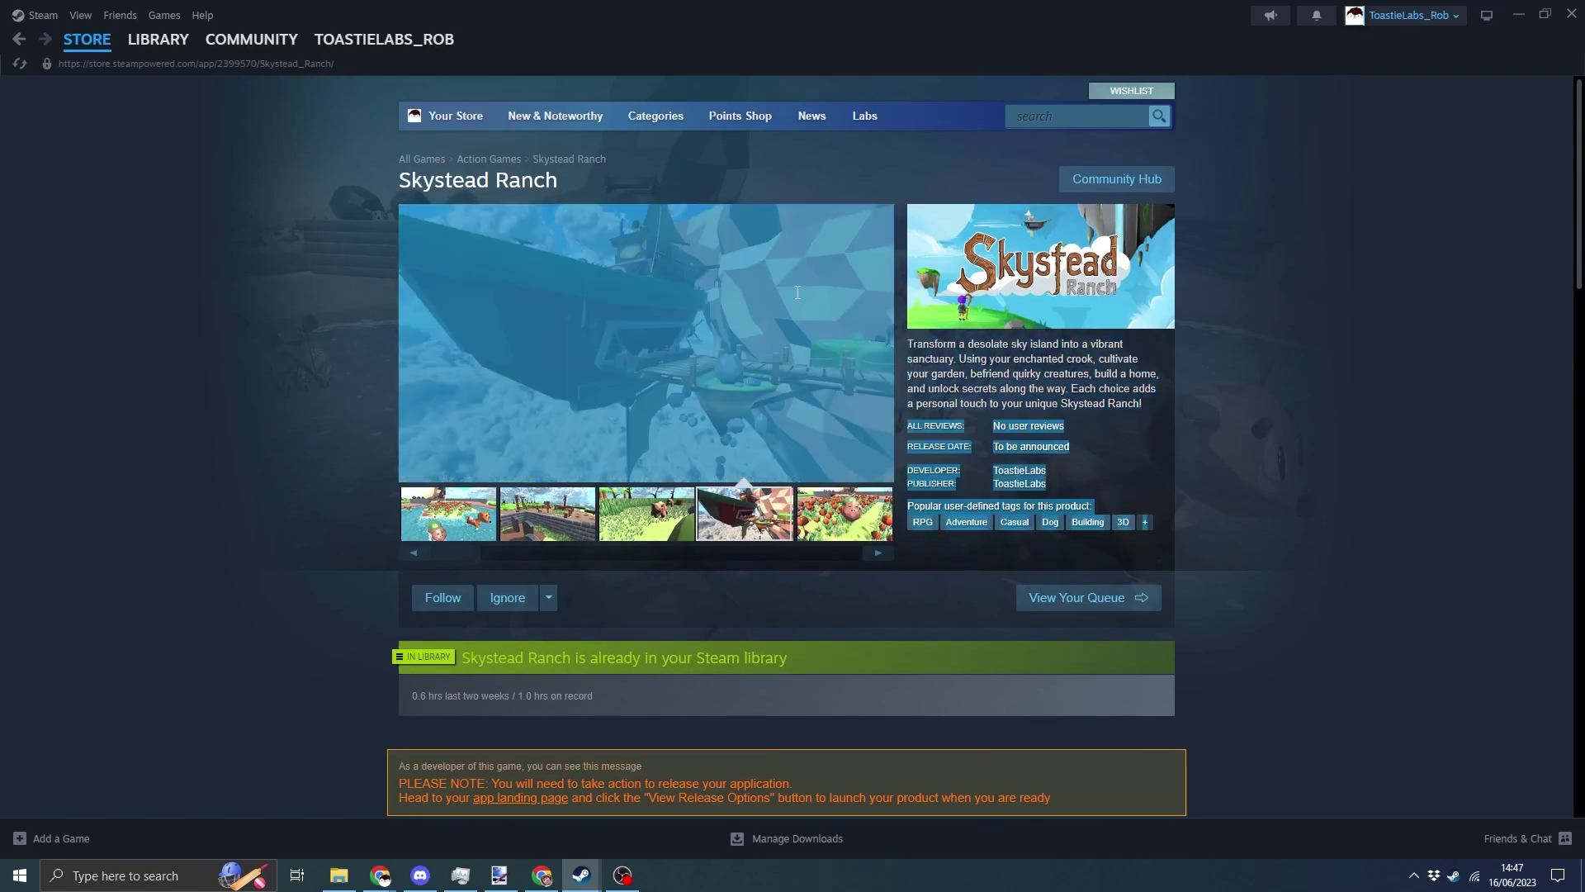